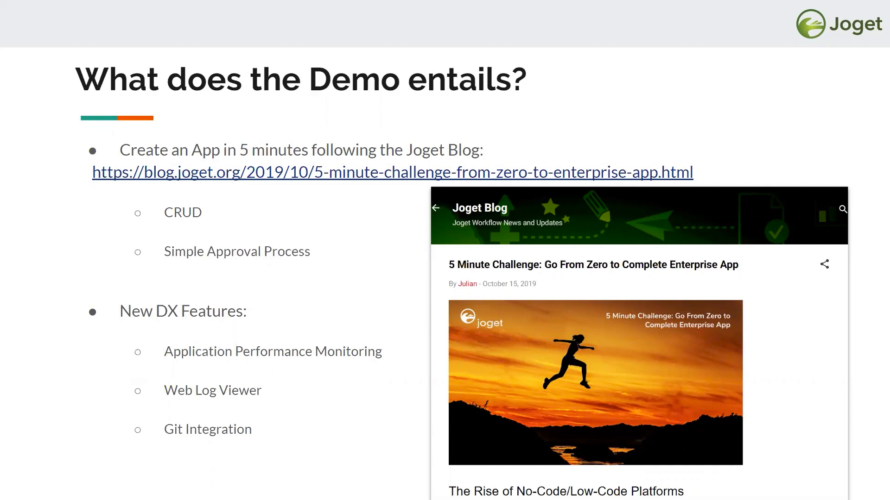
Step: Advance through the CRUD, approval process, editions and Deployment Options slides to the Demo slide
key(Right)
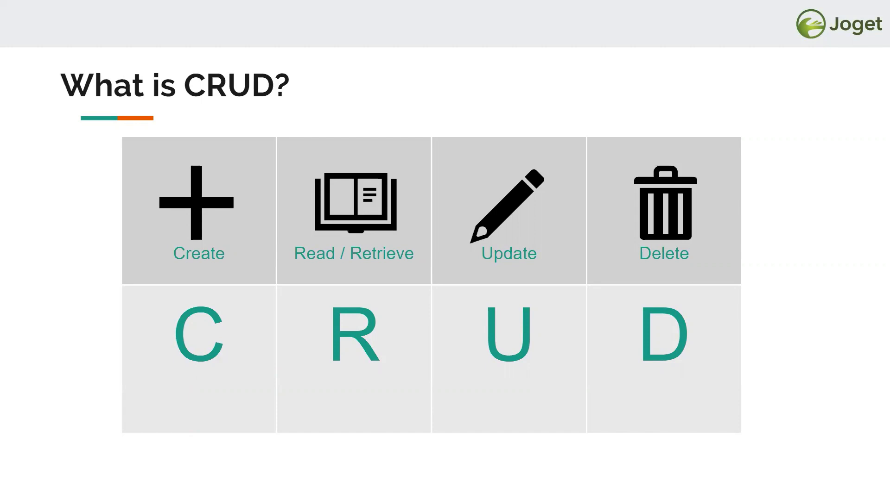
key(Right)
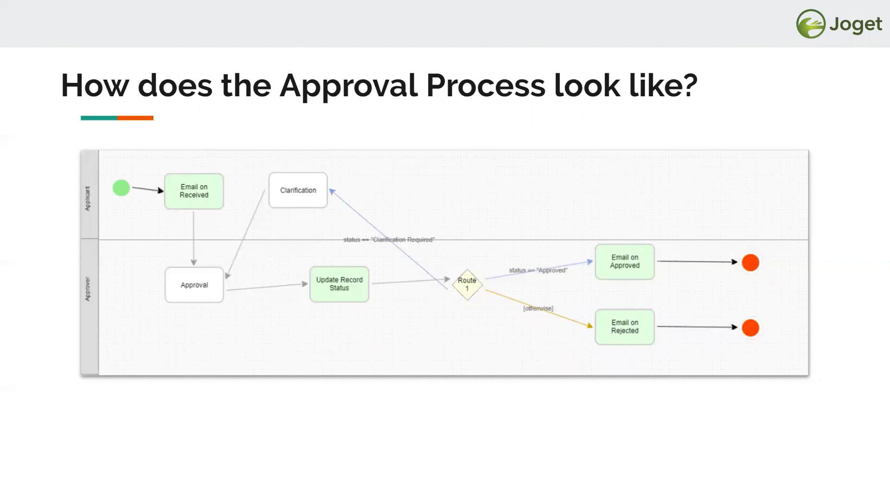
key(Right)
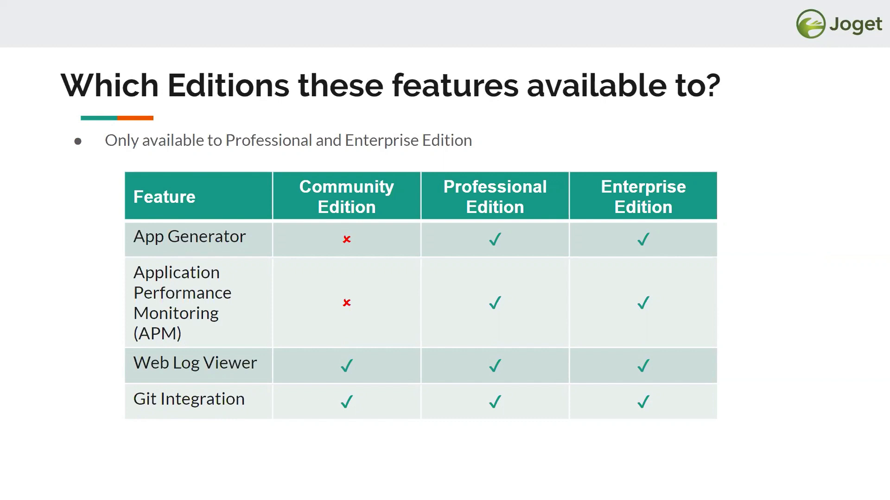
key(Right)
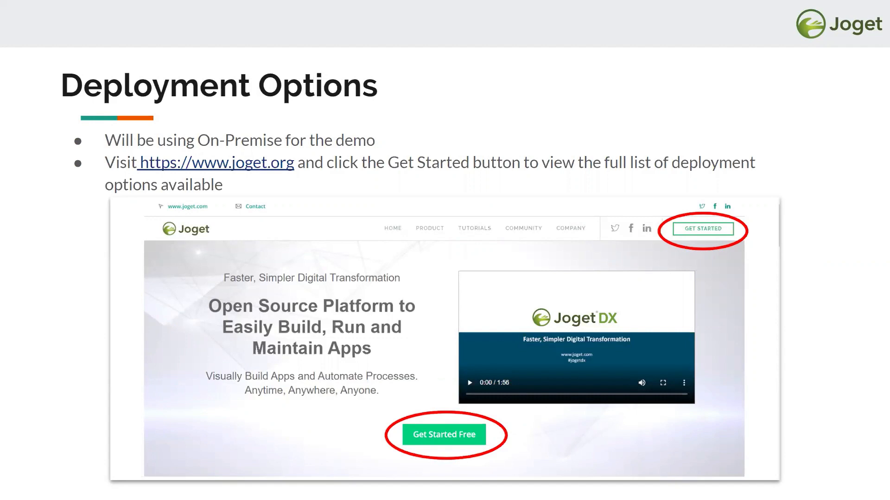
key(Right)
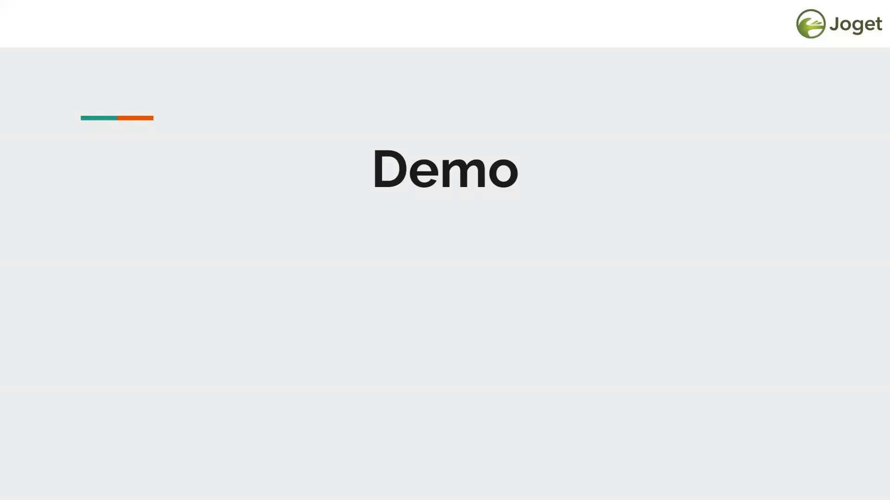
Step: Switch to the Joget App Center and briefly open, then close, the Customer Relationship app
key(alt+Tab)
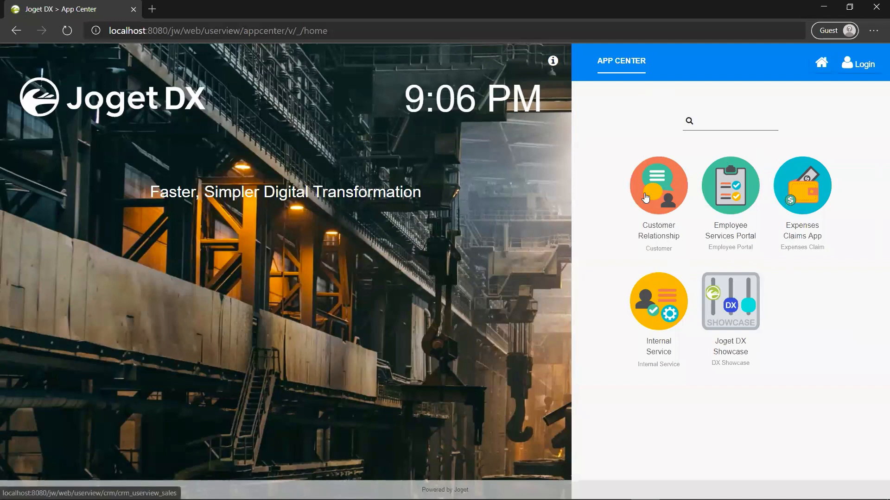
click(645, 198)
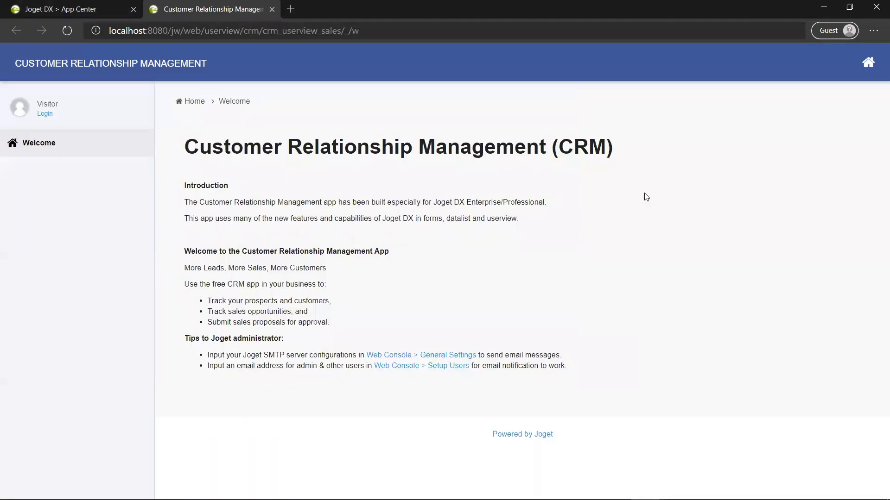
click(271, 14)
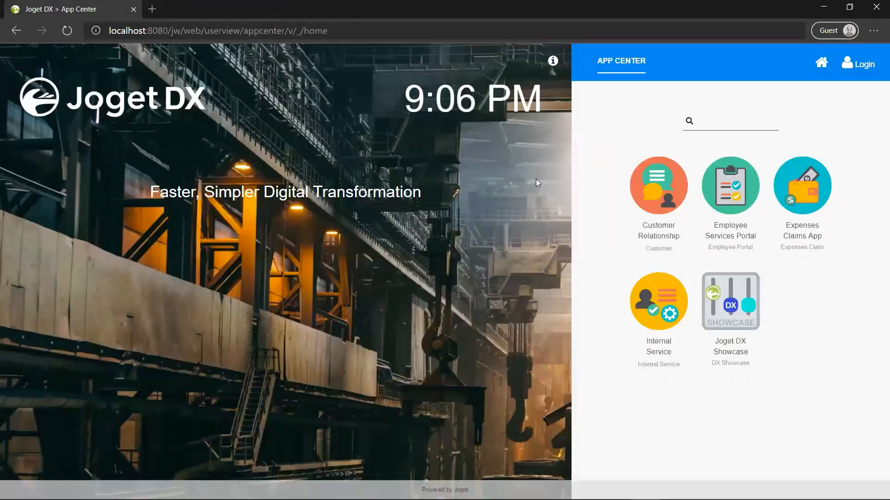
Step: Sign in with the administrator username and password
click(860, 62)
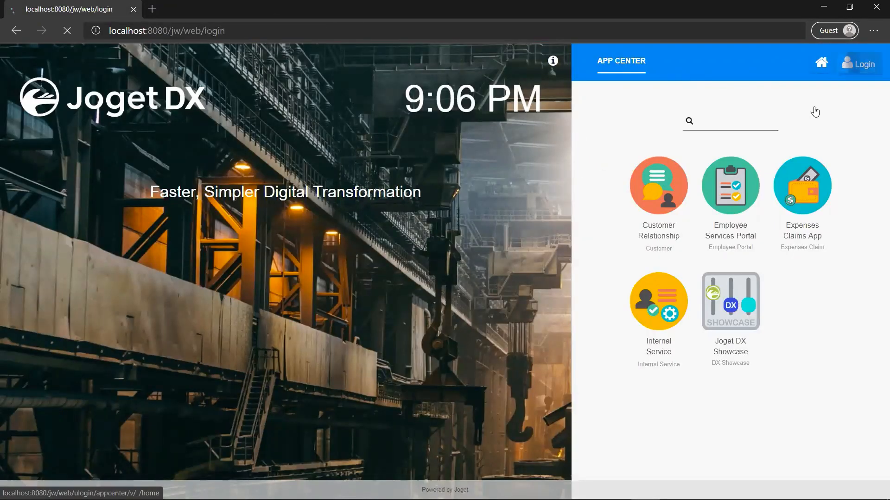
click(372, 297)
text(admin)
key(Tab)
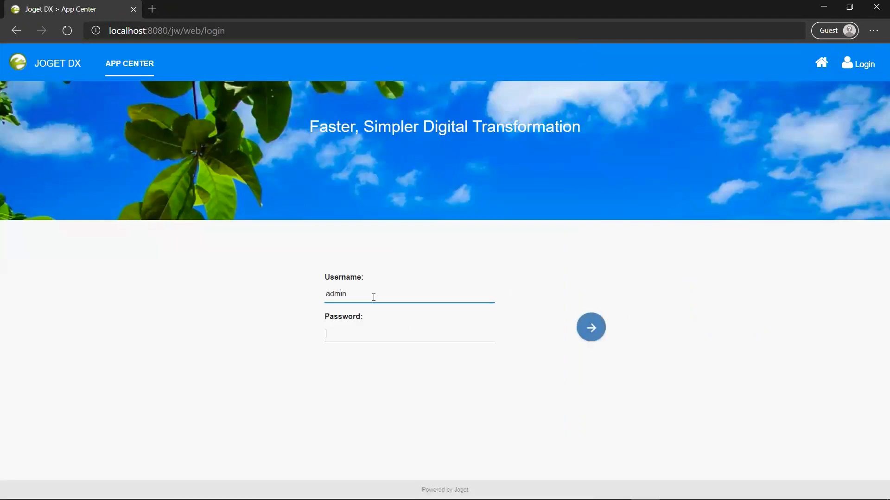
text(admin)
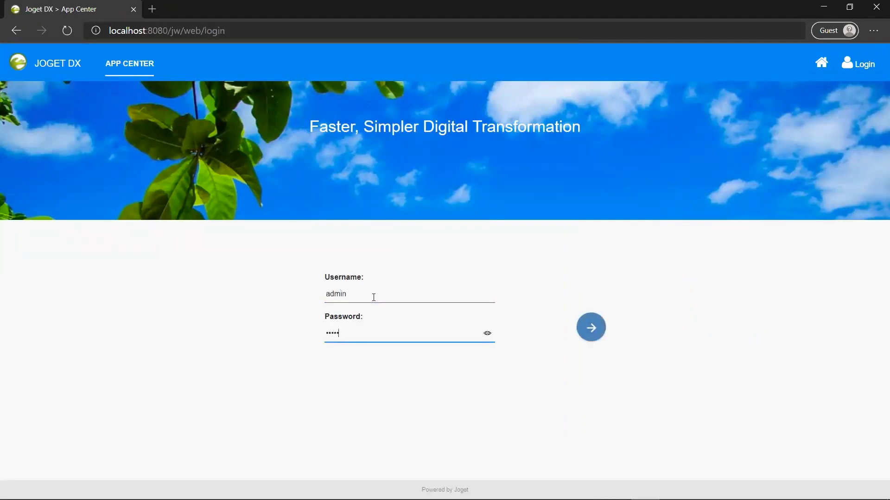
key(Return)
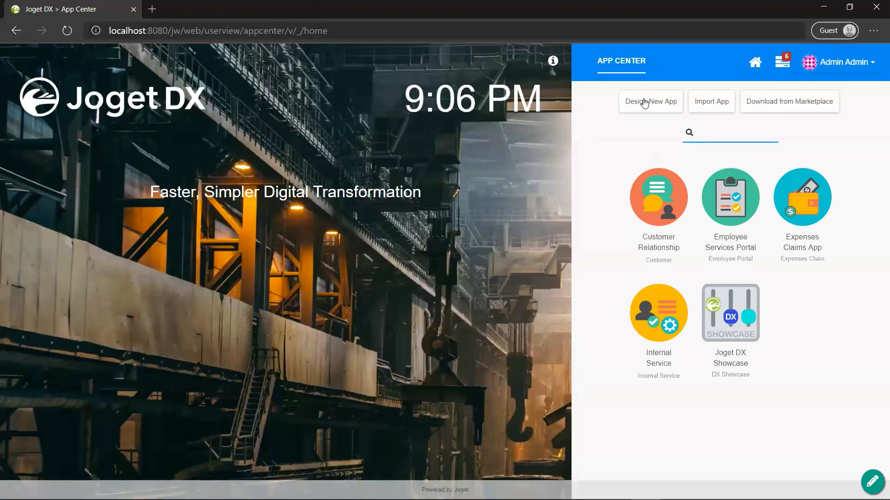
Step: Create a new app with App ID bookingApp and App Name Booking App
click(644, 102)
text(book)
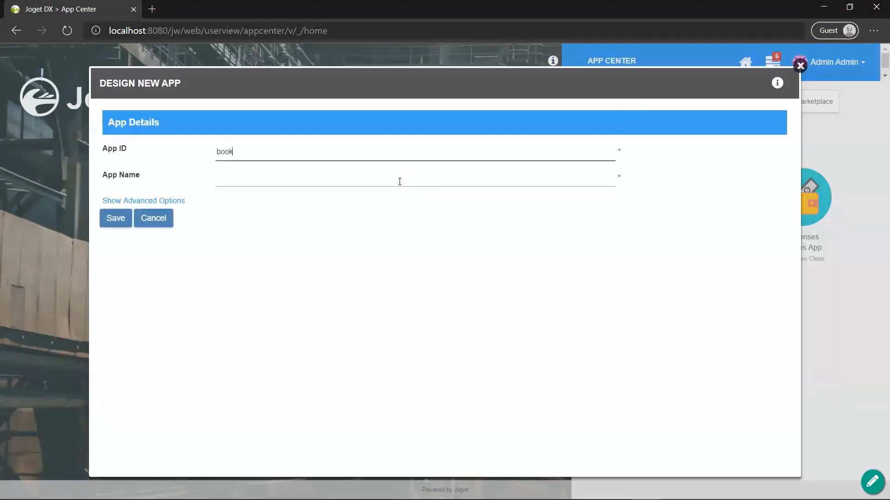
text(ingApp)
click(399, 181)
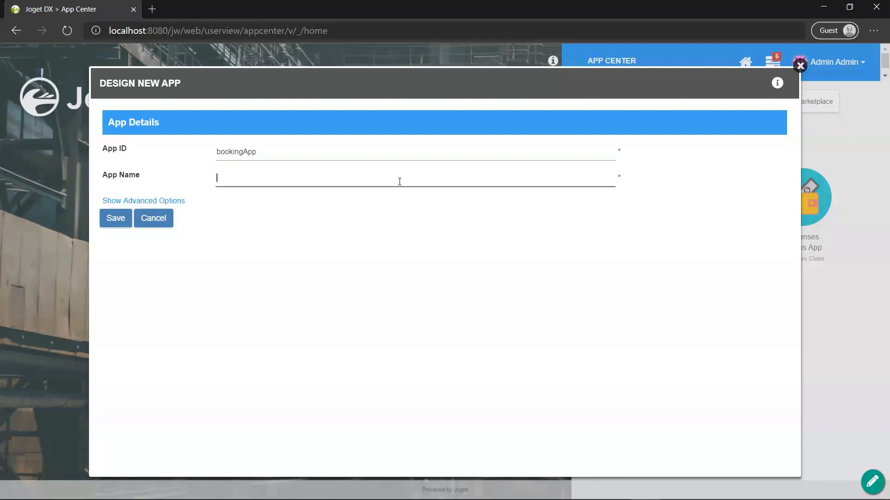
text(Booking App)
click(104, 221)
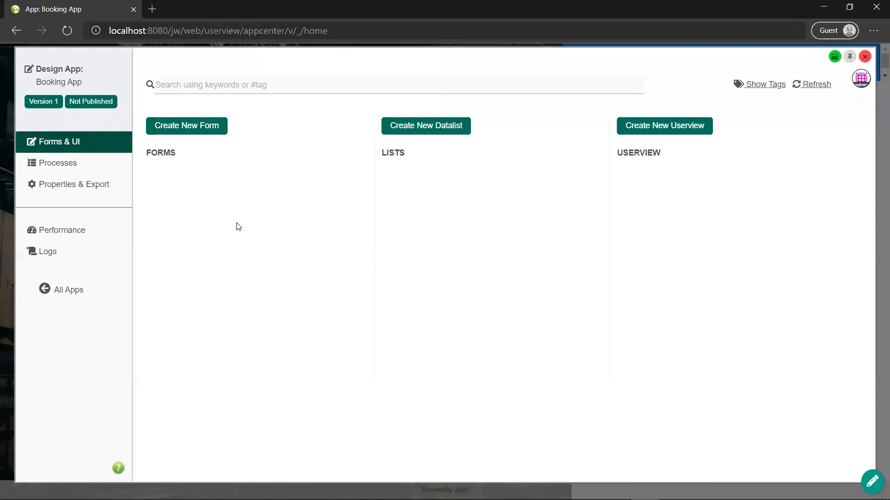
Step: Create a form with ID request, name Request Form, and table booking_requests
click(179, 124)
click(247, 155)
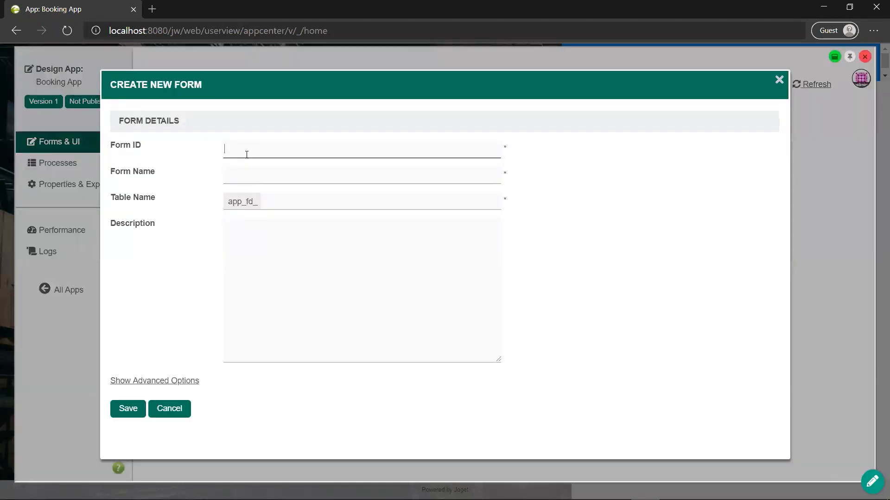
text(request)
key(Tab)
text(Request)
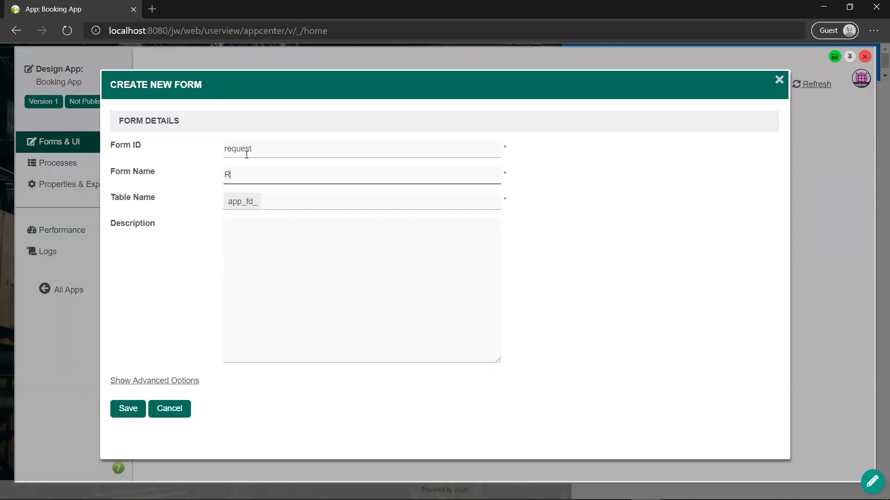
text(rm)
key(Tab)
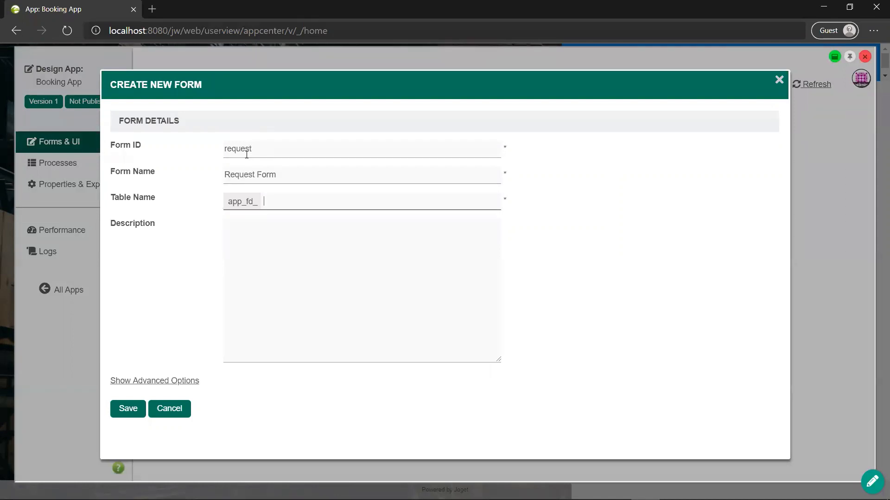
text(booking_requests)
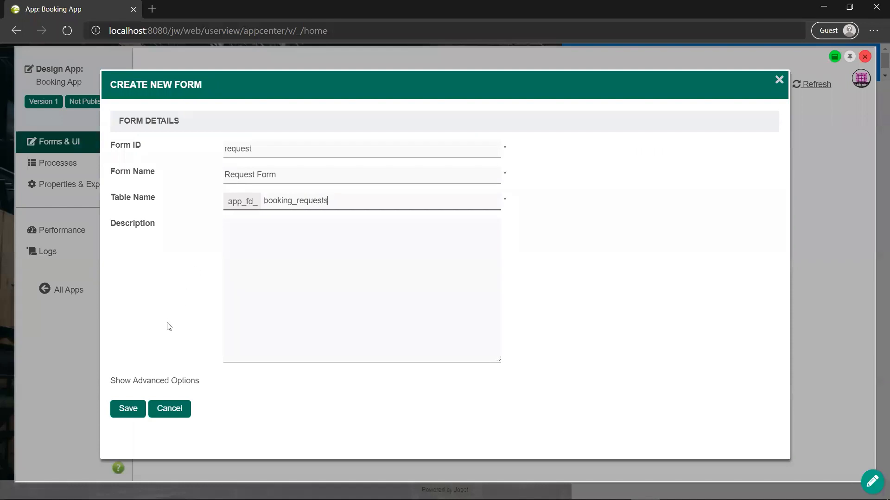
click(125, 408)
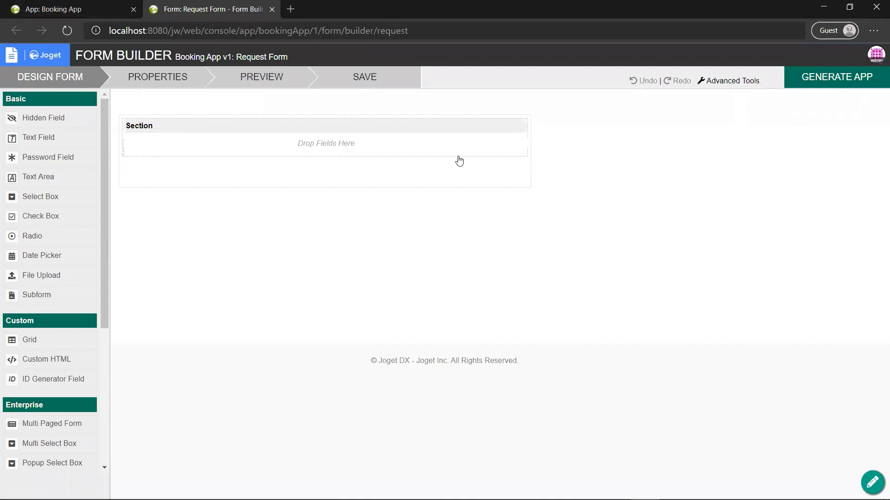
Step: Rename the form's section to 'Request Details'
click(467, 126)
click(406, 174)
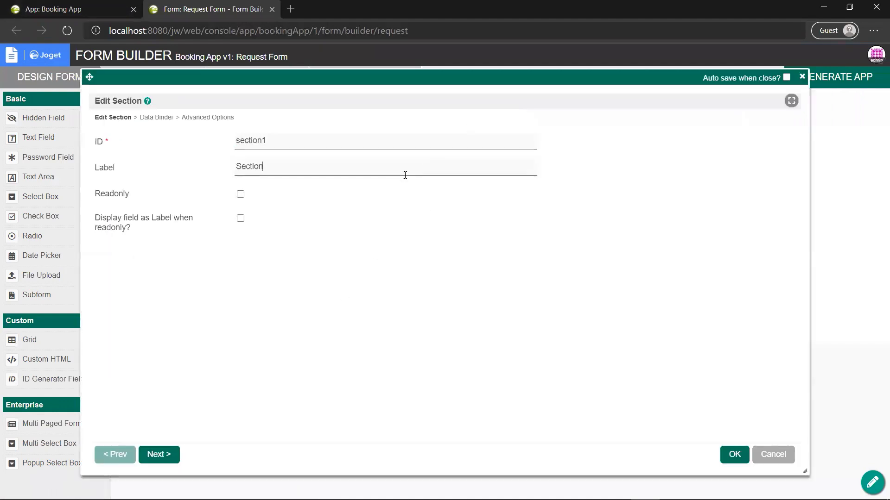
key(ctrl+a)
text(Request Details)
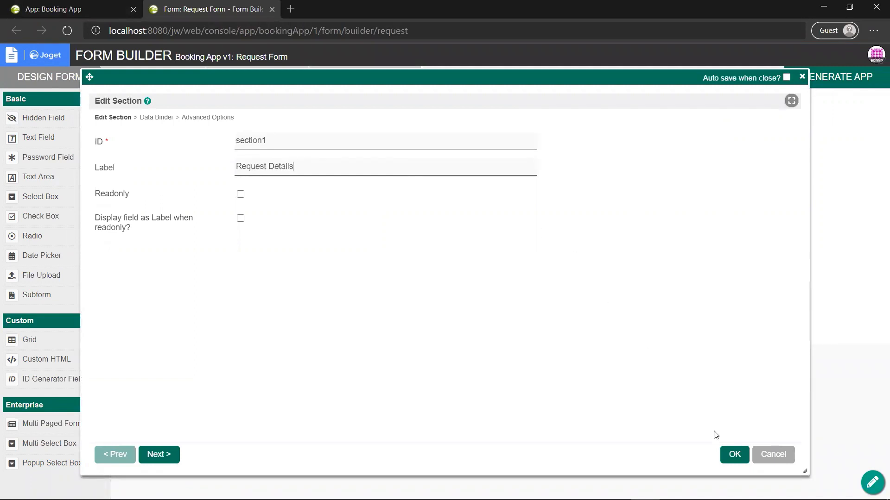
click(734, 455)
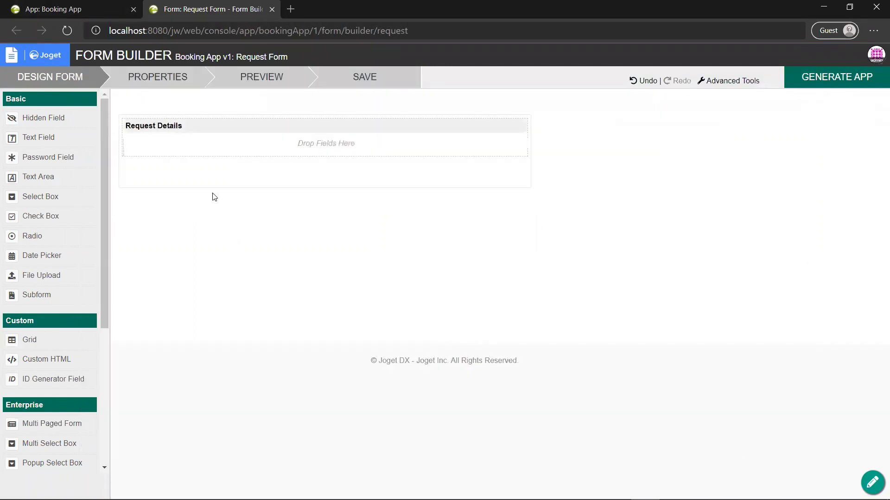
Step: Add a Name text field with ID name to the section
drag(70, 135, 260, 167)
click(315, 156)
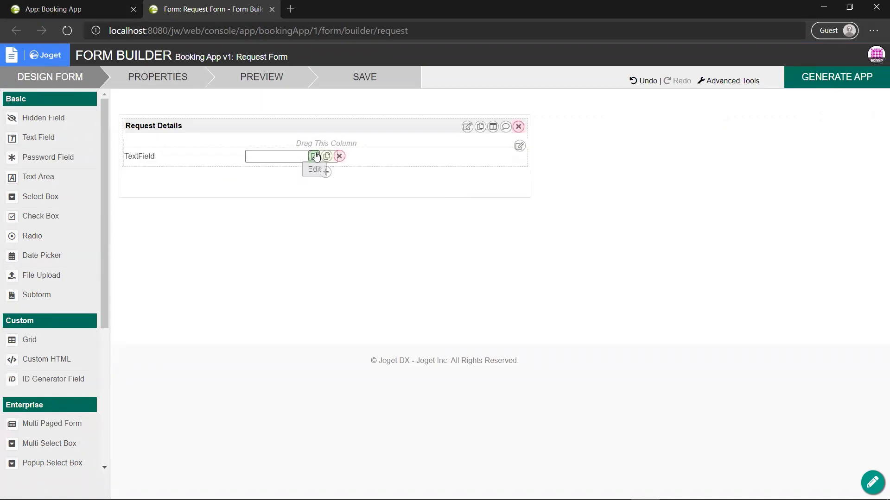
key(ctrl+a)
text(name)
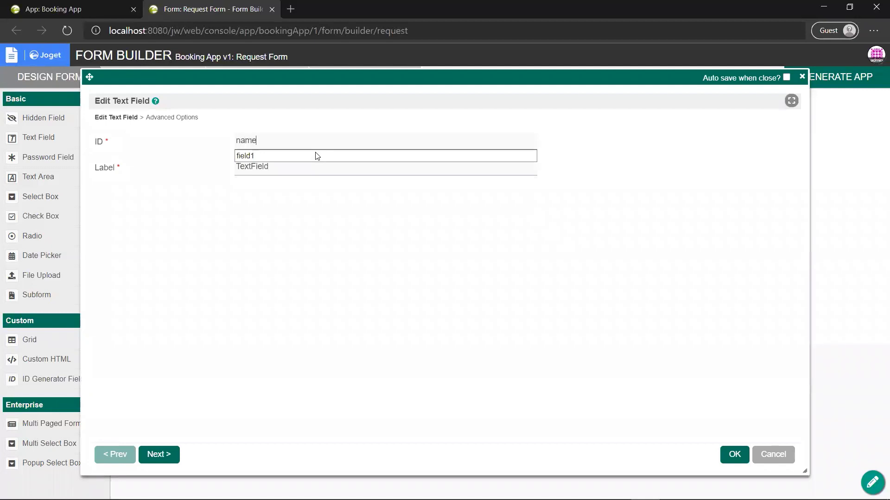
key(Tab)
text(Name)
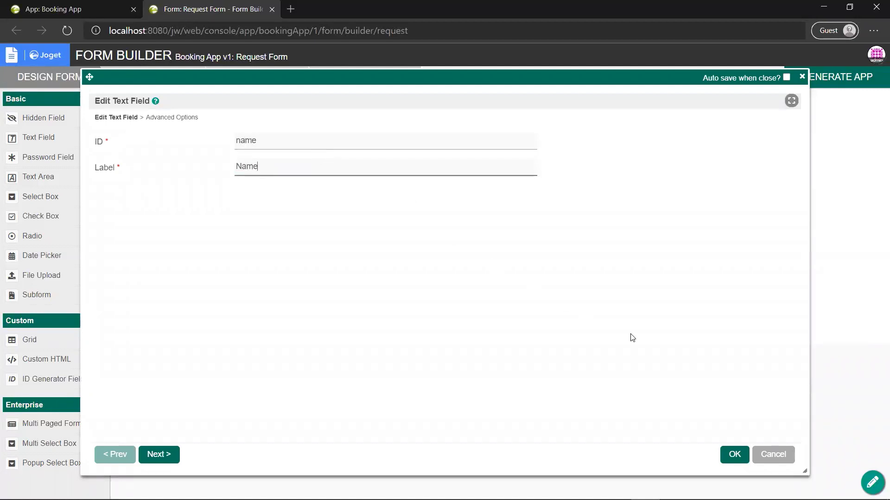
click(735, 455)
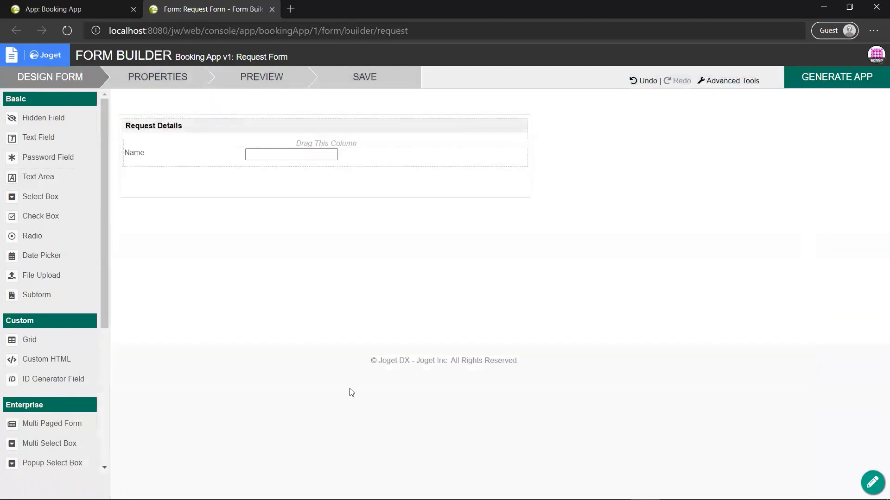
Step: Add a Reason text area with ID reason below Name
drag(56, 179, 311, 183)
click(313, 182)
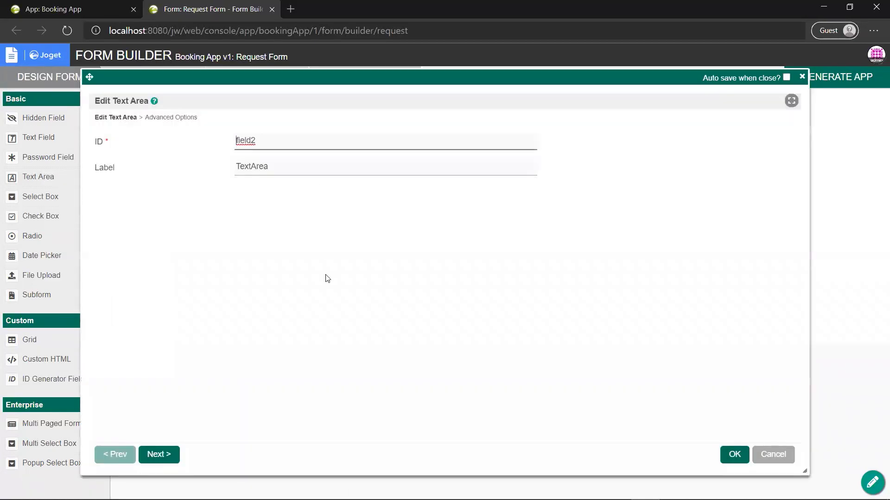
text(reason)
key(Tab)
text(Reason)
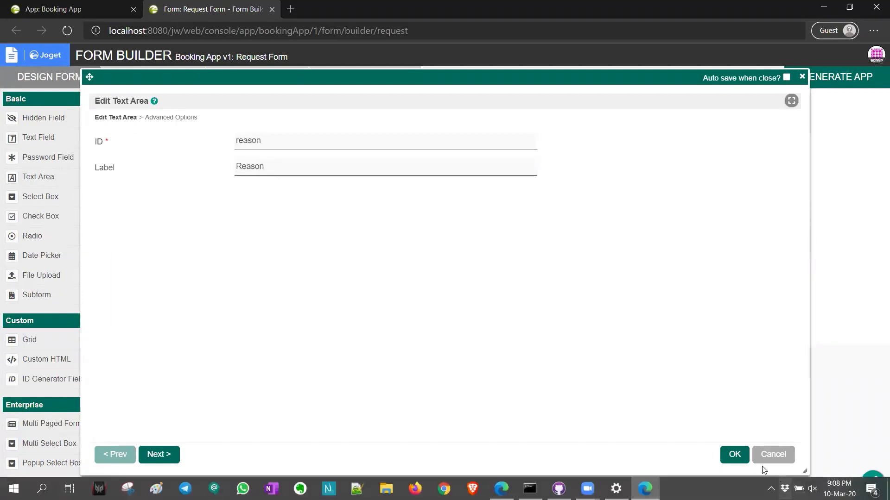
click(735, 454)
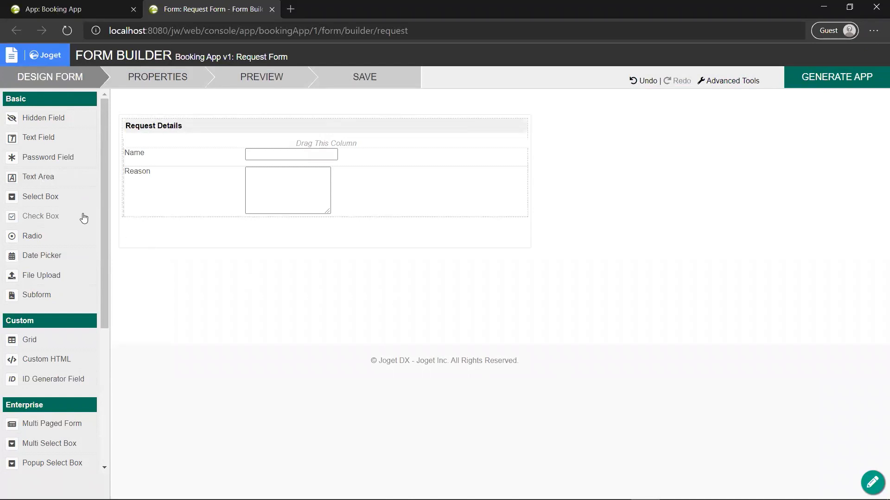
Step: Add a select box with ID room and label Room below Reason
drag(68, 204, 309, 237)
click(314, 226)
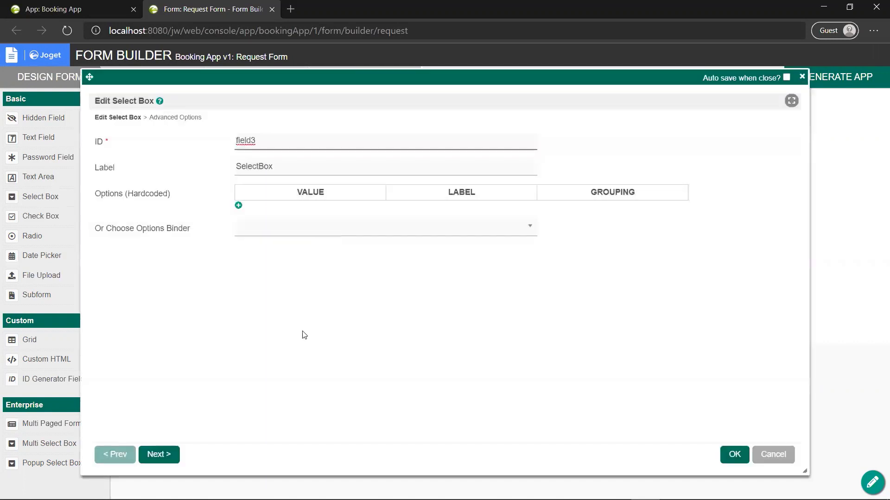
text(room)
key(Tab)
text(Room)
key(Tab)
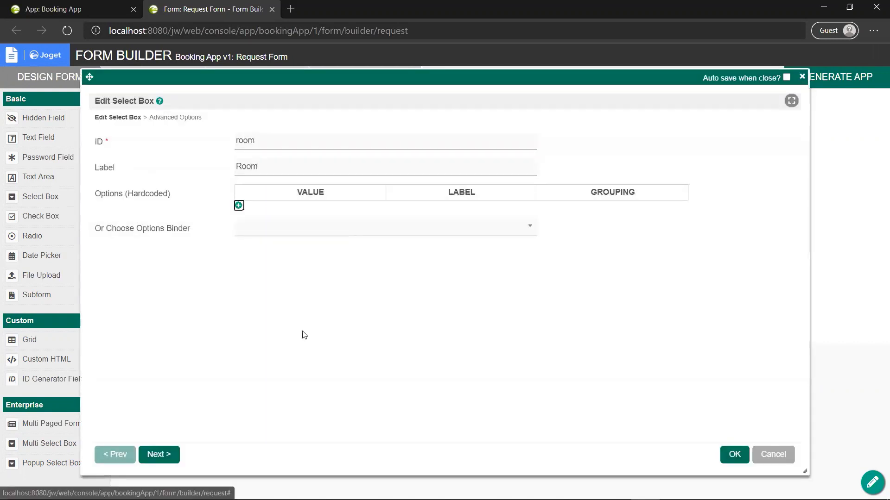
Step: Give the Room dropdown two options, Alpha and Beta, and apply the settings
click(239, 206)
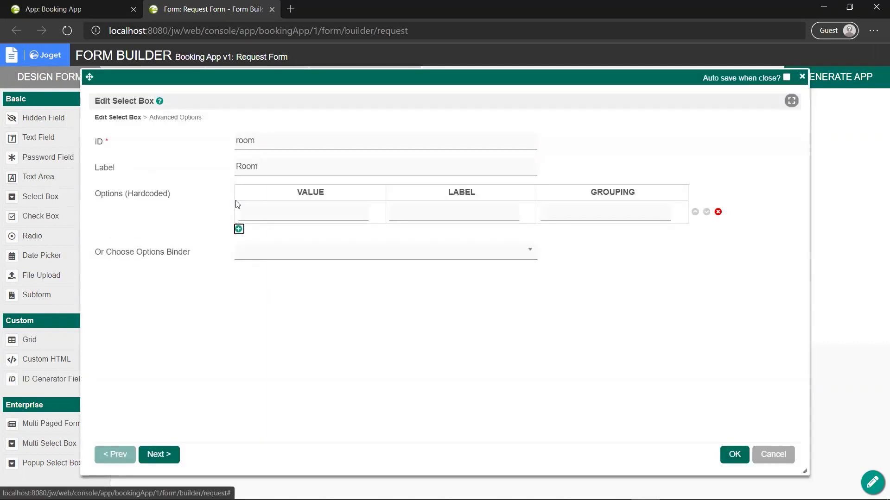
click(239, 229)
click(262, 218)
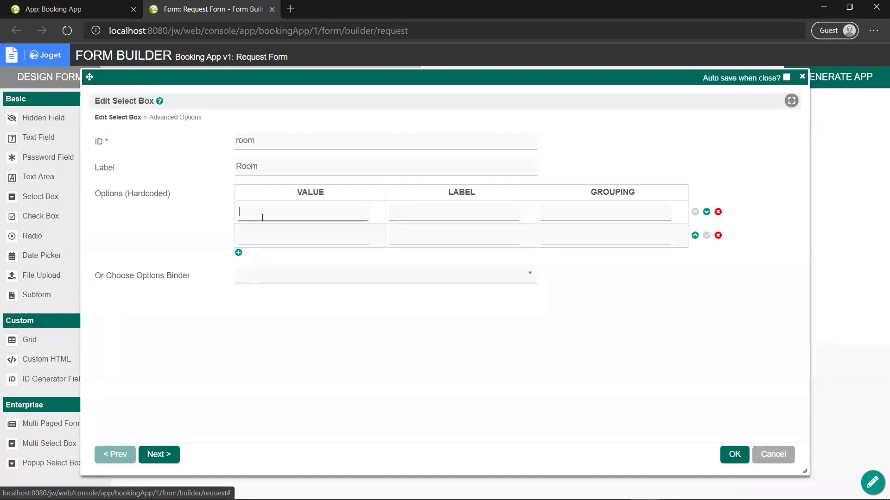
text(Alpha)
double_click(264, 214)
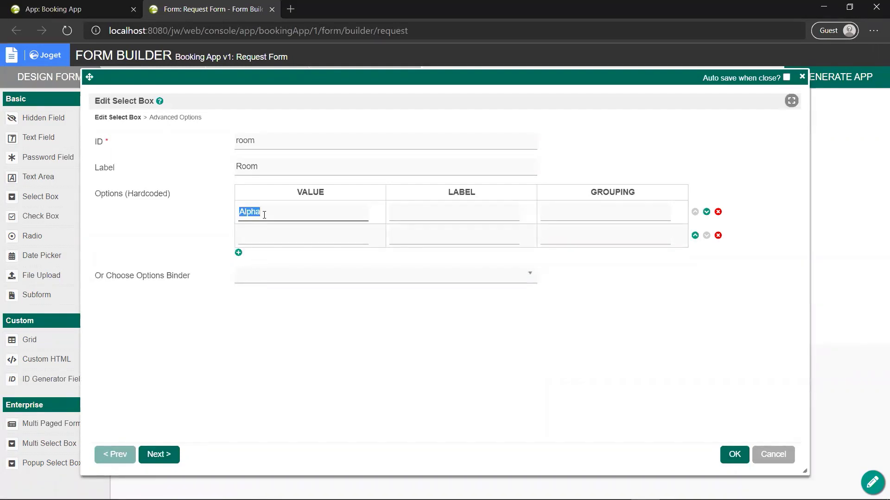
key(Tab)
text(Alpha)
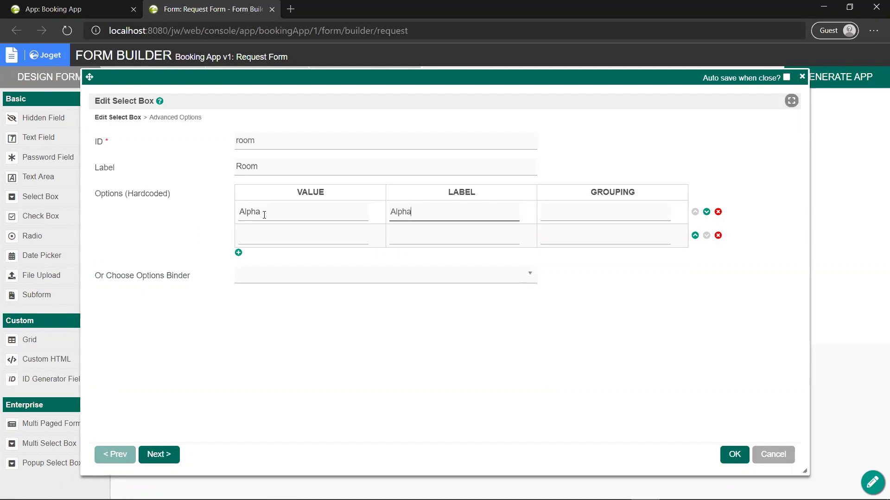
key(Tab)
key(Tab)
key(Tab)
key(Tab)
text(Beta)
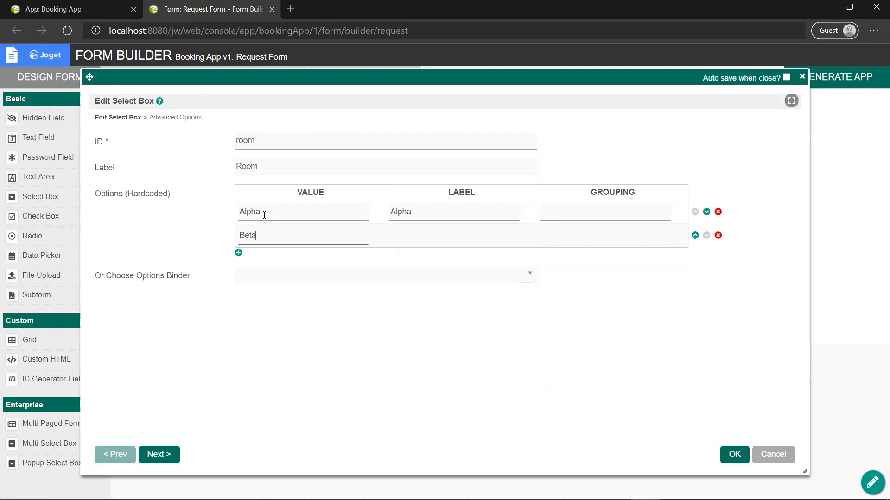
key(Tab)
text(Beta)
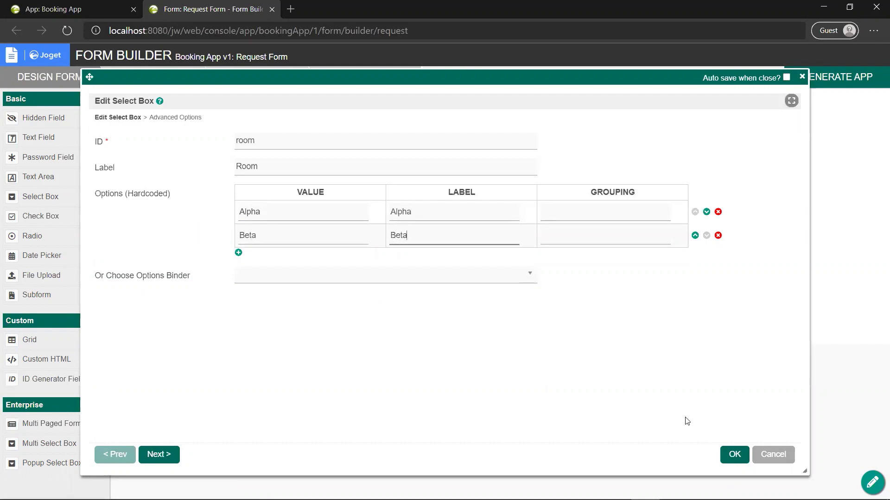
click(730, 446)
click(732, 456)
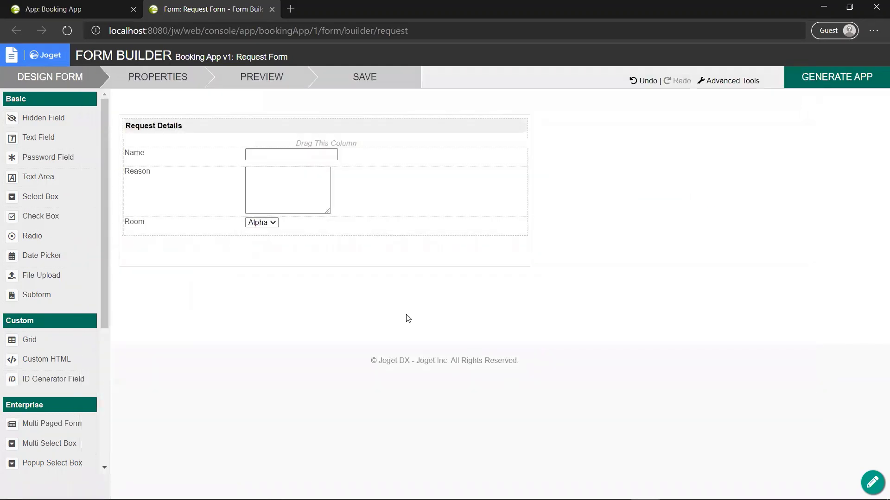
Step: Add a Date Needed date field (ID date_needed) above Room and preview the form
drag(59, 254, 217, 239)
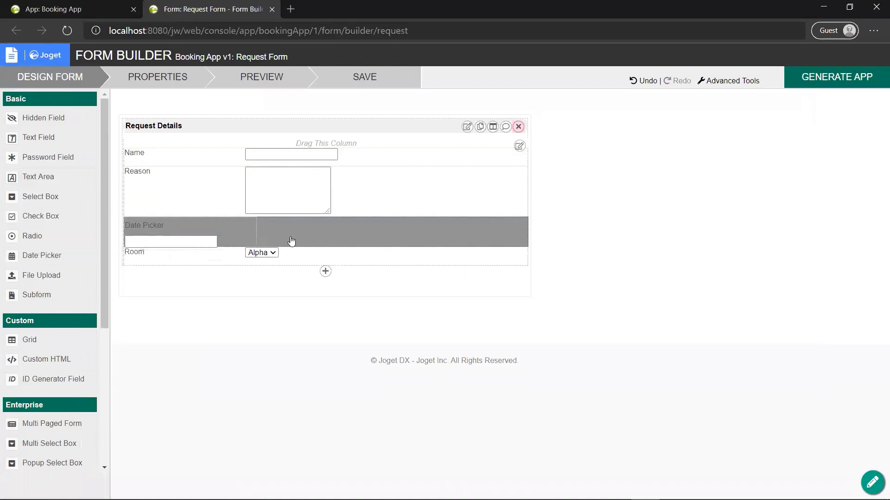
click(313, 226)
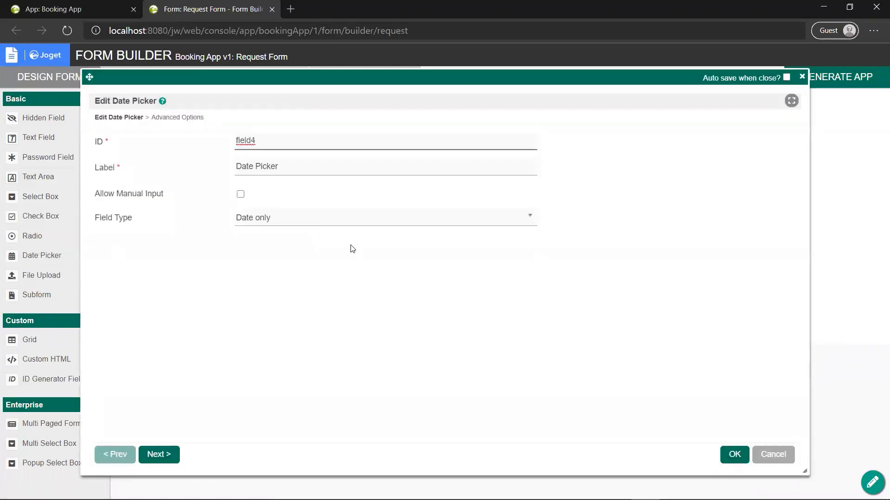
text(date_needed)
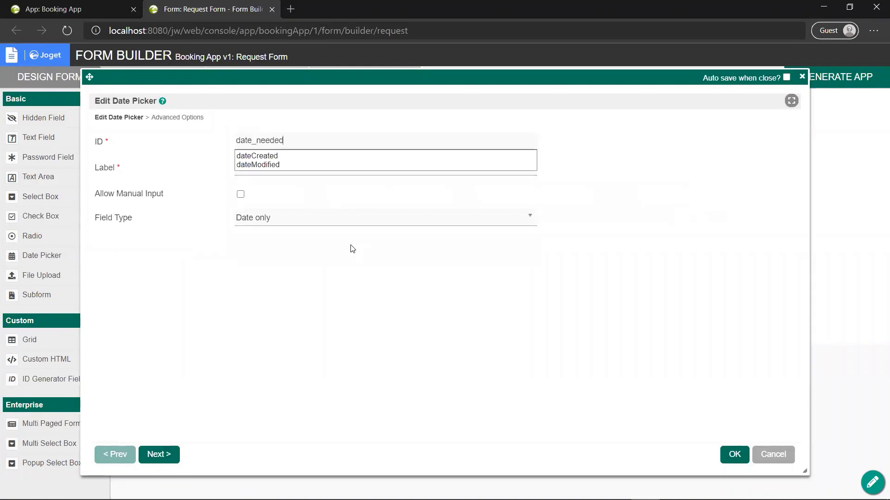
key(Tab)
text(Date Needed)
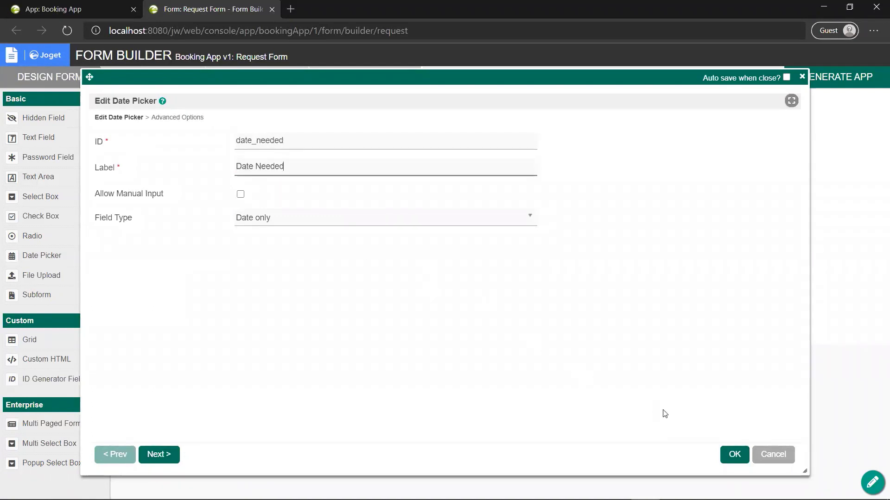
click(734, 455)
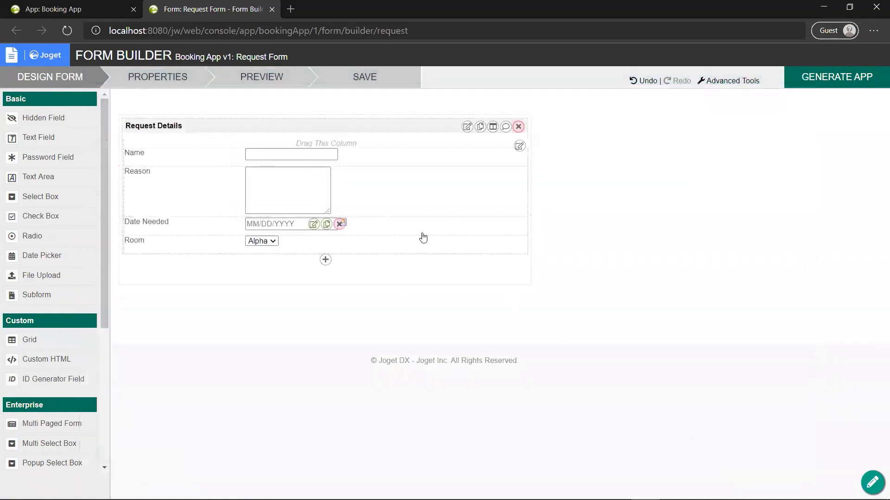
click(286, 86)
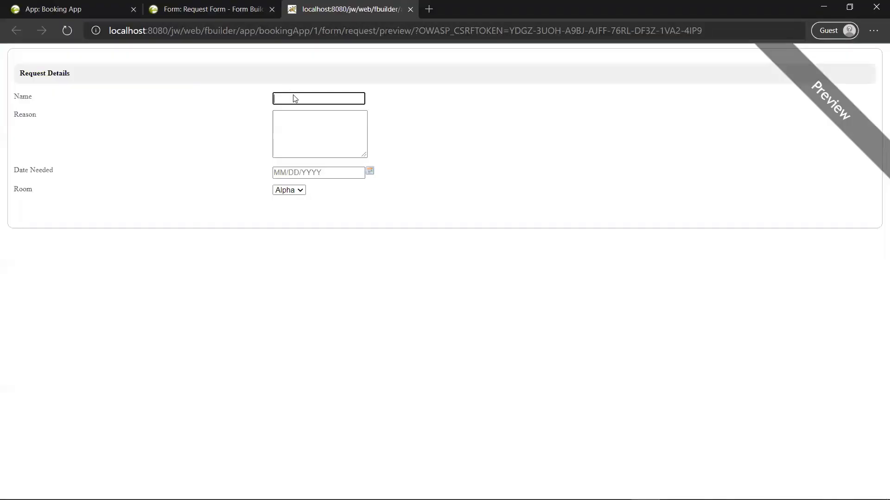
Step: Test the Date Needed calendar and Room dropdown in the preview, close it, and save the form
click(371, 172)
click(370, 172)
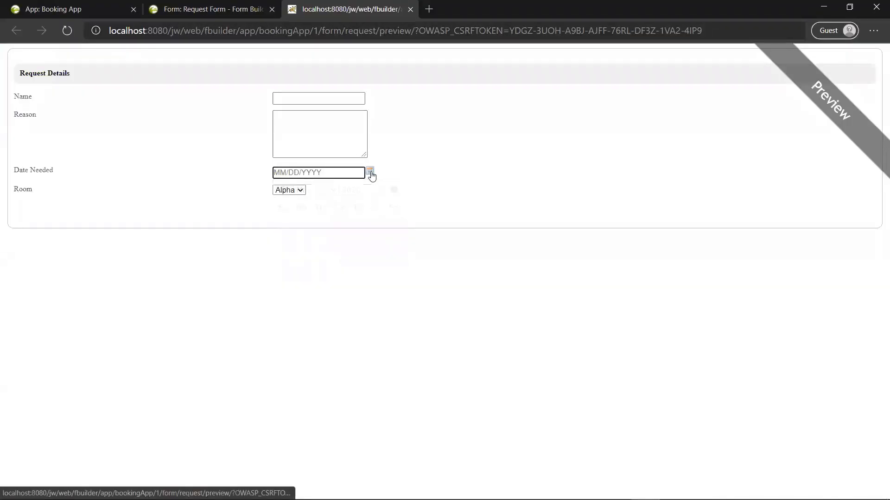
click(298, 195)
click(293, 193)
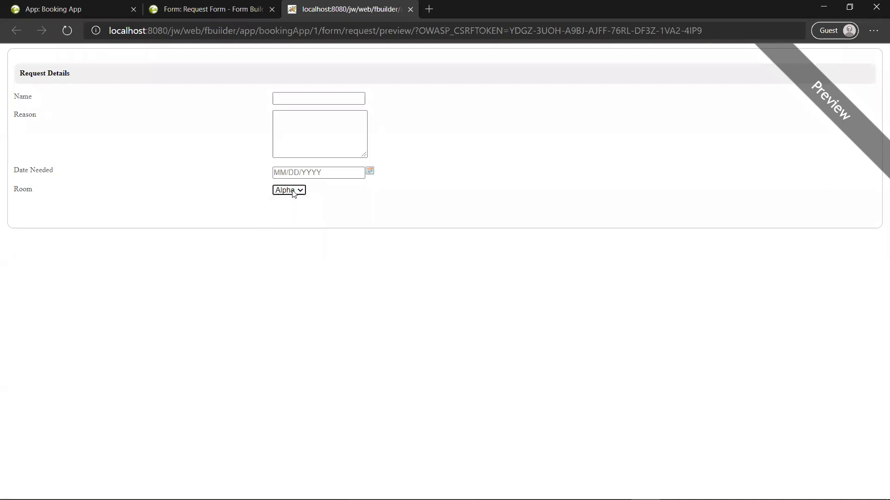
click(410, 10)
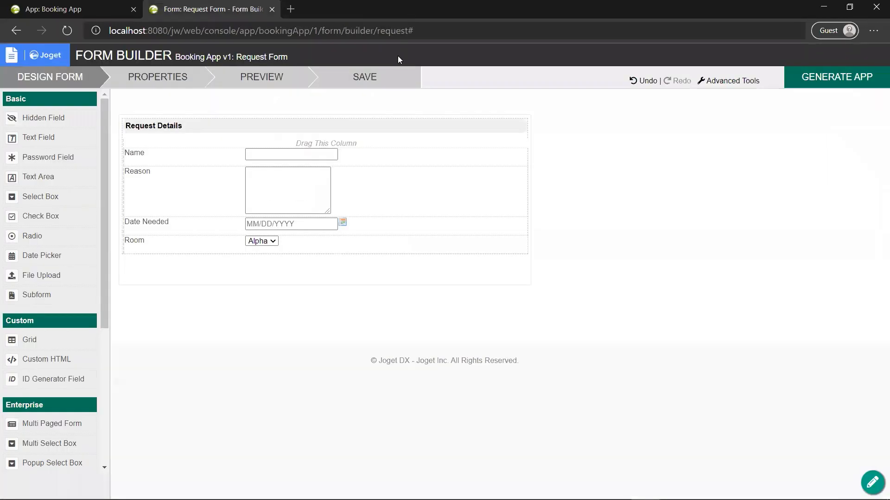
click(369, 89)
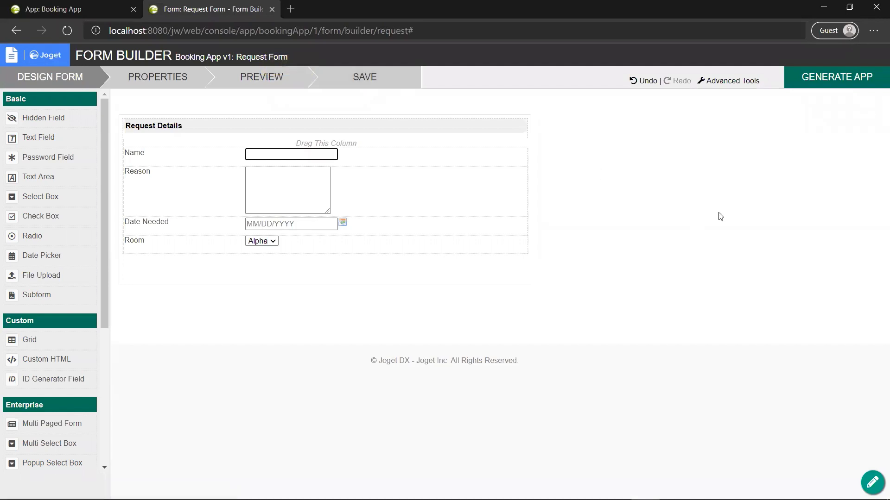
click(798, 77)
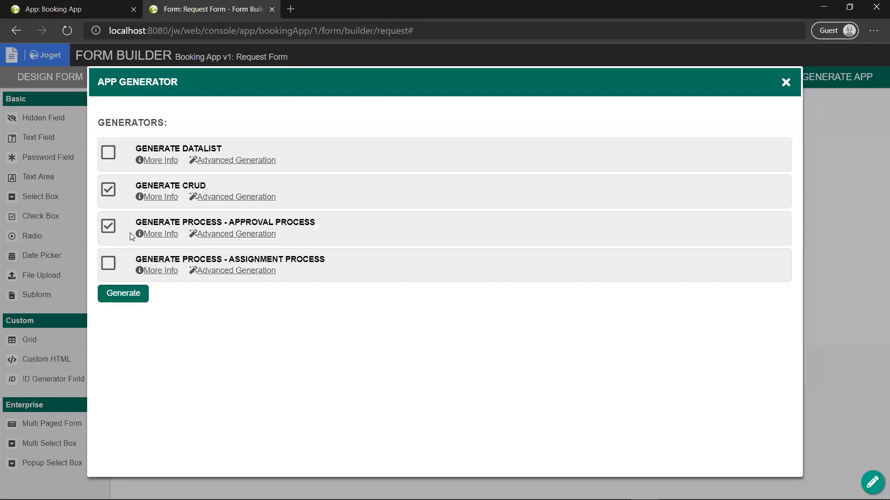
Step: Generate CRUD and an approval process from the Request Form, then open the generated process
click(147, 235)
scroll(231, 306, down, 1)
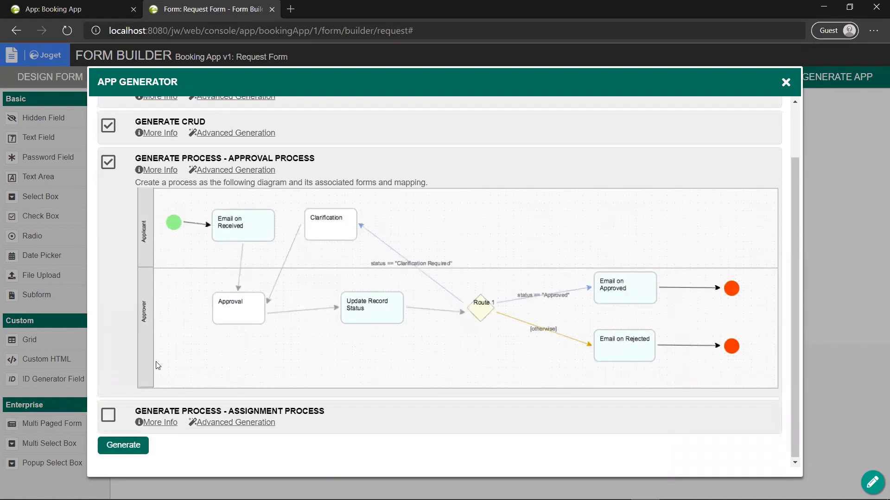
click(124, 446)
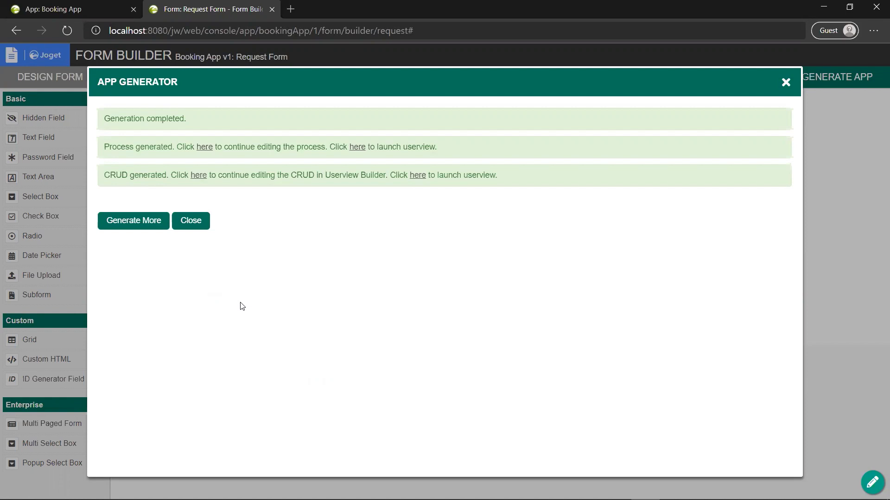
click(203, 147)
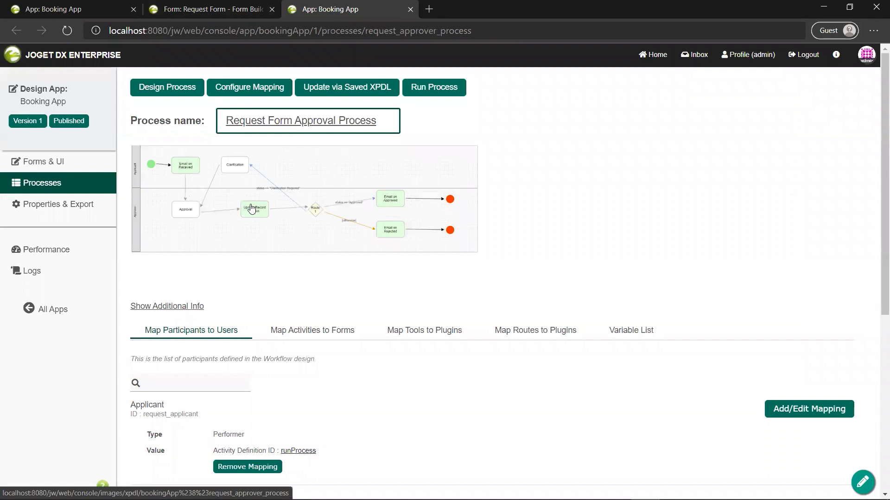
Step: Open the process diagram enlarged in a new tab and close the Form Builder tab
click(251, 209)
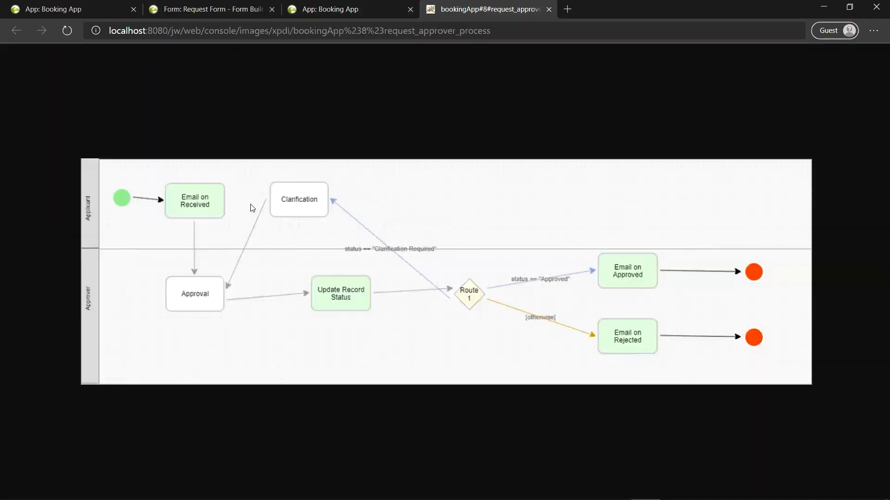
click(331, 6)
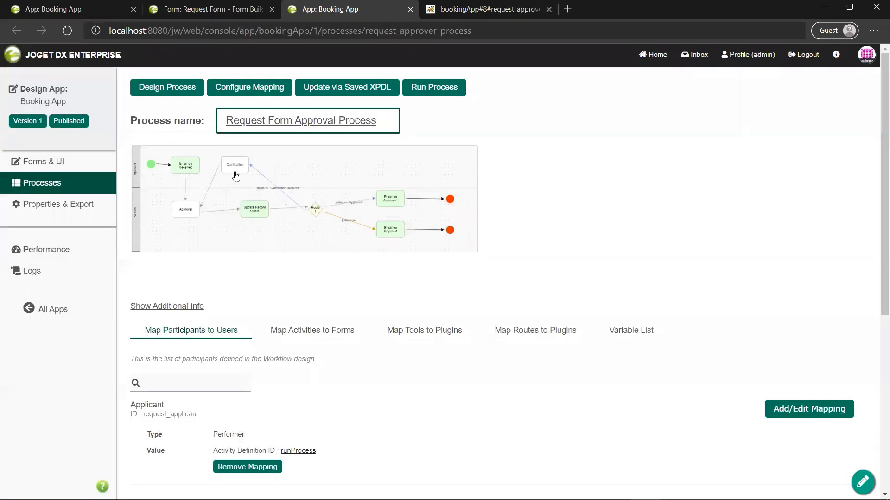
click(273, 13)
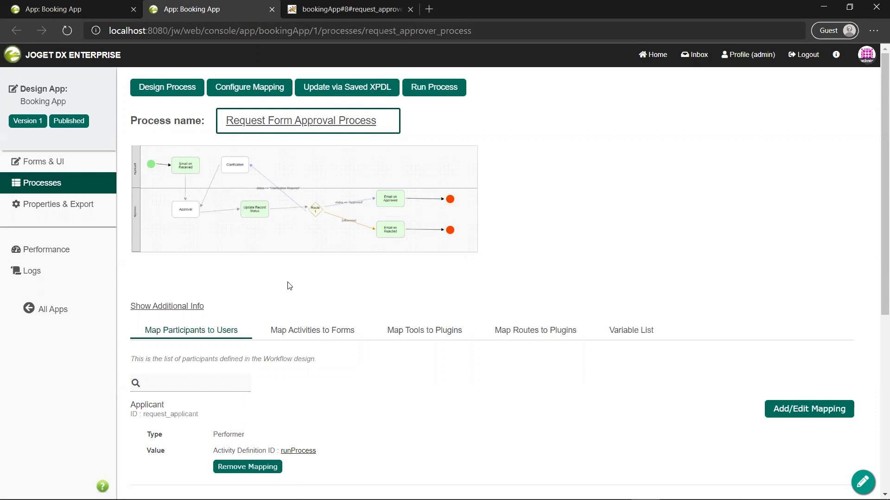
Step: Review the forms overview and enlarged diagram, then launch the Booking App userview
click(72, 169)
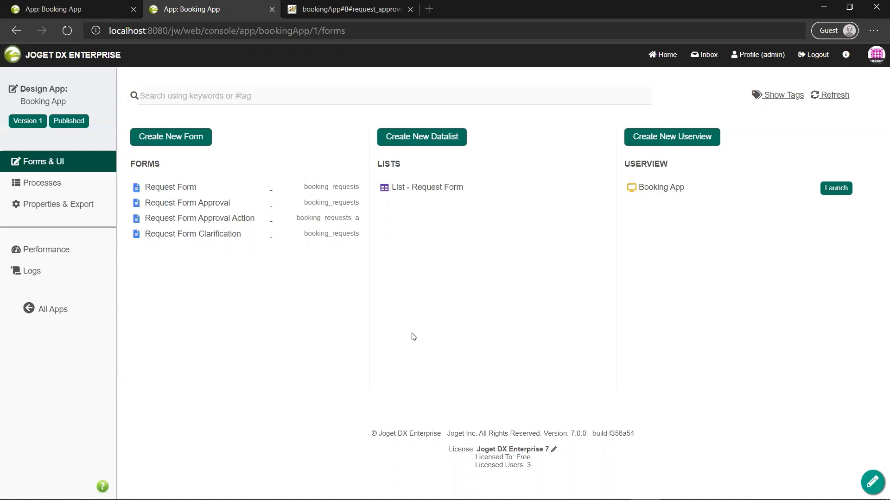
click(341, 9)
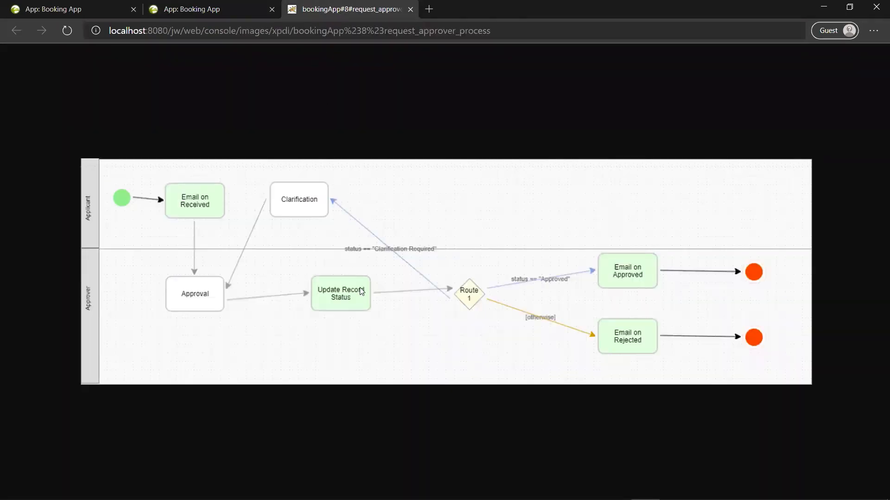
click(246, 8)
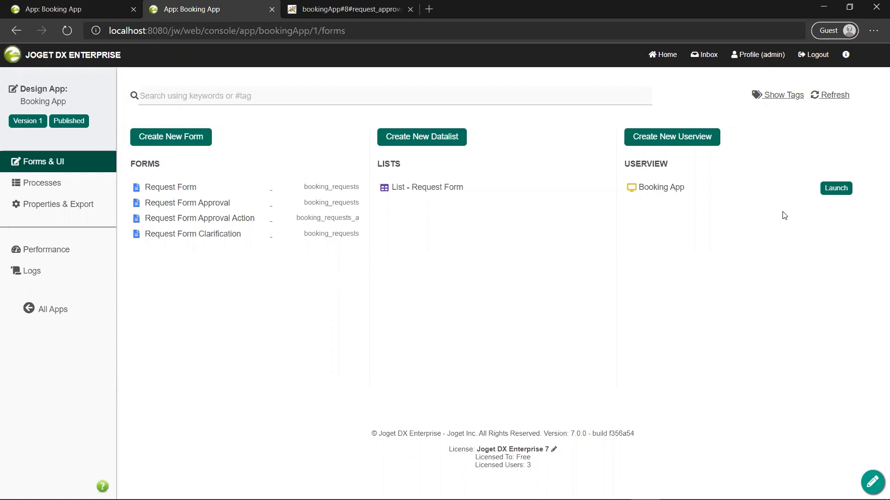
click(834, 192)
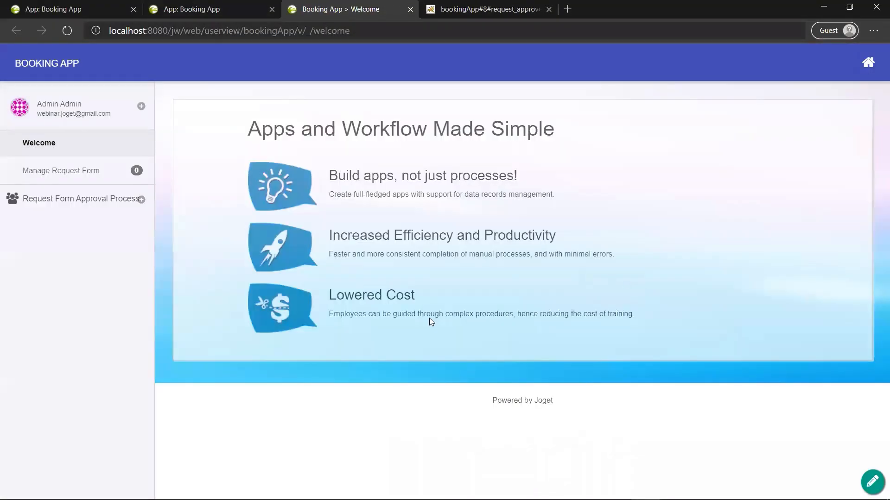
Step: Open the Manage Request Form list in the Booking App
click(69, 174)
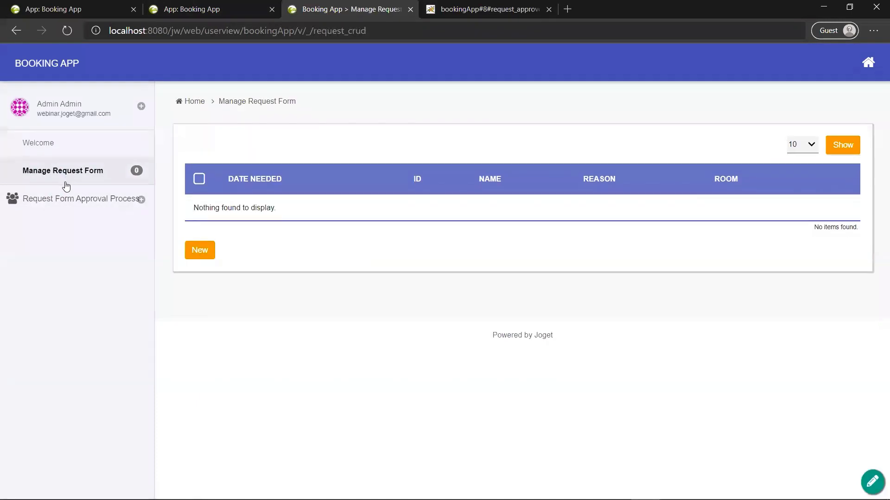
click(62, 199)
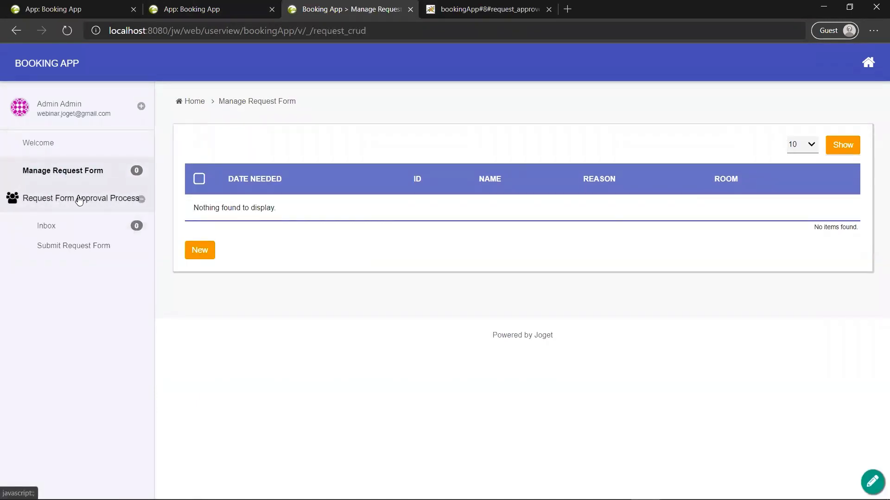
click(79, 200)
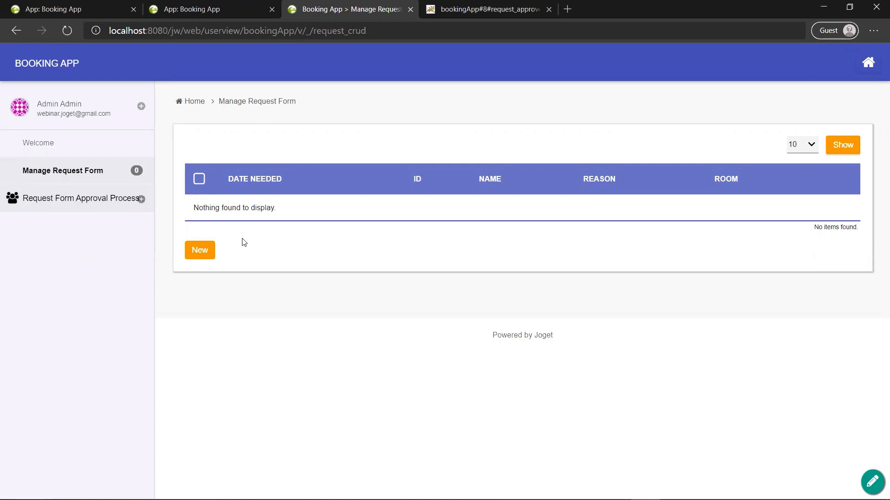
Step: Add a request with the requester's name, reason webinar, date 10 March 2020, and save it
click(207, 252)
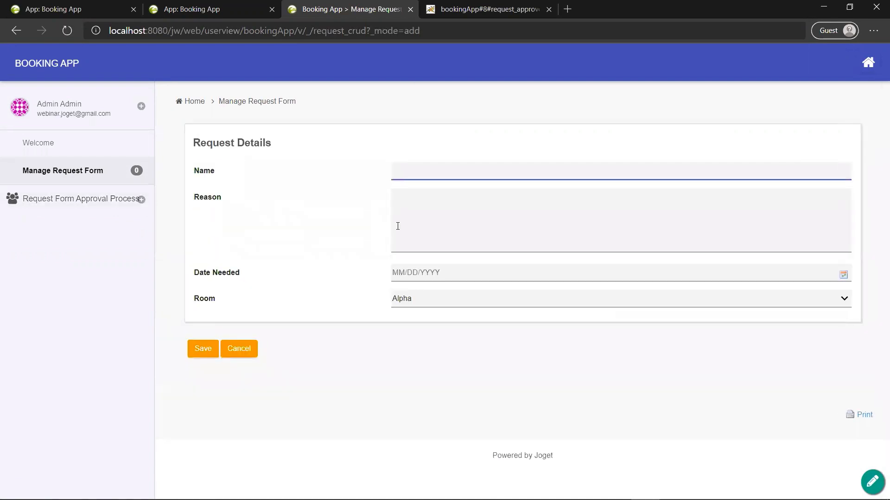
text(Aadrian)
key(Tab)
text(w)
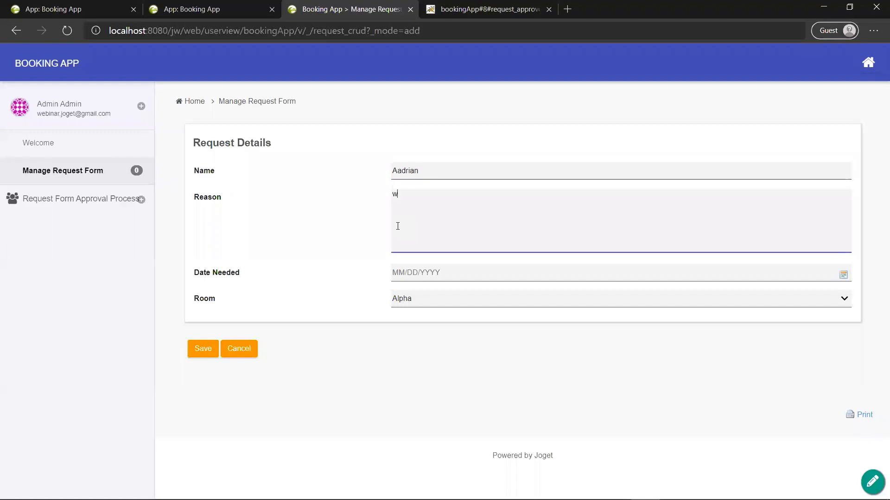
text(ebinar)
click(456, 273)
click(438, 340)
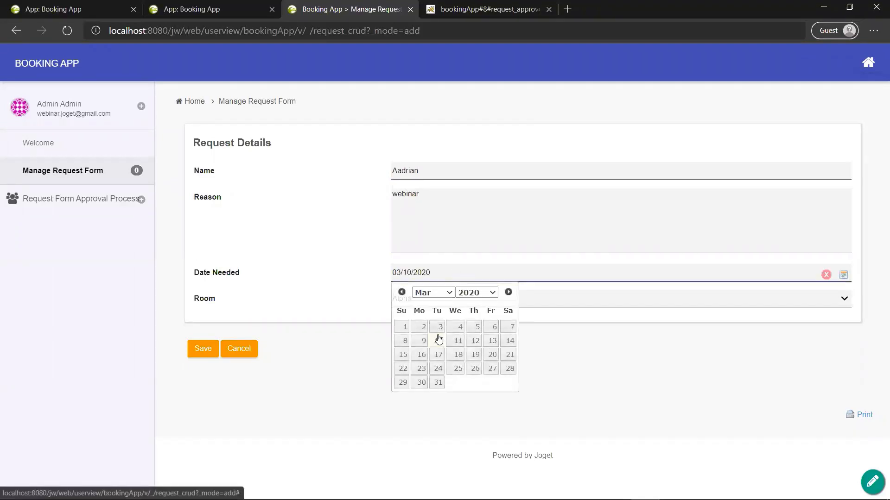
click(208, 348)
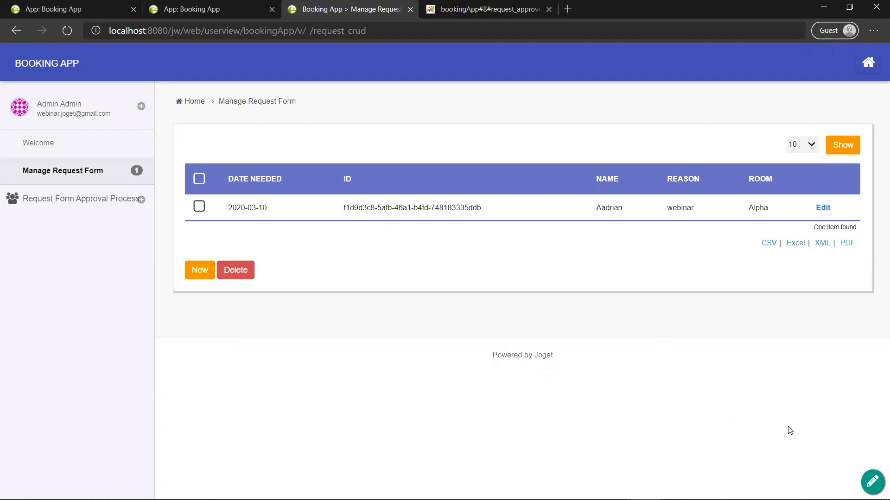
Step: With Quick Edit on, remove the ID column and move Name first and Room before Reason
click(873, 482)
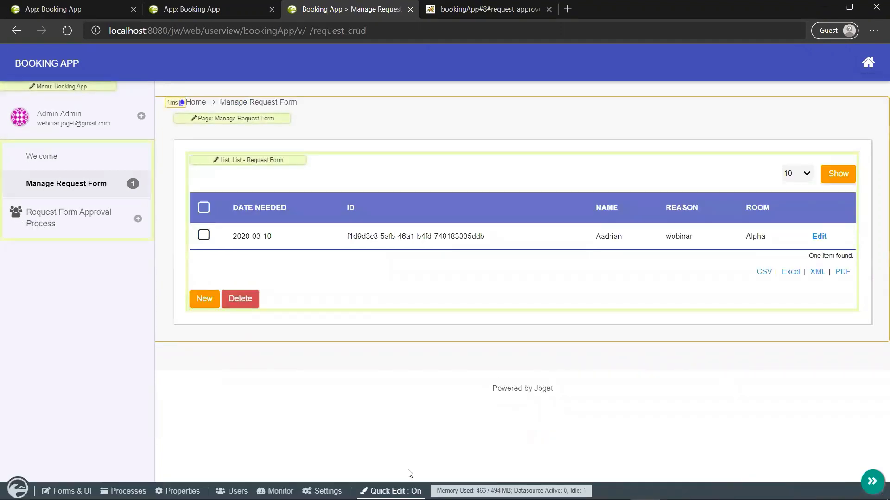
click(277, 165)
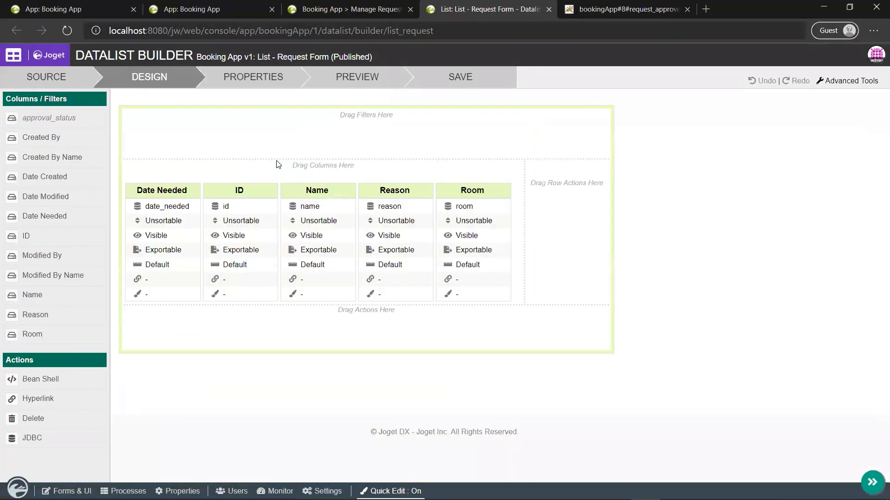
mouse_move(277, 191)
click(272, 177)
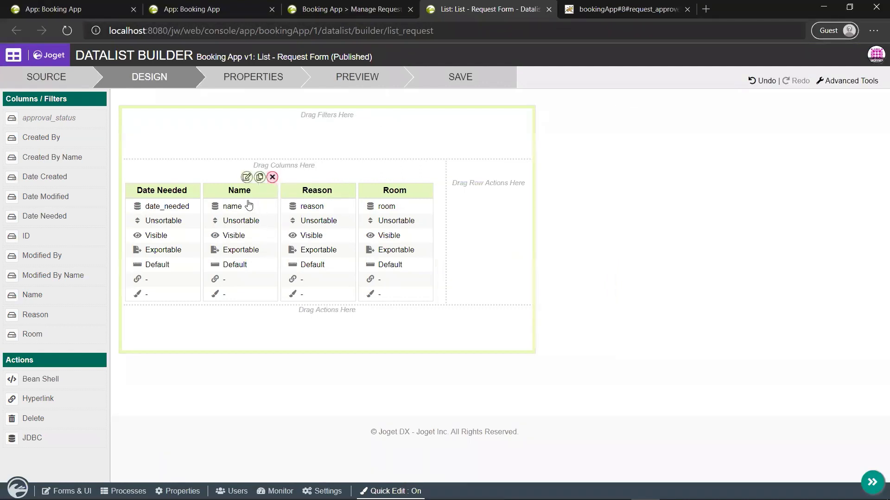
drag(243, 201, 170, 217)
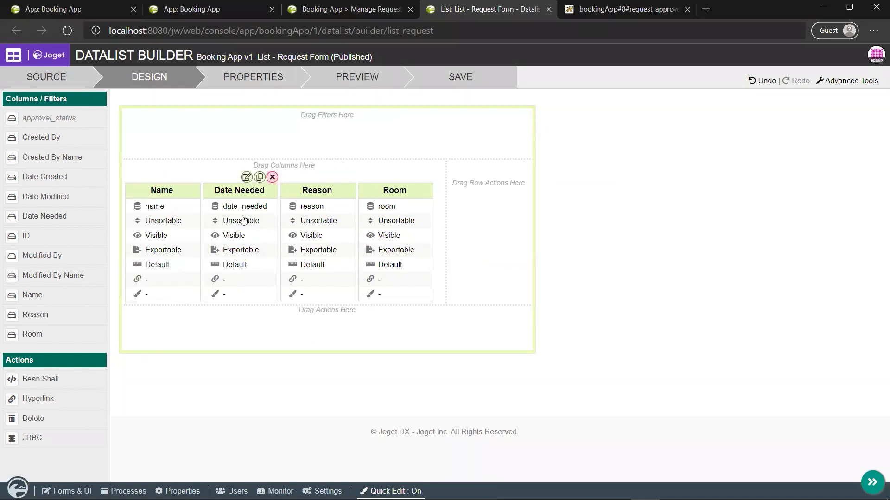
drag(393, 220, 319, 220)
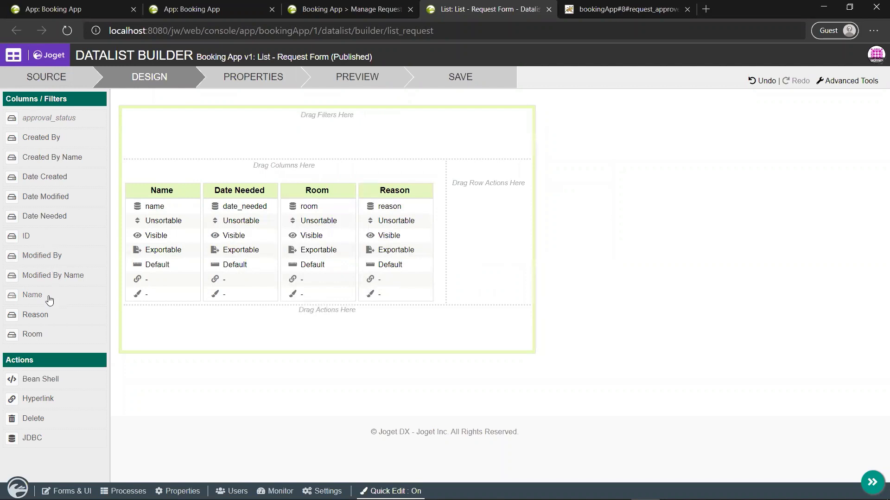
Step: Add Name as a search filter, preview the list and save the design
drag(50, 296, 144, 183)
drag(40, 296, 189, 109)
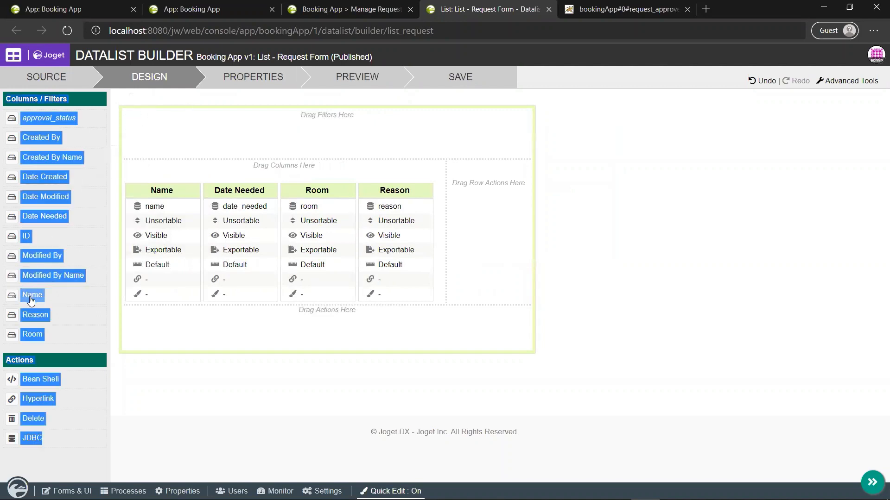
drag(29, 298, 213, 152)
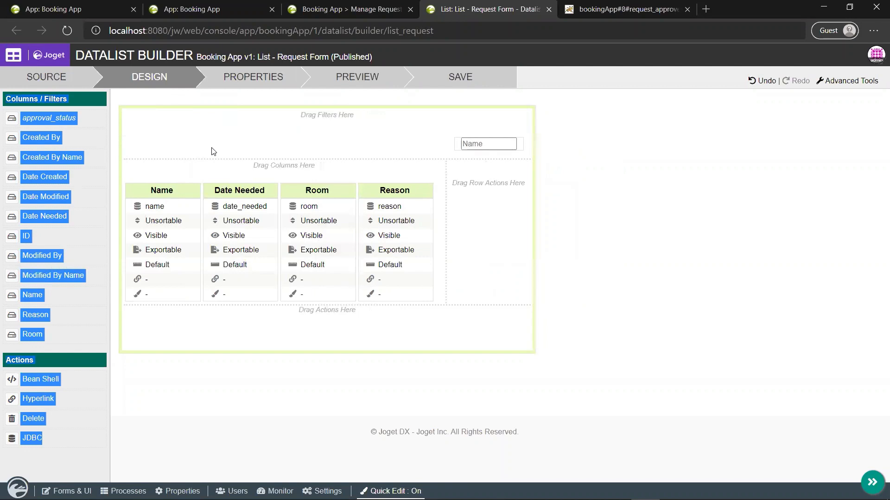
click(566, 202)
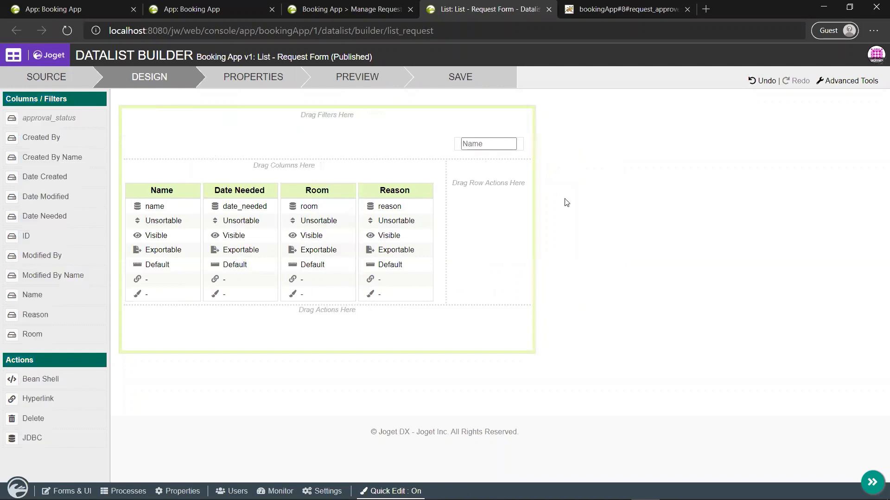
click(349, 82)
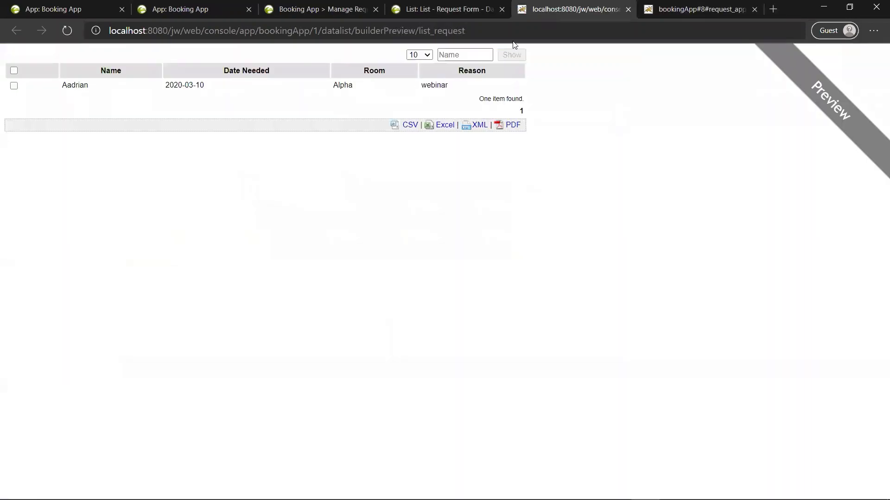
click(627, 9)
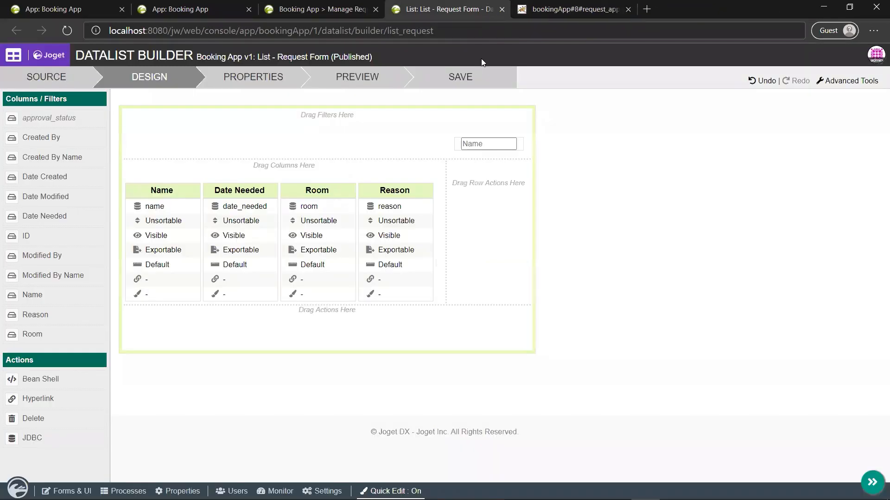
click(460, 83)
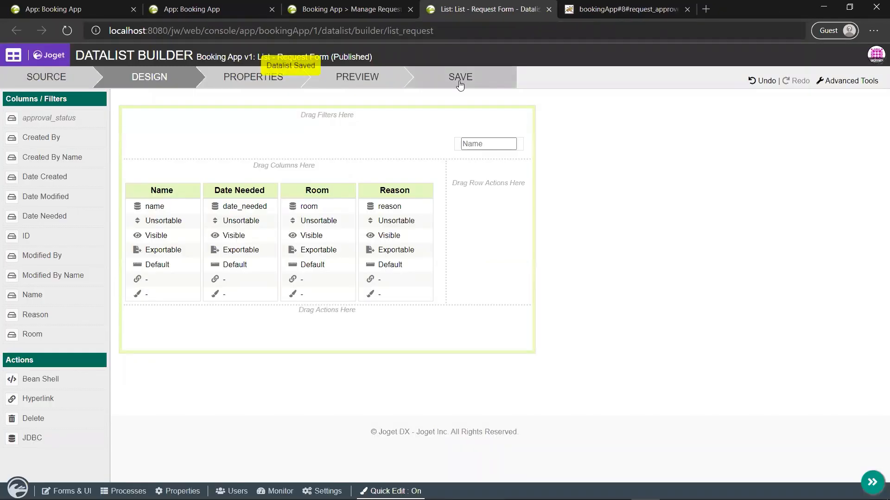
click(548, 10)
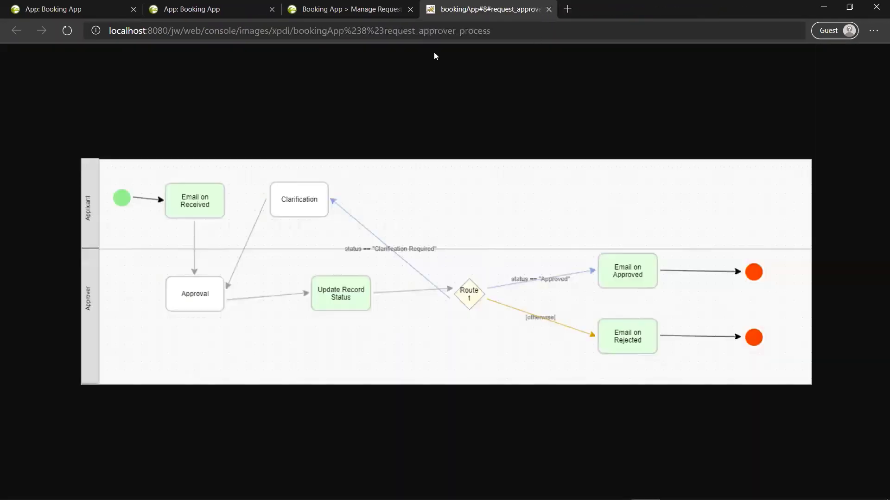
Step: Reload the Manage Request Form list to see the new layout and turn off Quick Edit
click(375, 9)
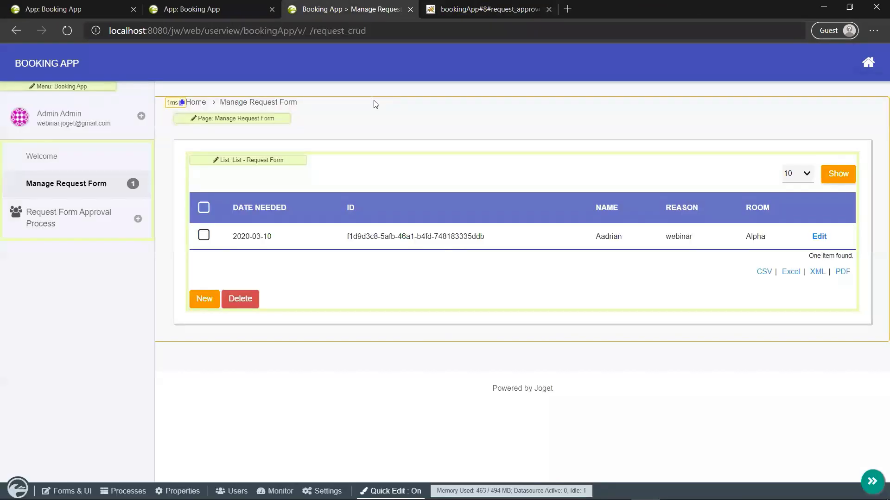
click(71, 35)
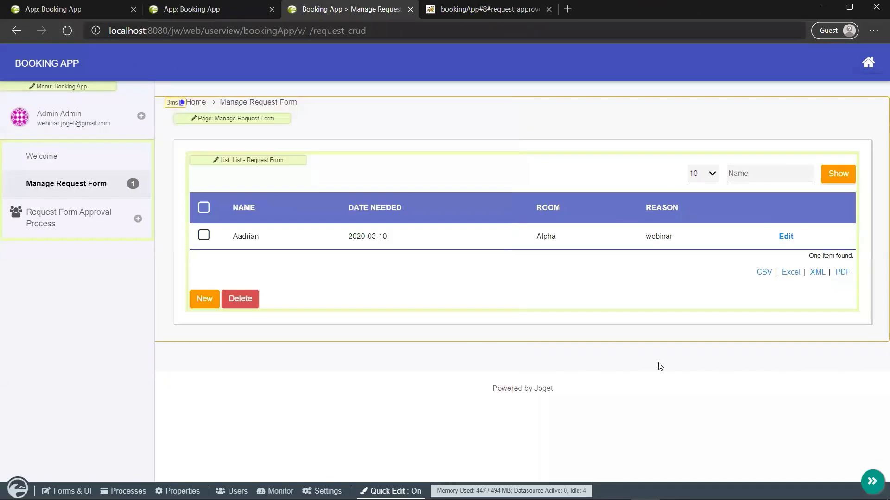
click(871, 482)
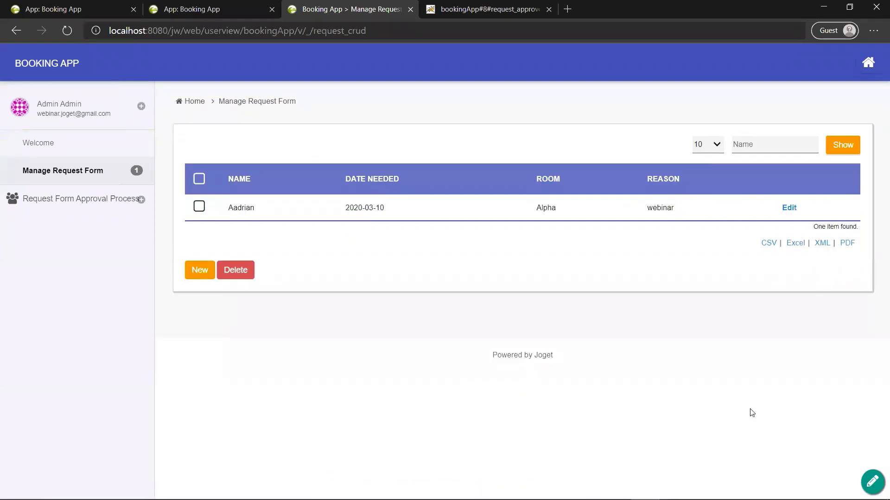
Step: Append a surname to the request's Name field and save the record
click(788, 209)
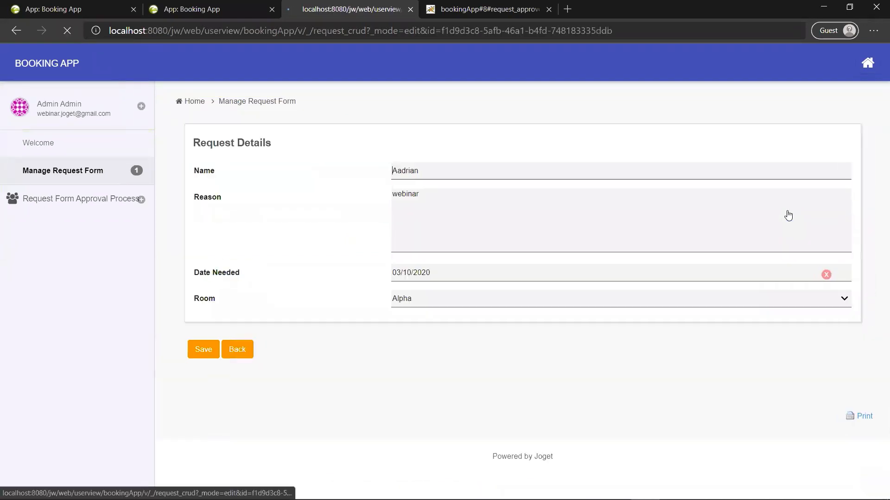
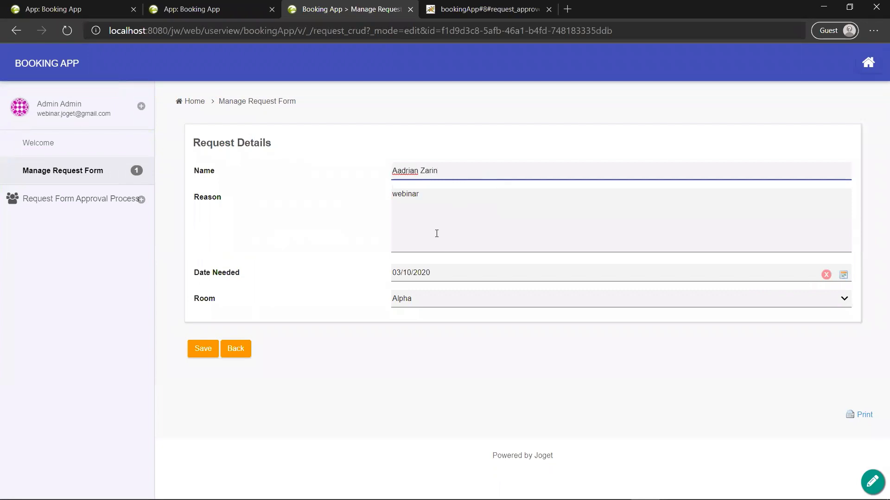
click(200, 349)
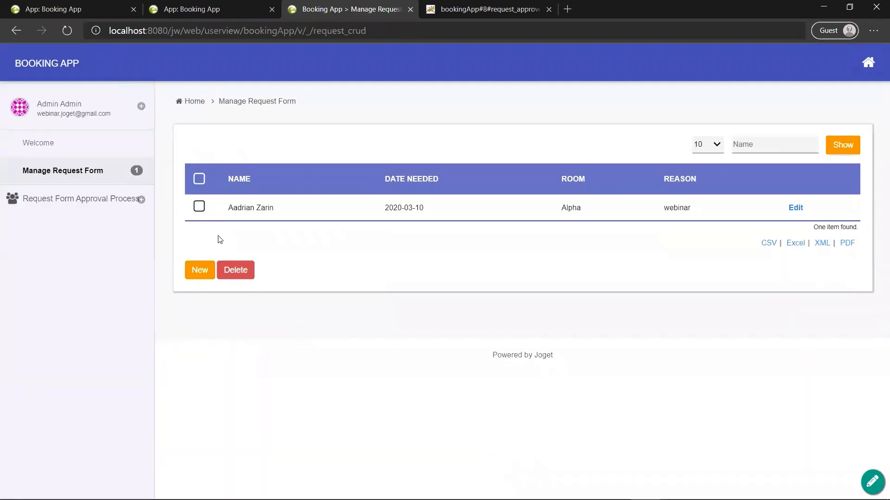
Step: Delete the request record, leaving the list empty
click(199, 207)
click(233, 268)
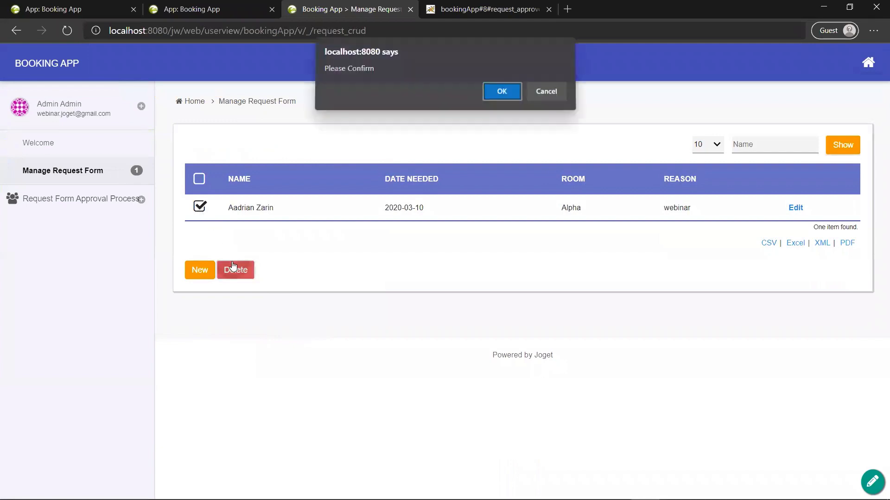
click(489, 95)
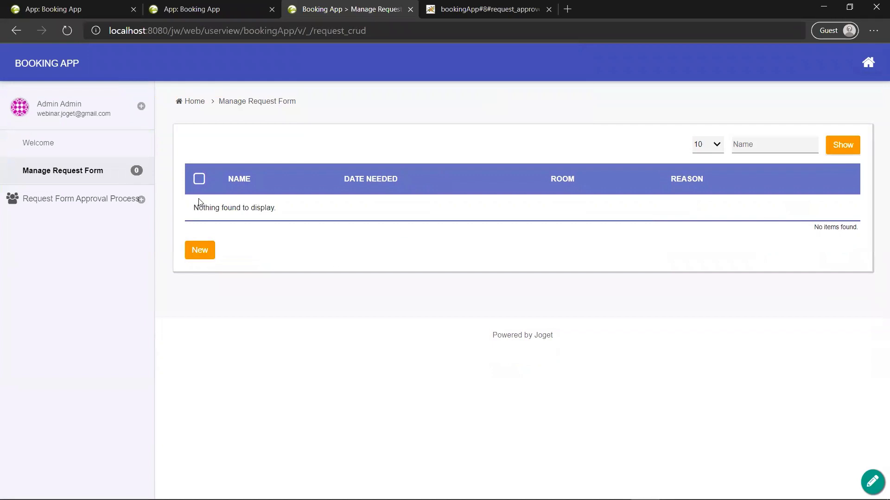
Step: Expand the approval process section and go to the Submit Request Form page
click(83, 198)
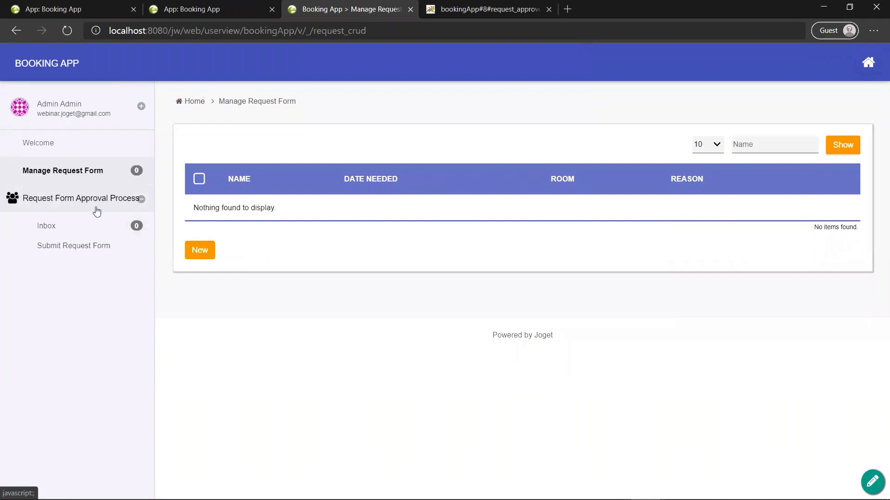
click(69, 229)
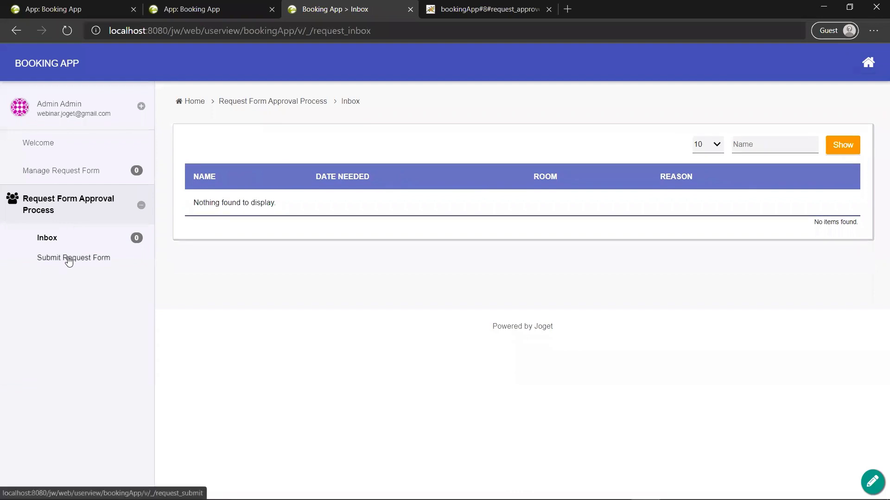
click(68, 260)
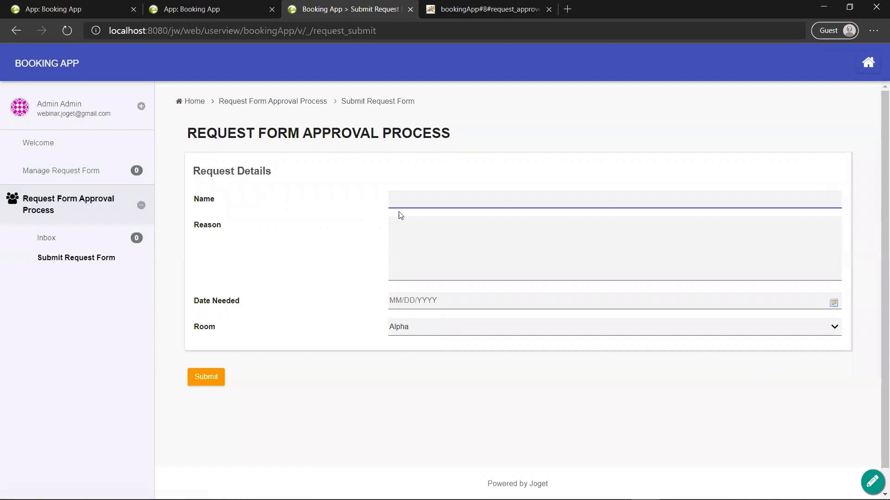
Step: Submit a request with the requester's name, reason 'Webinar Process', date 03/10/2020 and room Beta
text(Aadrian)
key(Tab)
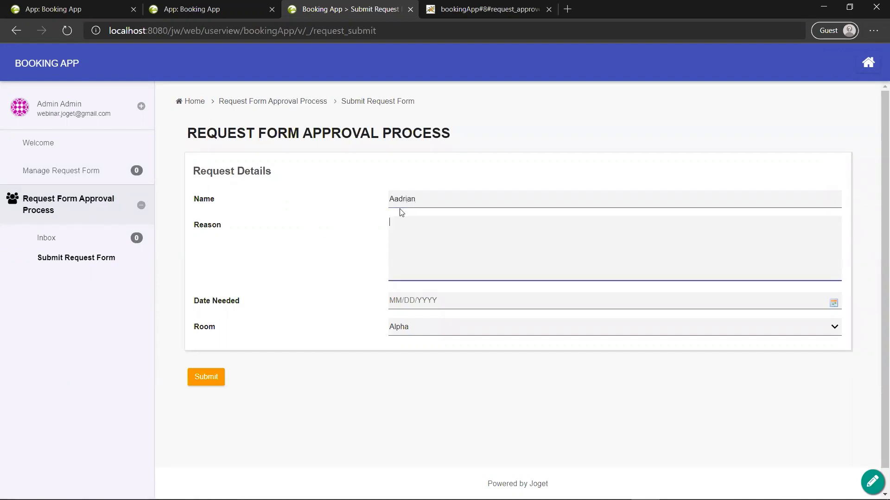
text(Webinar Process)
click(419, 299)
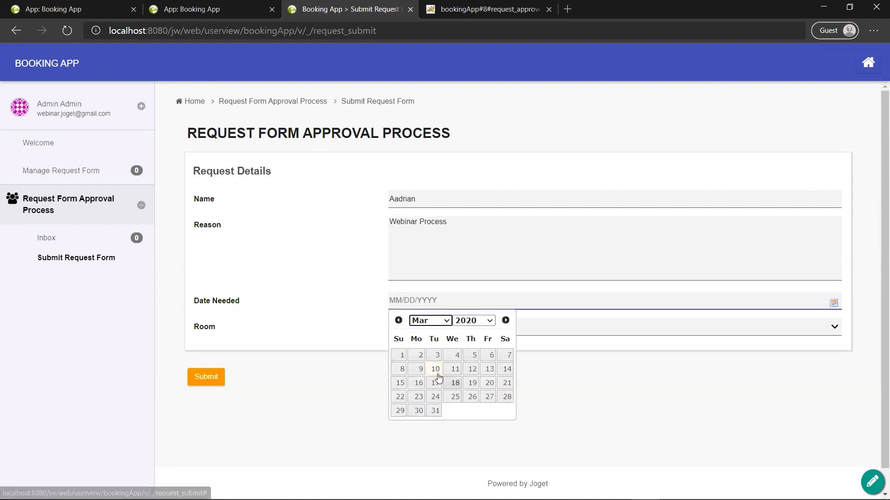
click(435, 369)
click(424, 330)
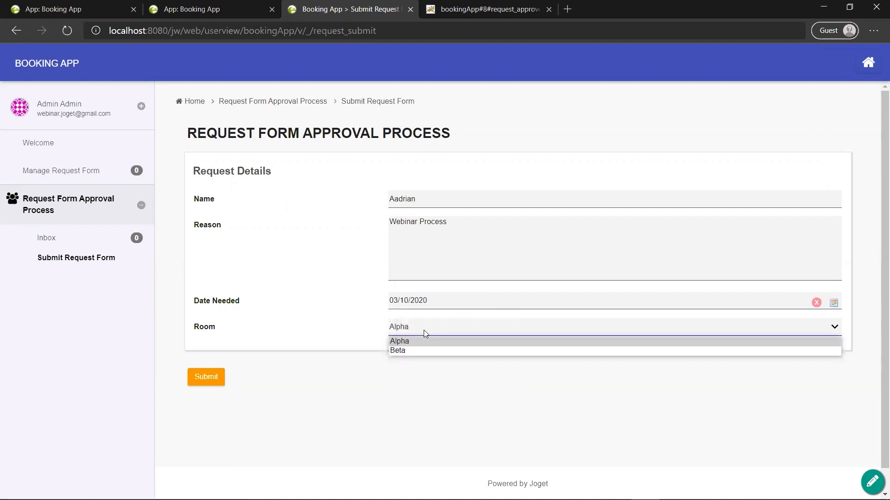
click(411, 351)
click(206, 378)
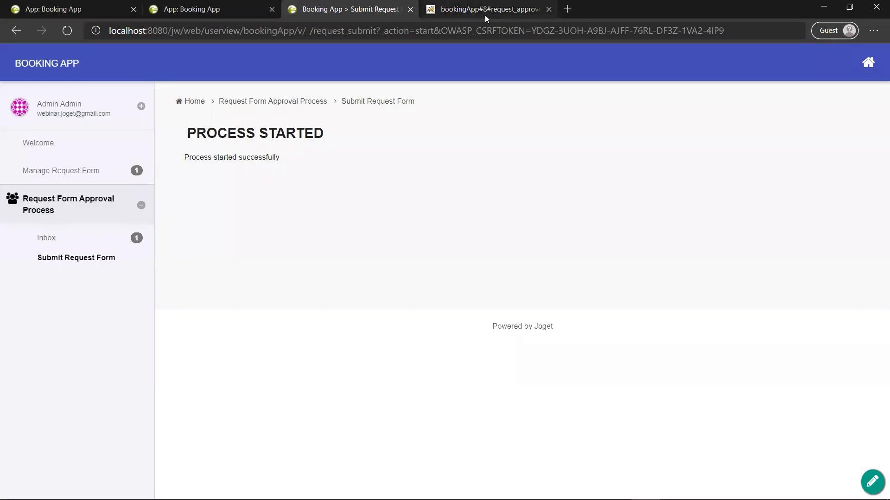
Step: Glance at the approver process diagram, then open the Inbox showing the pending Beta request
click(483, 13)
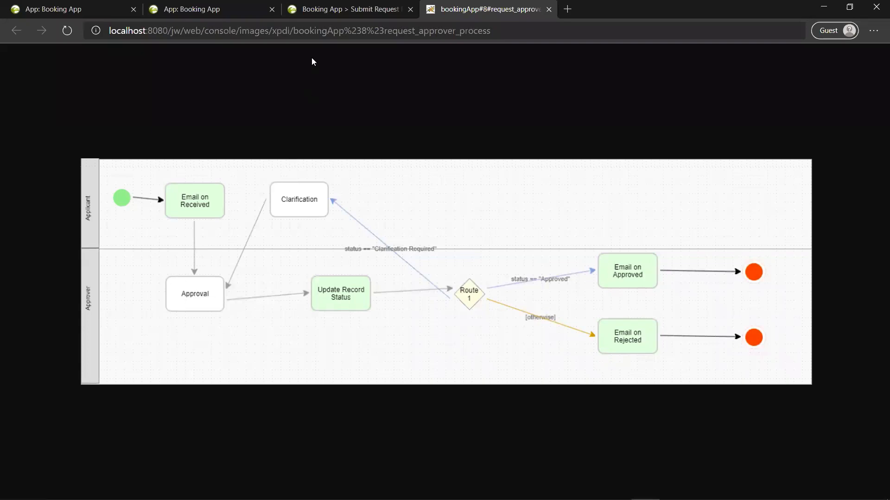
click(319, 10)
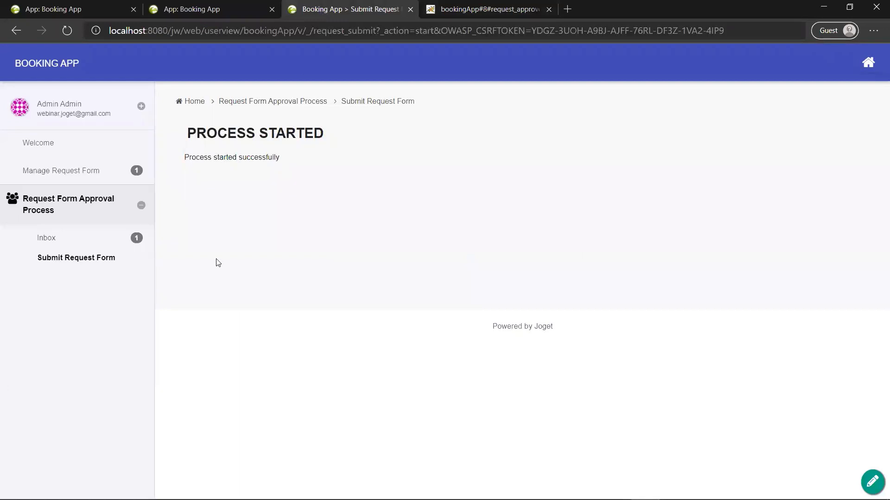
click(53, 241)
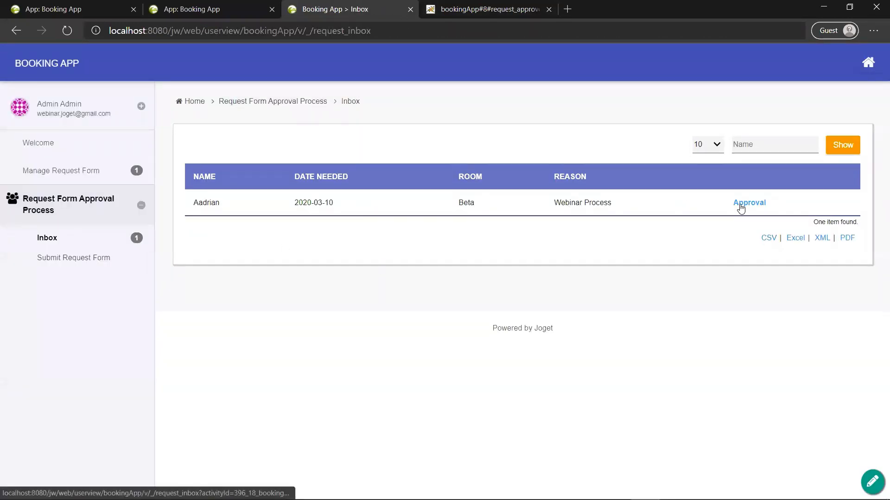
Step: Open the Approval task, set Status to Approved and enter the remark 'APproved!'
click(741, 207)
scroll(560, 260, down, 2)
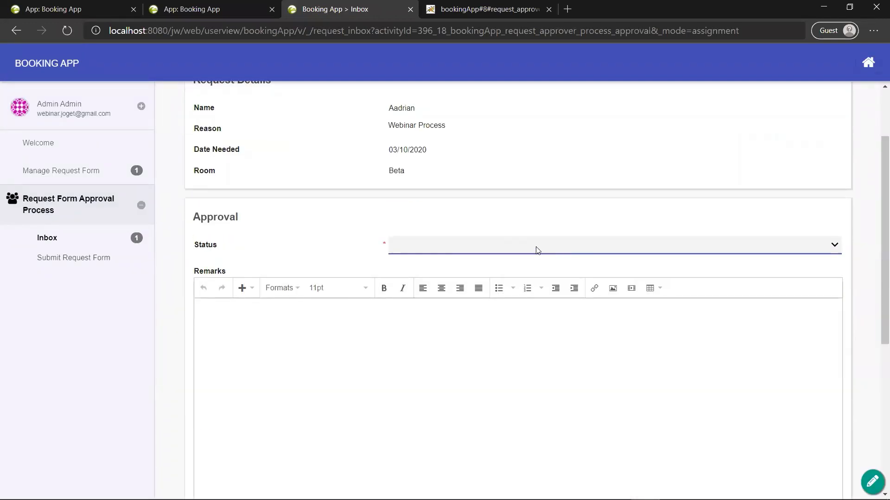
click(537, 250)
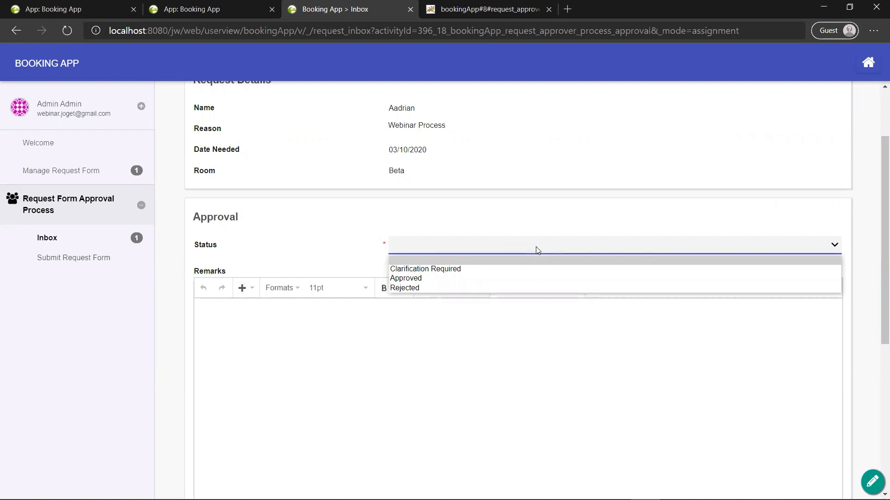
click(486, 9)
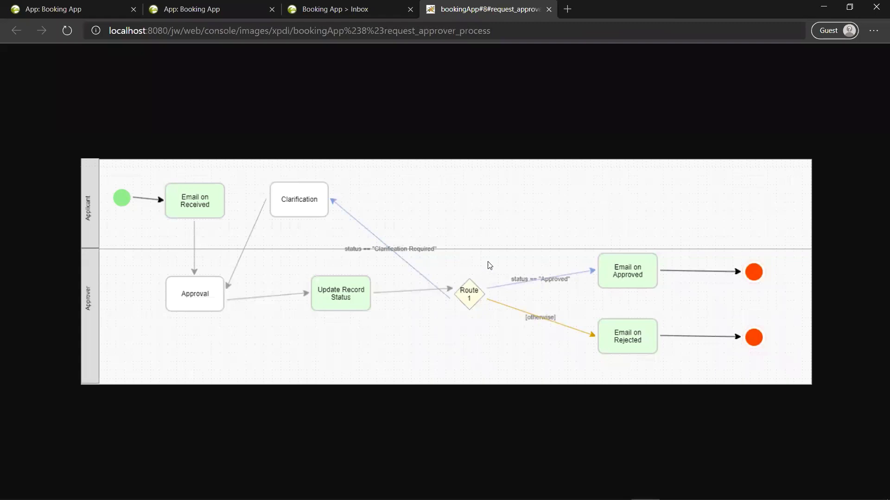
click(350, 8)
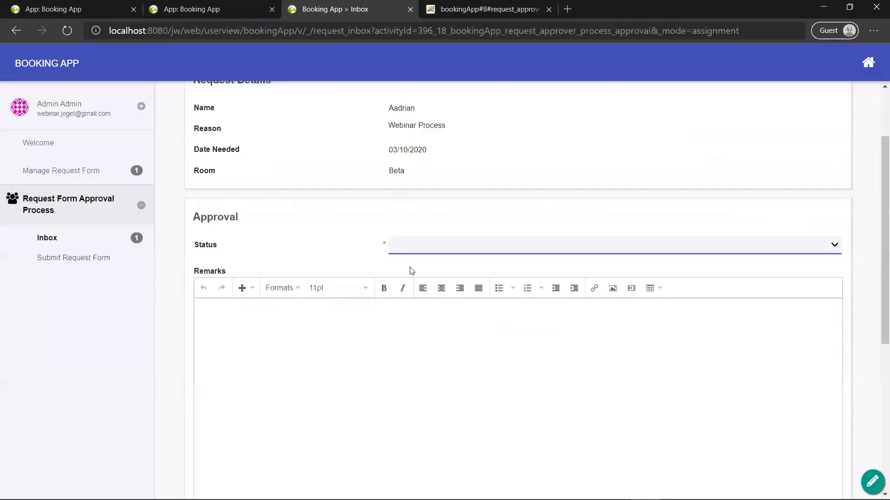
click(400, 244)
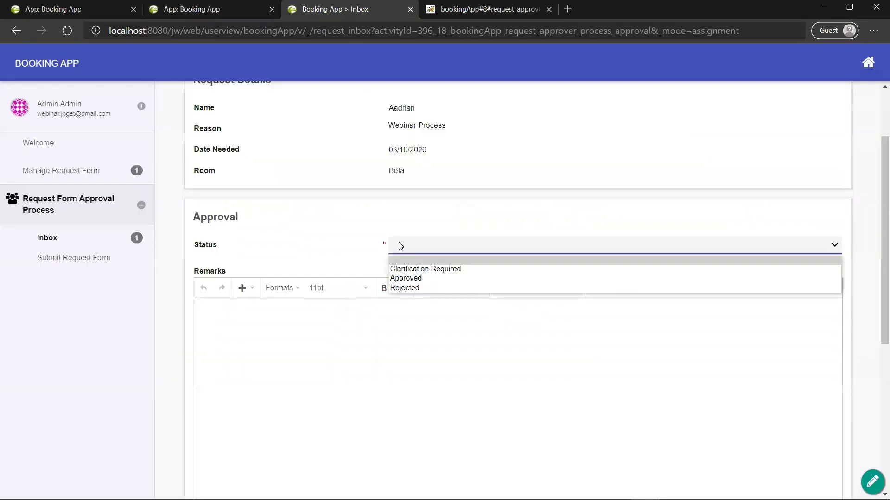
click(401, 278)
click(339, 364)
text(APproved!)
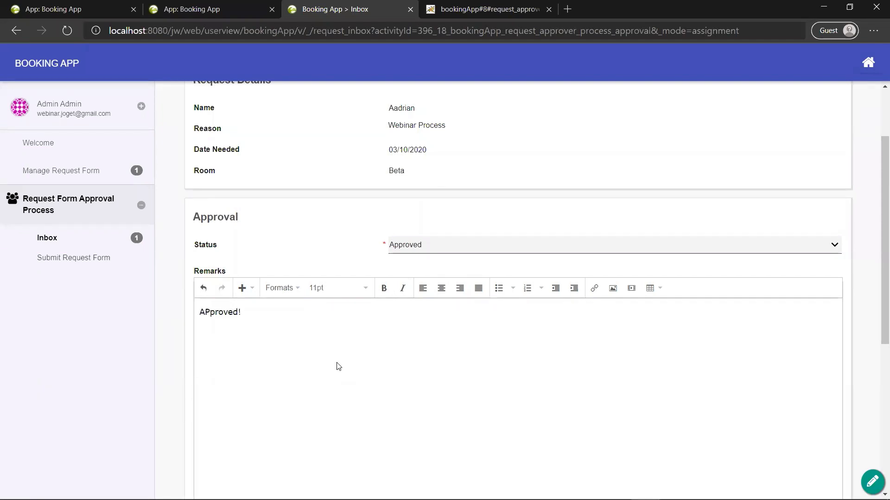
scroll(337, 366, down, 4)
Step: Complete the approval task, then return to the Booking App design console
click(273, 446)
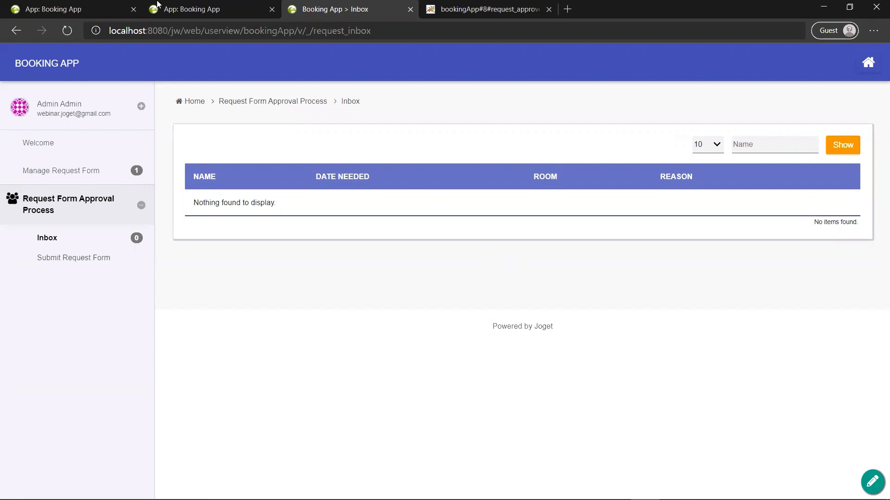
click(175, 5)
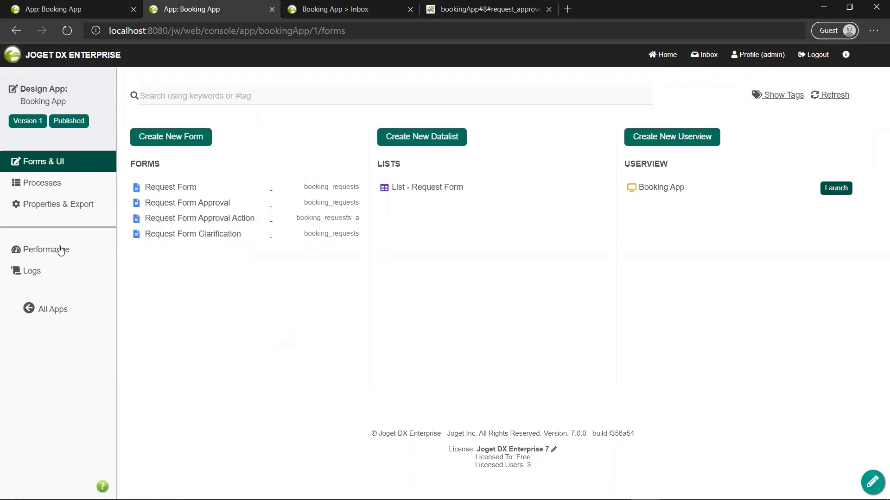
Step: Create and confirm a new version 2 of the Booking App via App Configuration Management
click(28, 121)
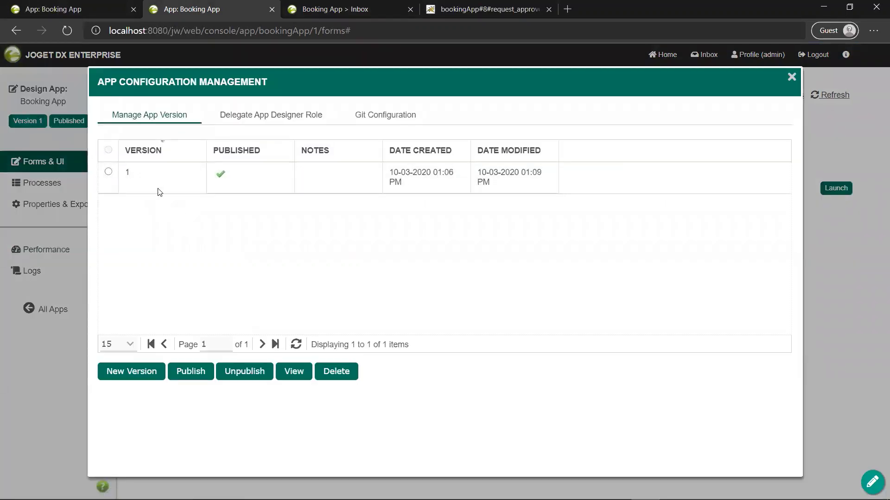
click(146, 381)
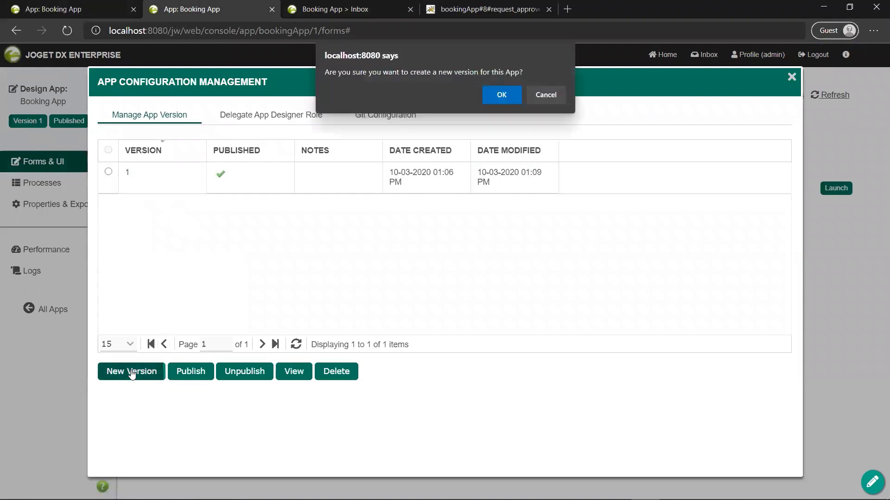
click(494, 89)
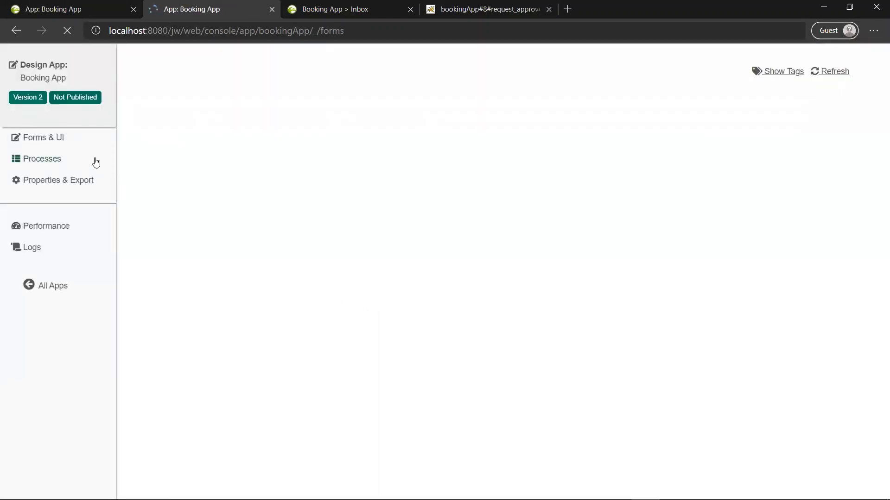
Step: Open the version list showing Booking App version 1 published and version 2 unpublished
click(41, 126)
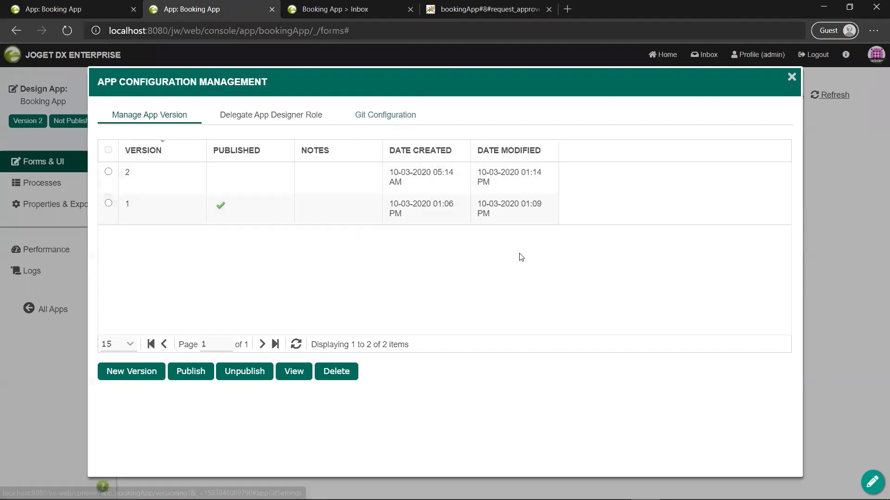
key(alt+Tab)
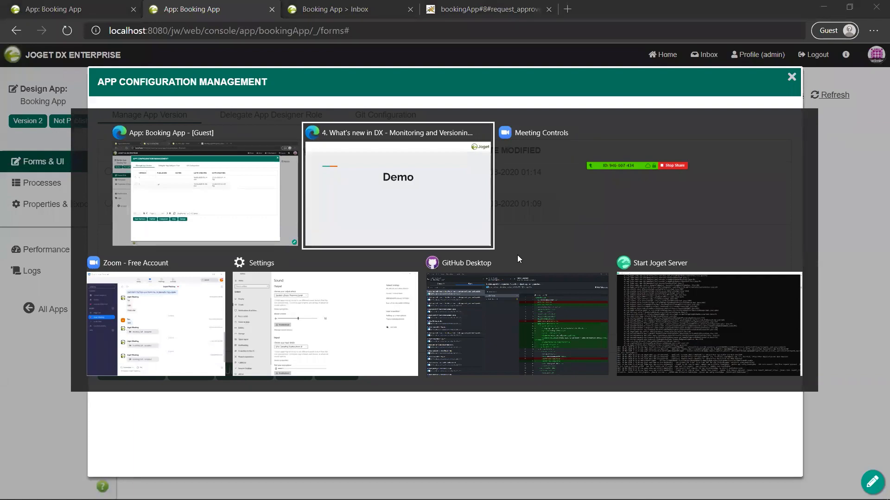
key(alt+Tab)
key(alt+Tab)
key(alt+Tab)
key(alt+Tab)
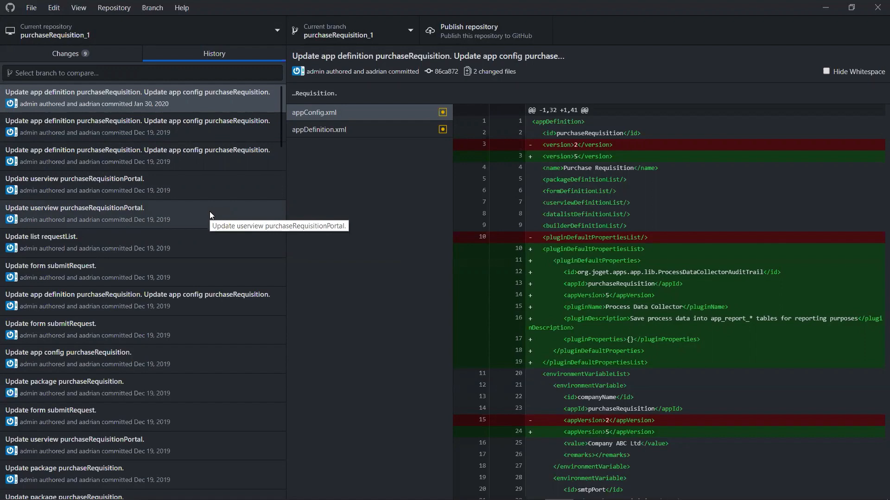
click(111, 55)
key(alt+Tab)
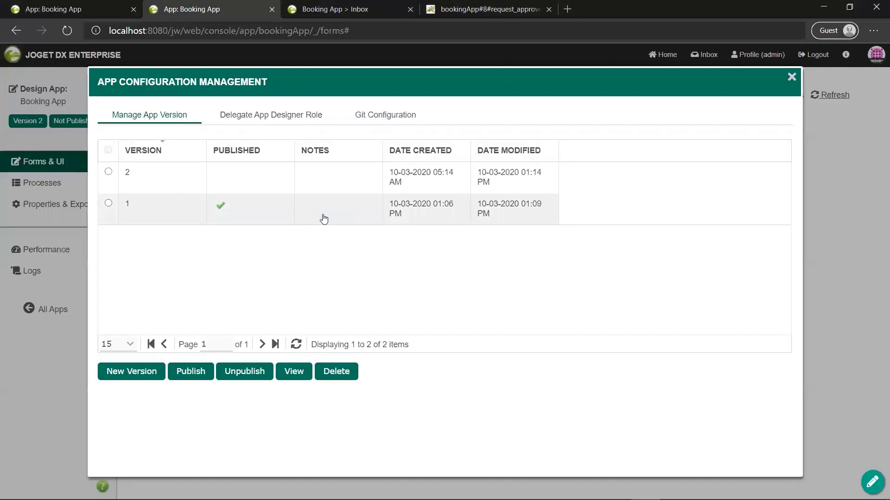
click(366, 118)
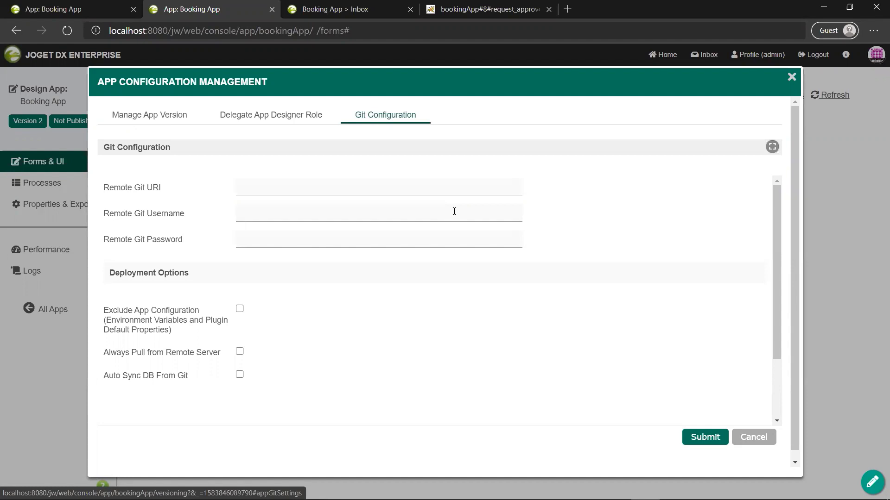
click(168, 117)
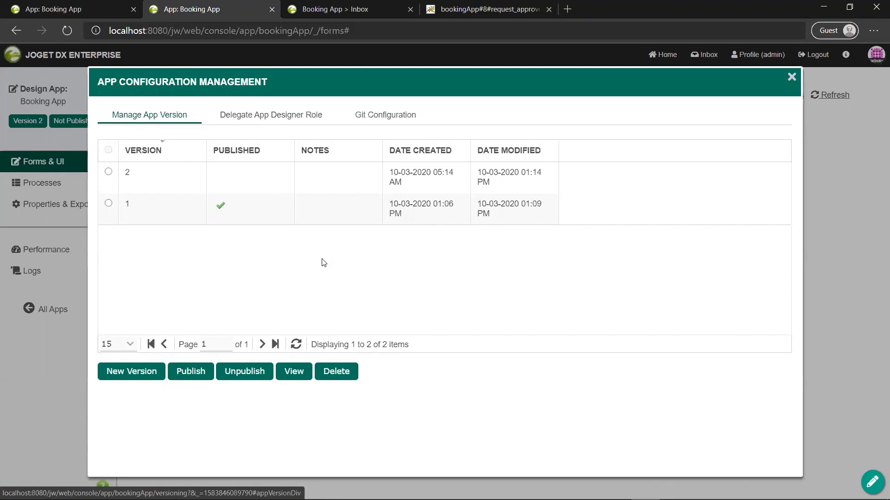
Step: View the Git Configuration tab, then close App Configuration Management
click(395, 123)
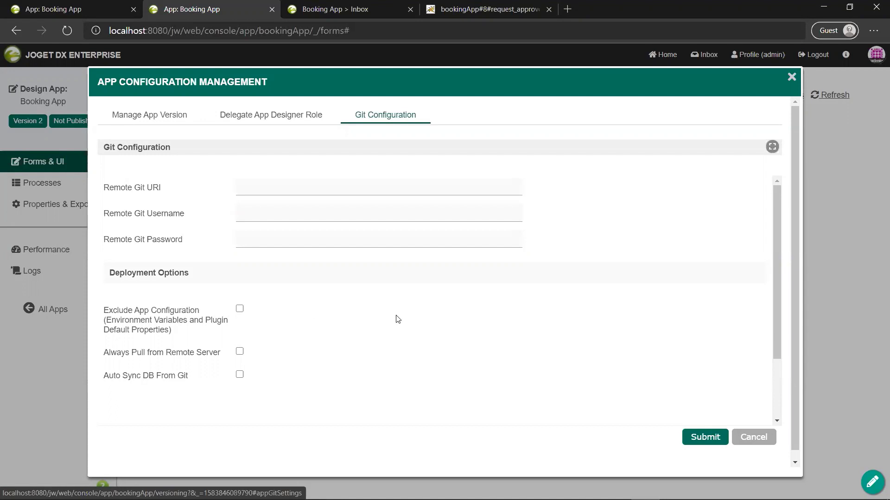
click(792, 77)
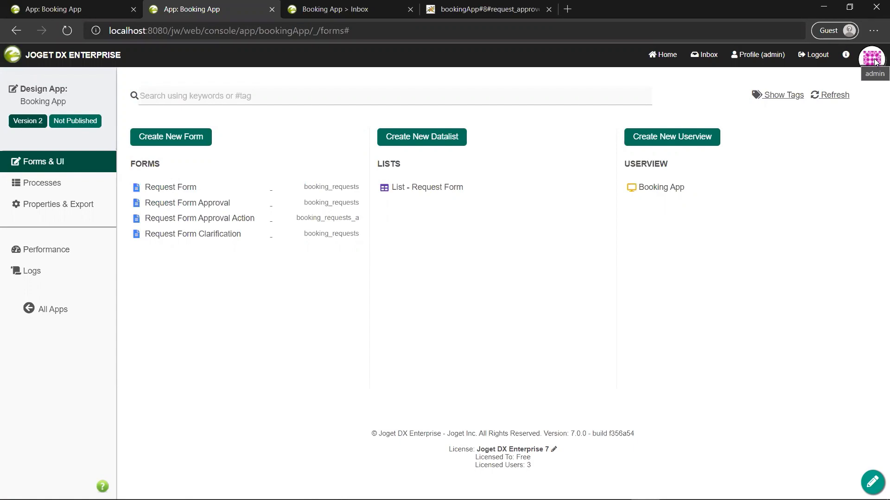
click(252, 190)
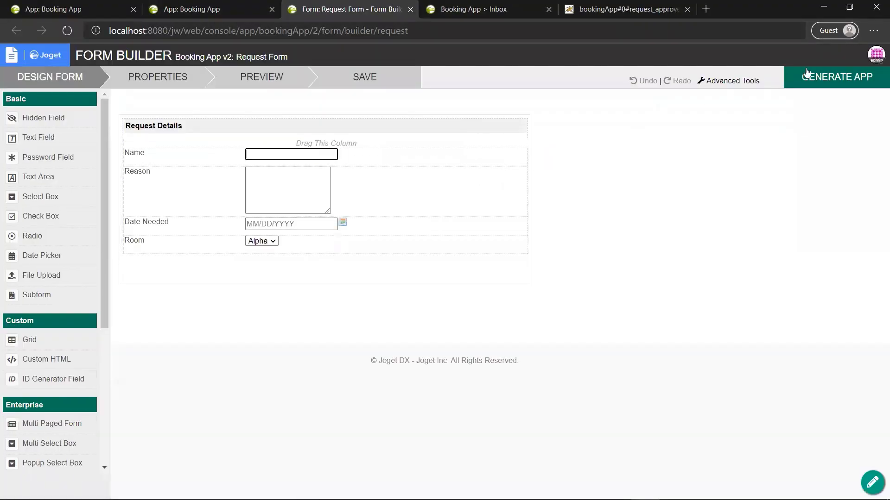
click(410, 10)
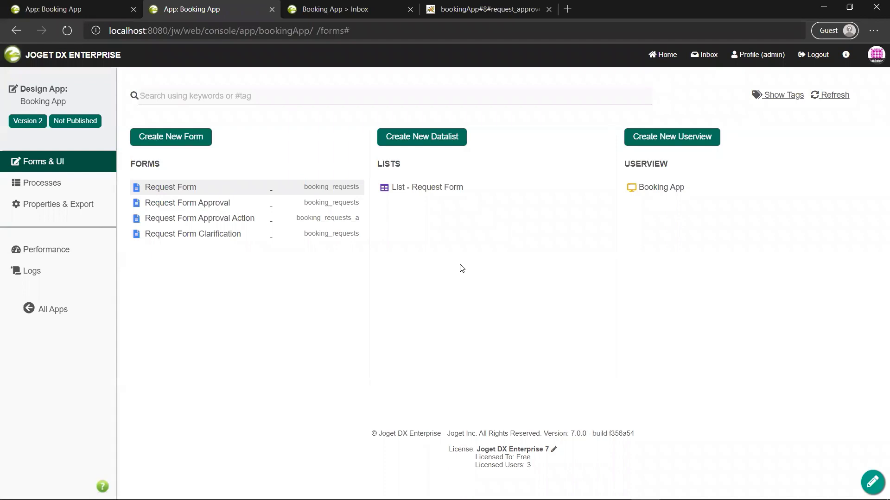
Step: Show item tags and the Request Form's tag choices, then go to All Apps
click(782, 95)
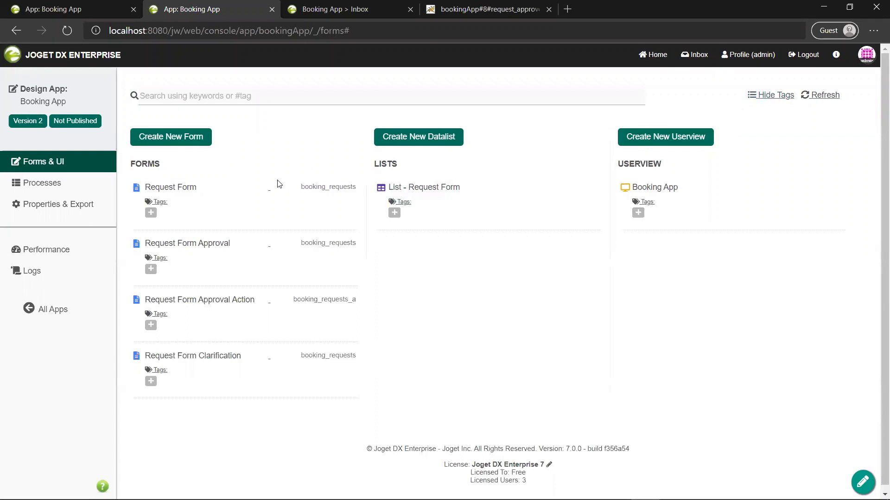
click(150, 213)
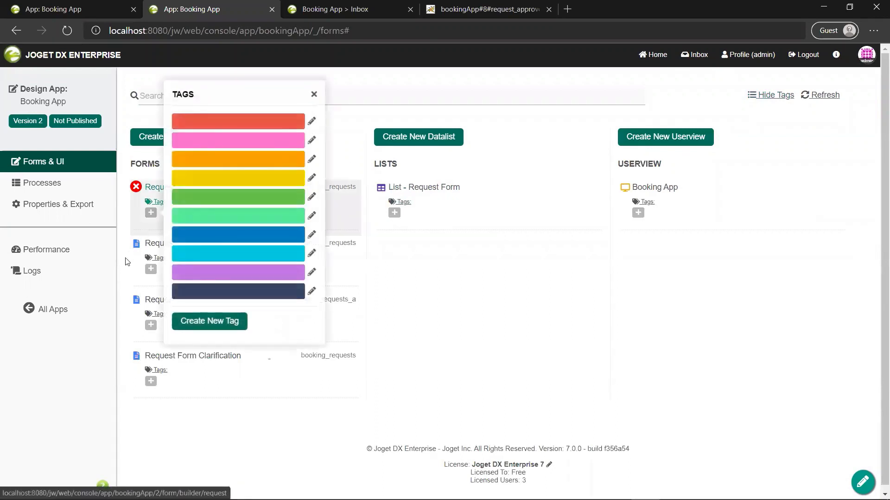
click(54, 309)
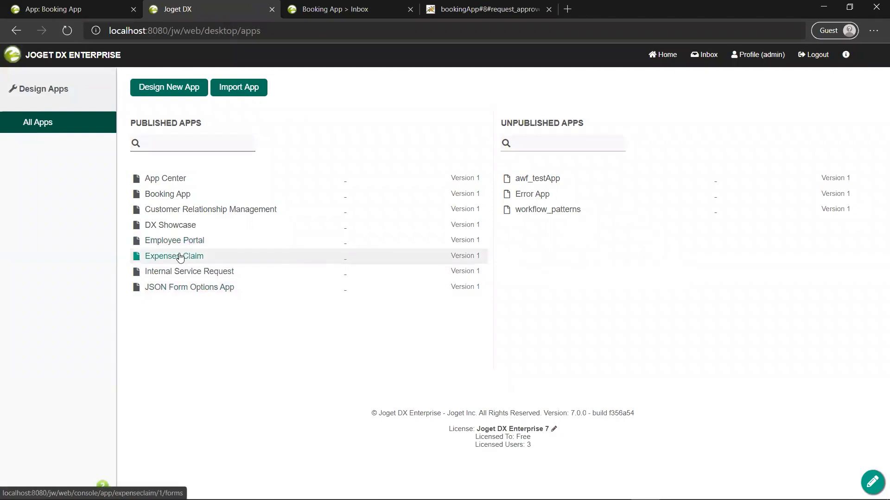
Step: In Expenses Claim, filter forms and lists by the tags #request, then #approval
click(181, 258)
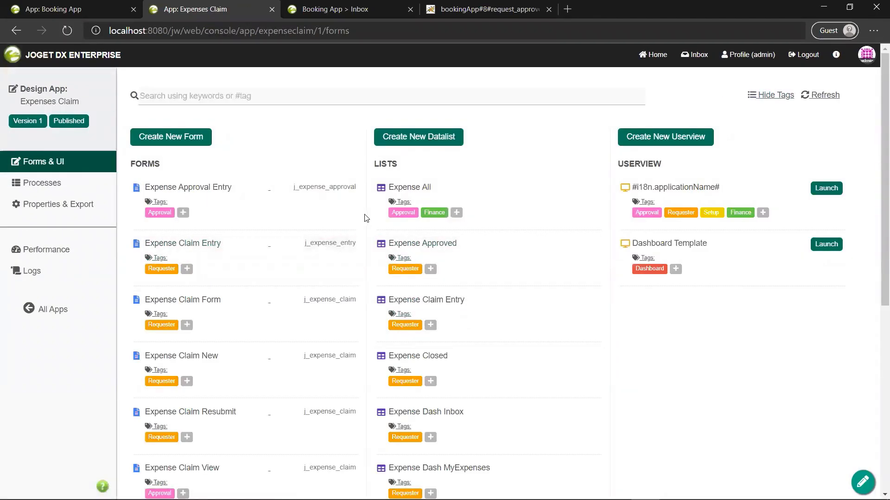
click(281, 95)
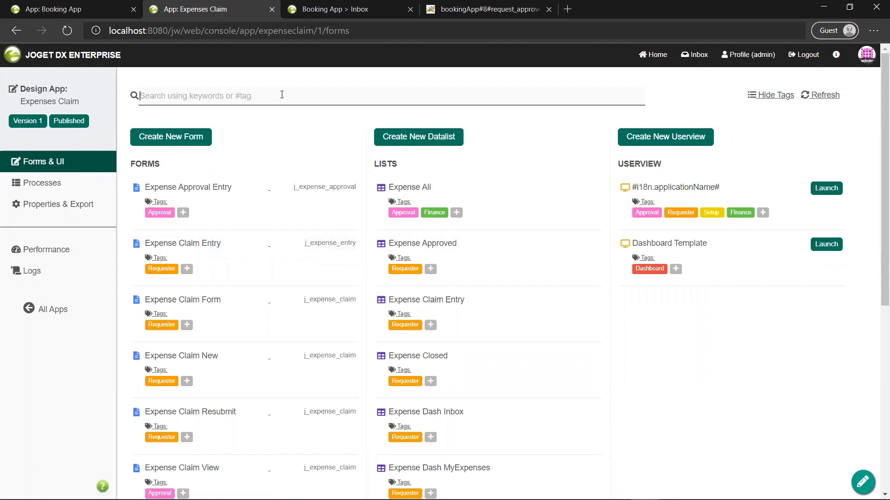
text(#request)
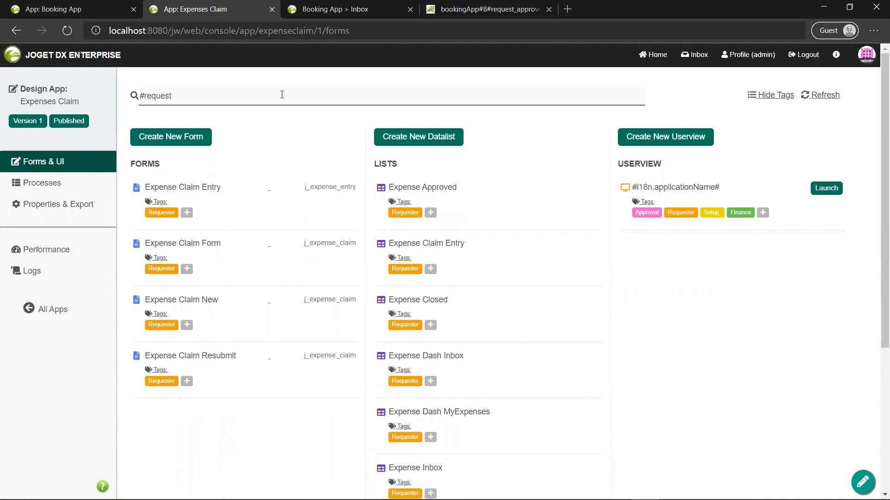
key(ctrl+a)
text(#approval)
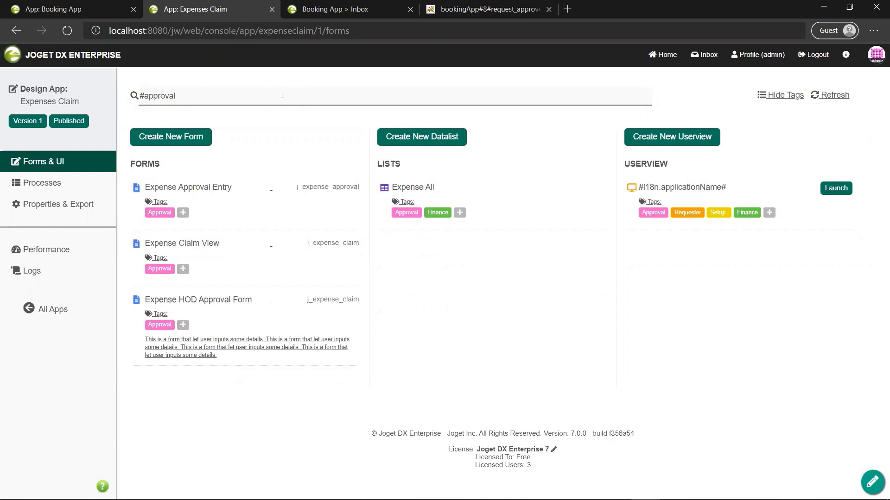
Step: Clear the tag filter and bring up the Monitor's Running Processes page
key(ctrl+a)
key(BackSpace)
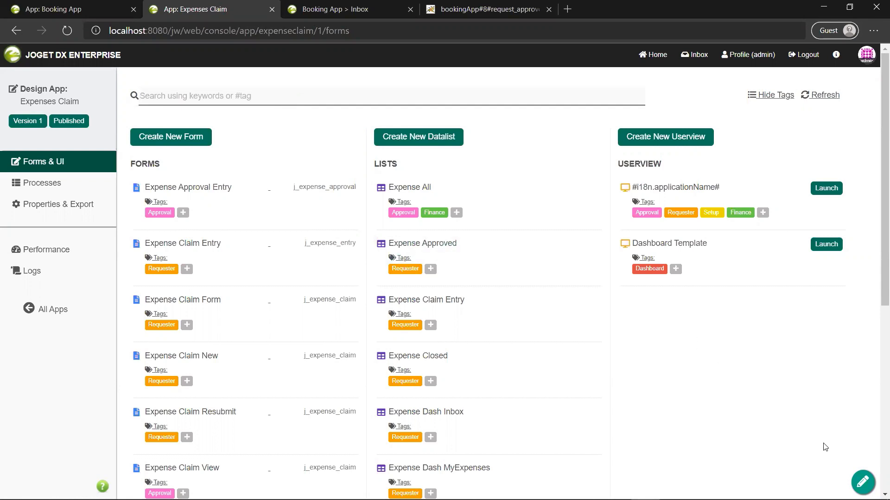
click(860, 479)
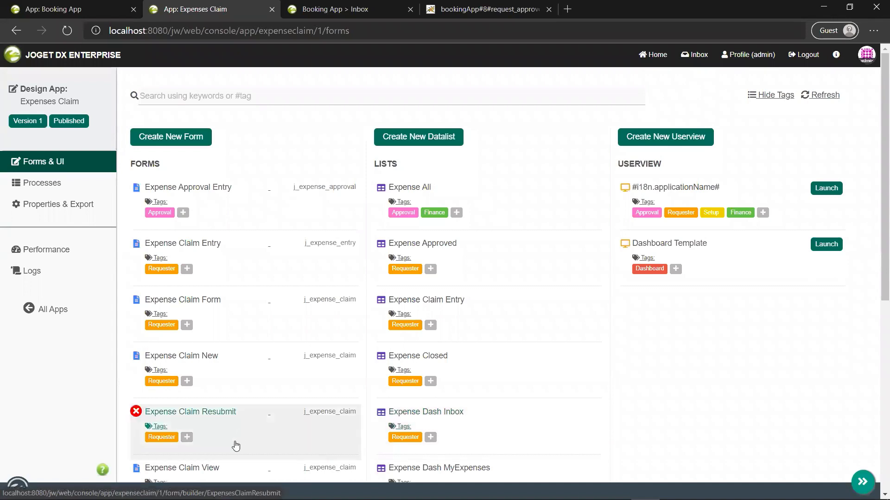
click(141, 491)
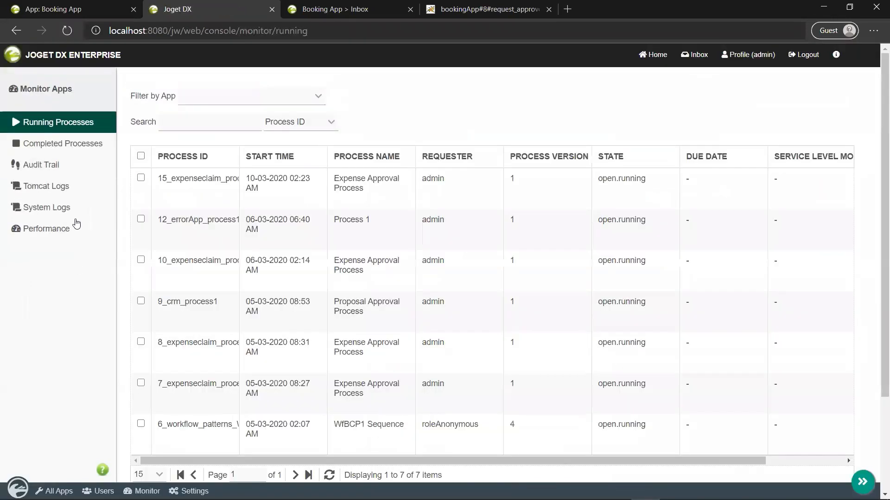
Step: Download joget.log from the Tomcat Logs list and open it in Notepad++
click(56, 190)
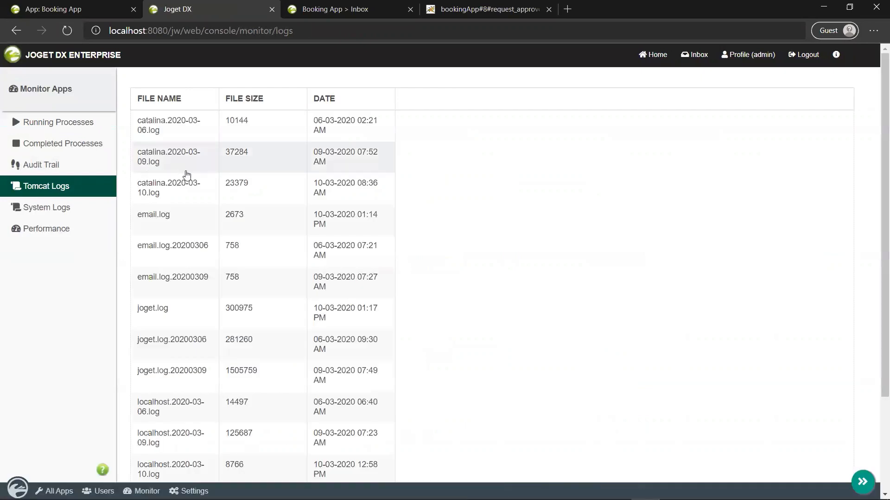
click(190, 307)
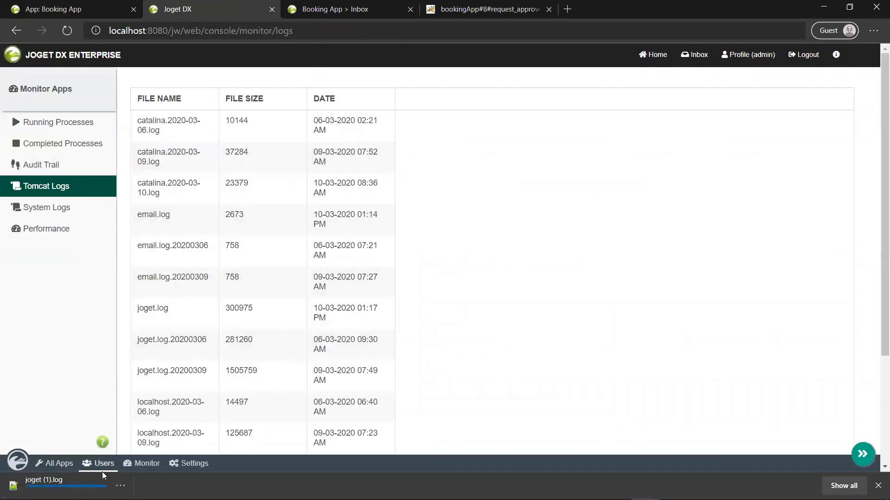
click(44, 484)
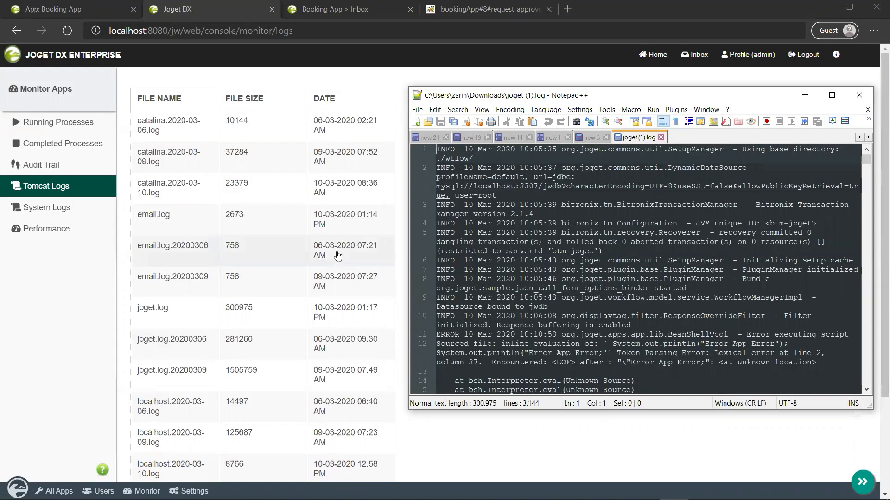
Step: After reading joget (1).log, switch to Joget DX's live System Logs page
click(60, 210)
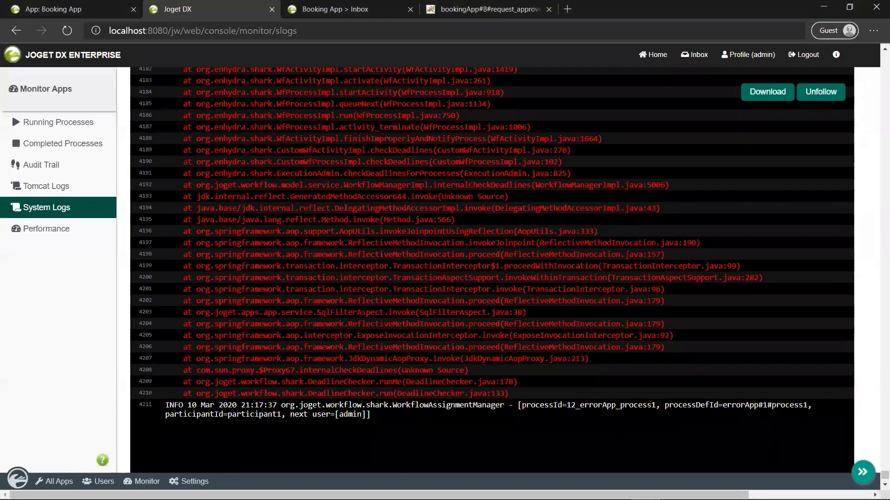
Step: Go back to the Tomcat Logs list of catalina, email, joget and localhost files
click(90, 188)
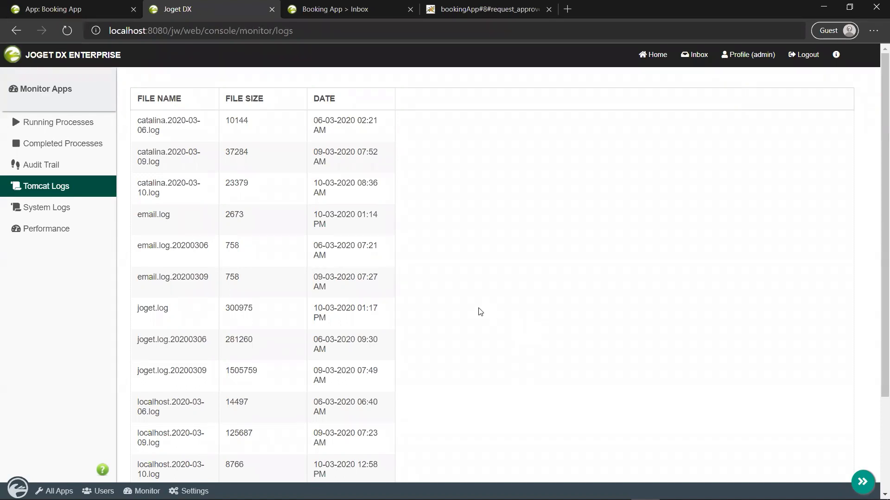
Step: Open System Logs, then toggle Unfollow and Follow so the live log auto-follows again
click(88, 209)
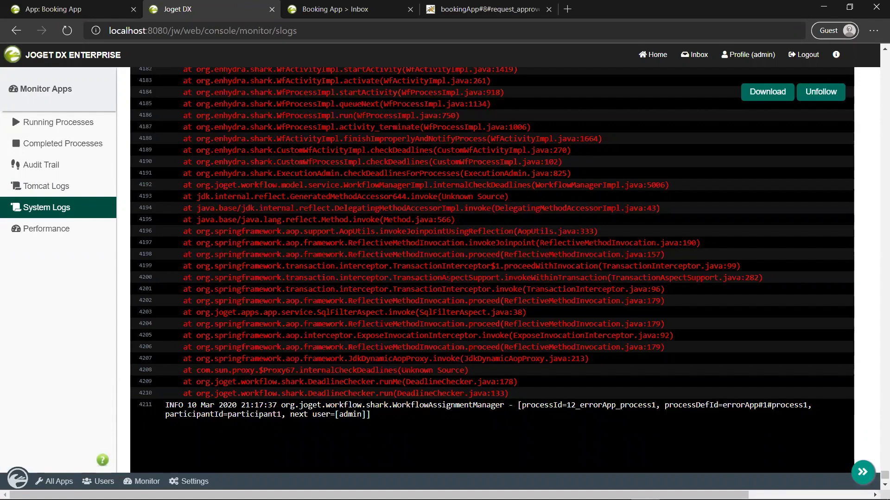
click(819, 94)
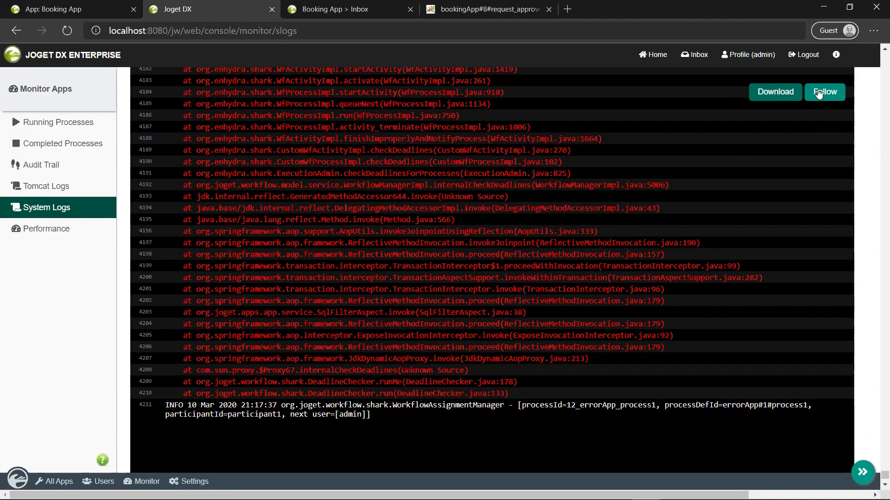
click(819, 94)
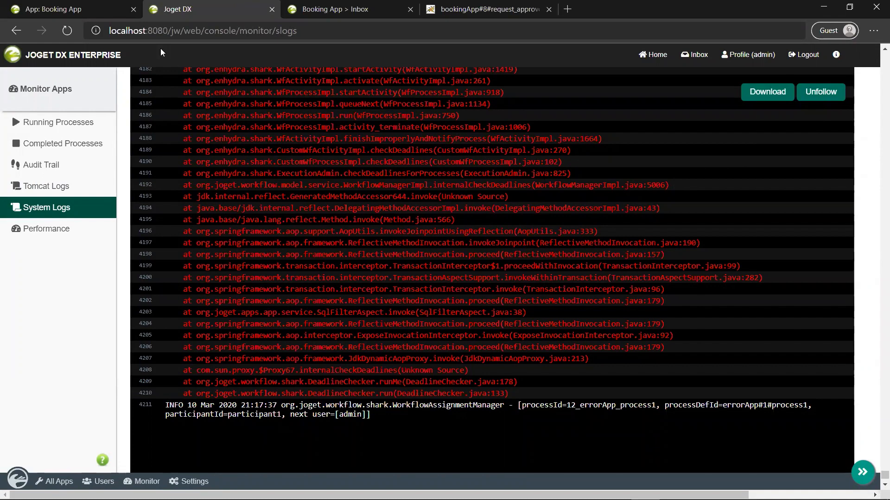
Step: View the Booking App's own Logs, then switch to the server-wide System Logs
click(78, 8)
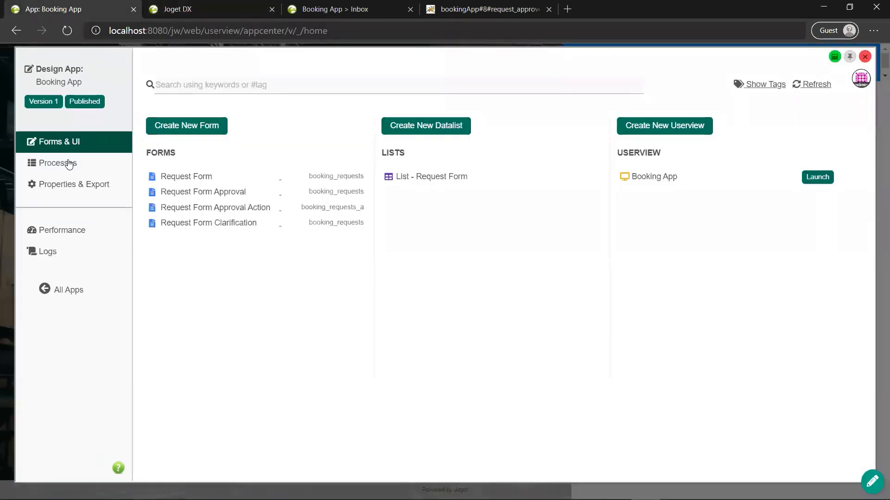
click(76, 254)
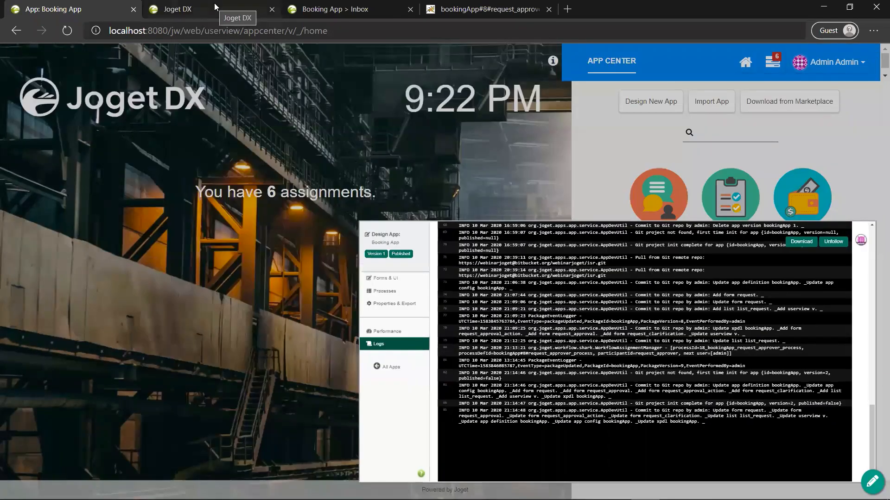
click(214, 7)
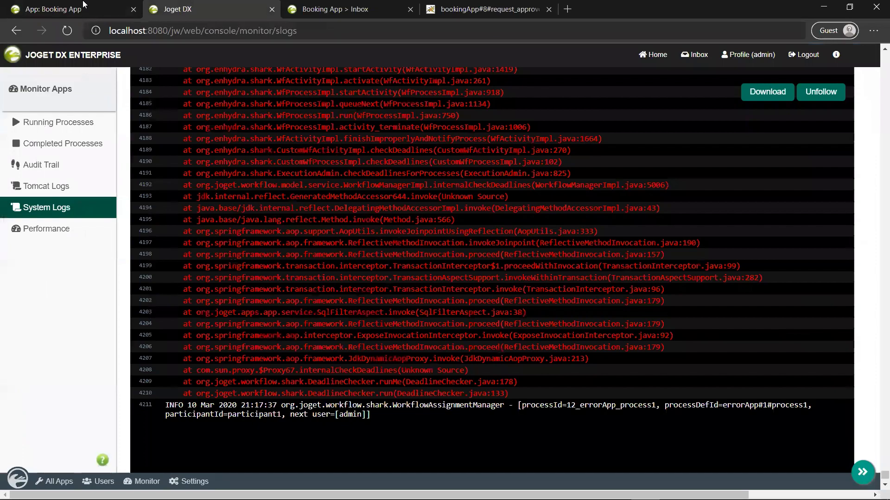
Step: Return to the Booking App's Logs, ending with the version 2 Git commit
click(83, 4)
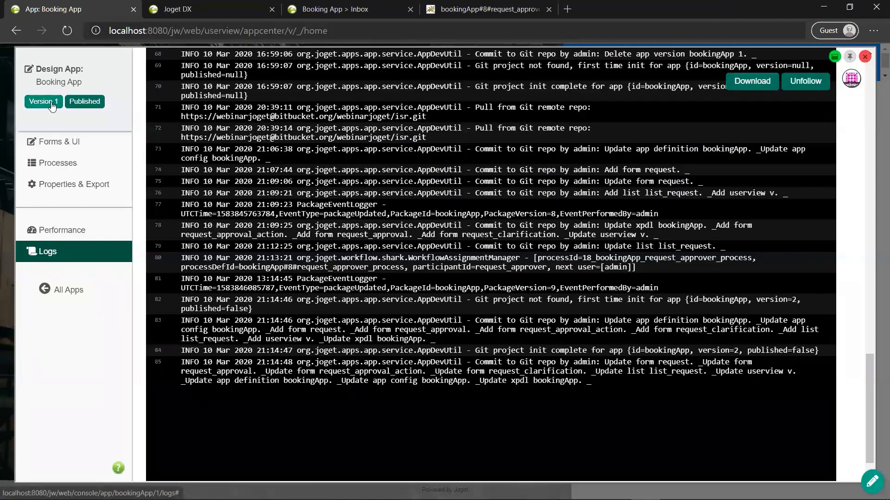
Step: Open Version 1 configuration management and show the Delegate App Designer Role tab
click(51, 104)
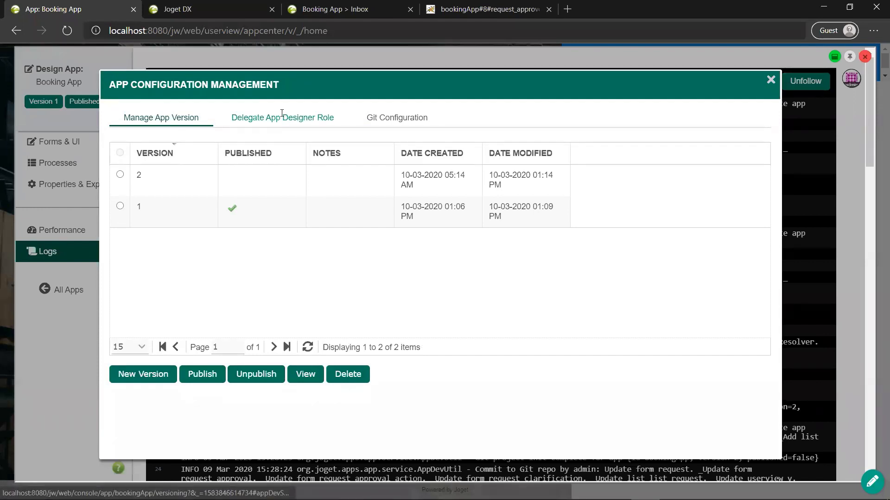
click(282, 117)
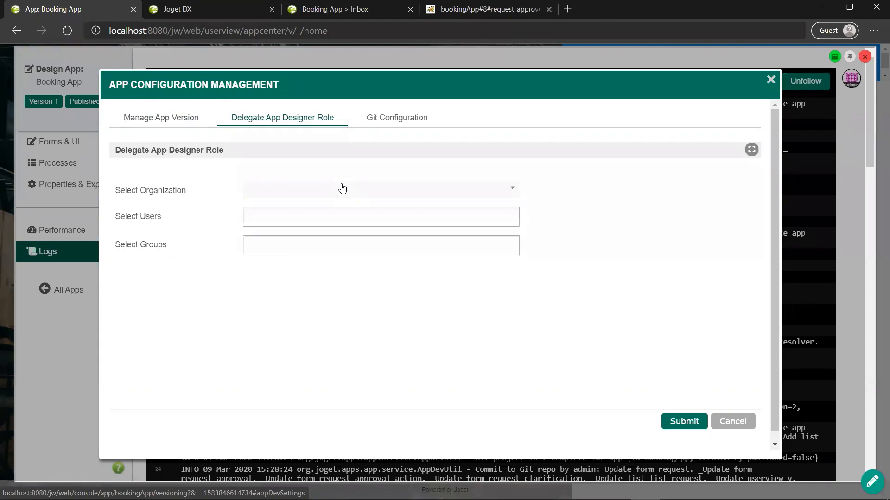
Step: Add the hrAdmin group as delegate designers, remove it again, and close the window
click(320, 241)
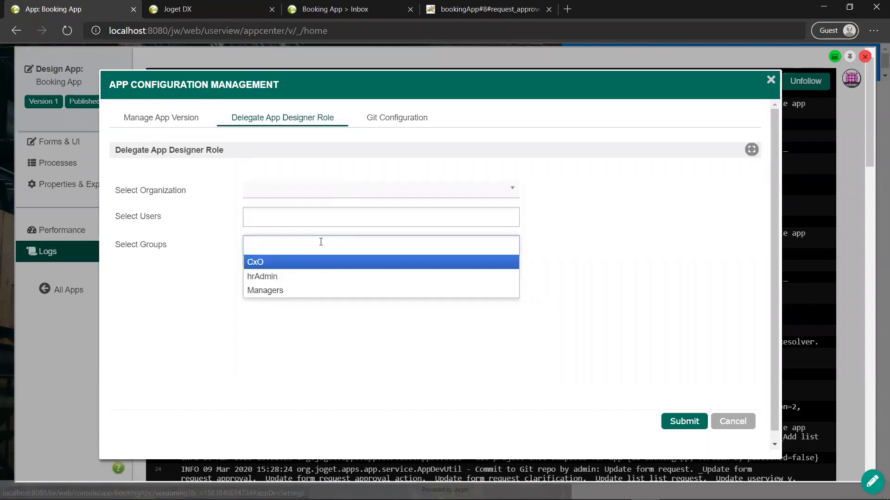
click(289, 277)
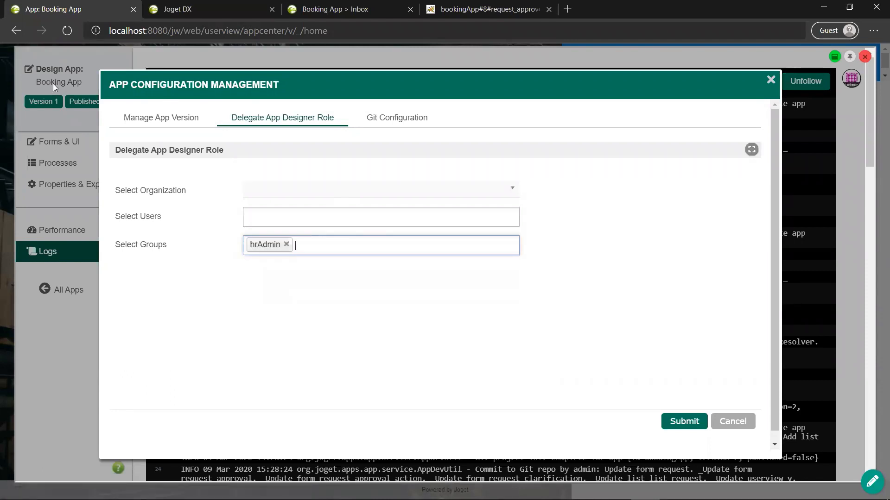
click(286, 246)
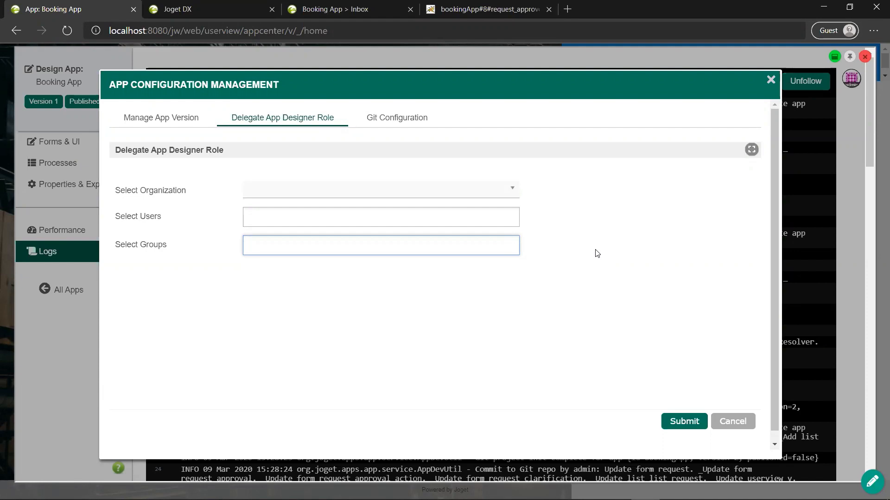
click(421, 59)
Step: Enable Quick Edit, view Submit Request Form element timings, then open the Booking App performance view
click(368, 7)
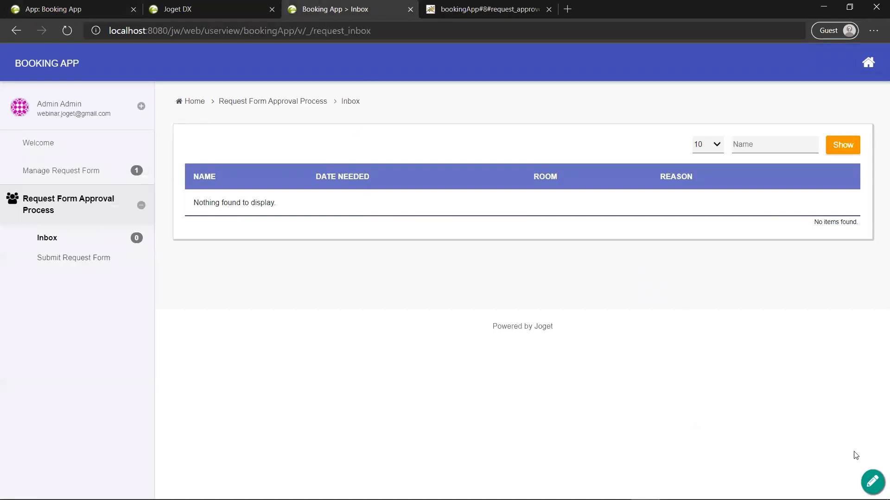
click(870, 481)
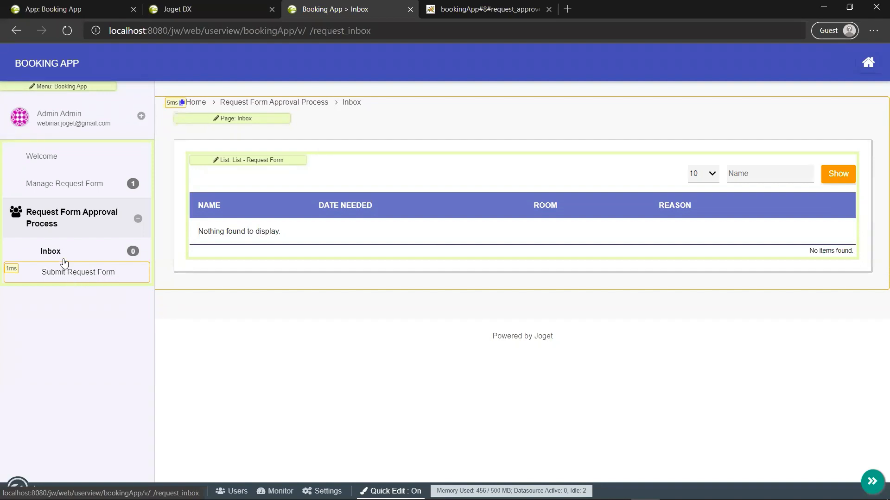
click(43, 272)
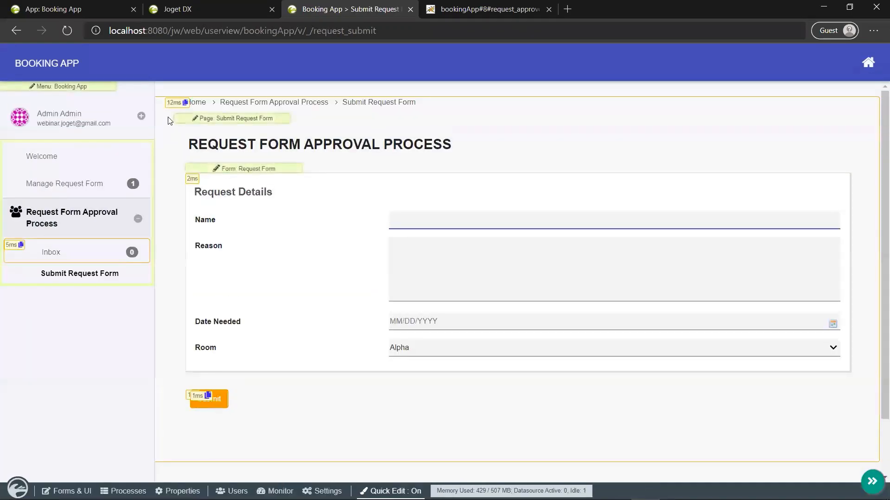
mouse_move(171, 111)
click(511, 491)
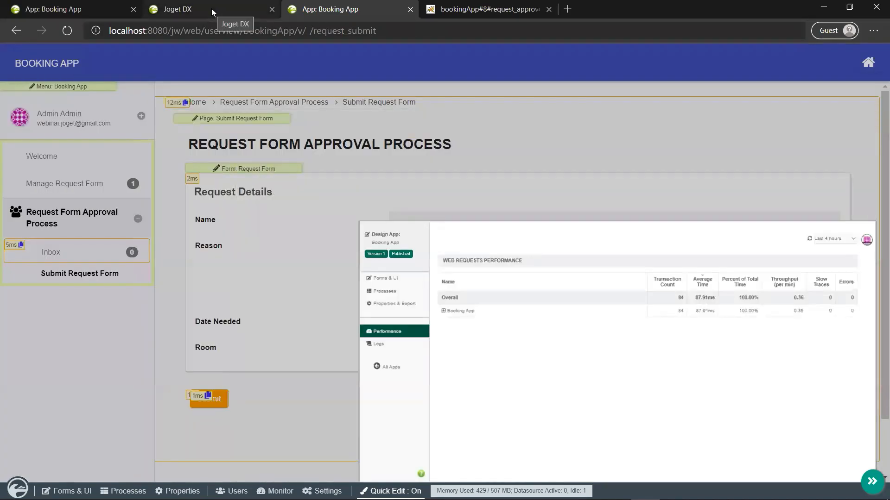
Step: Switch to the Joget DX console and open the server Performance monitor
click(211, 8)
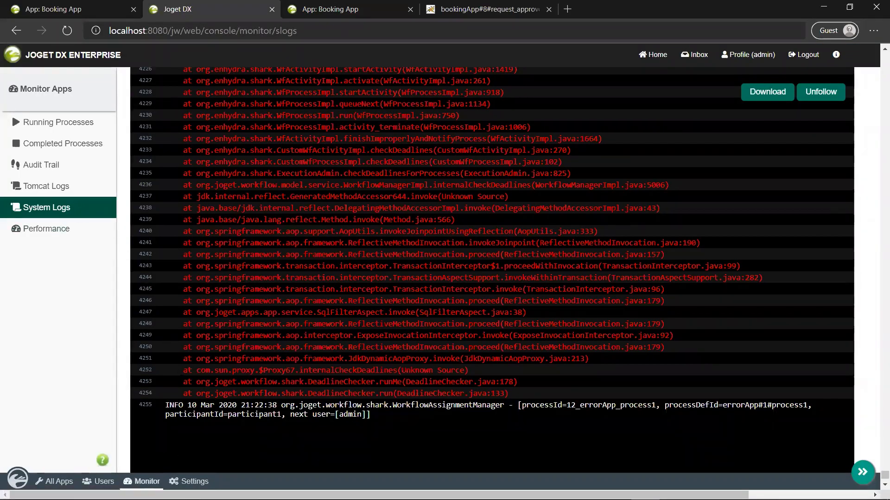
click(48, 229)
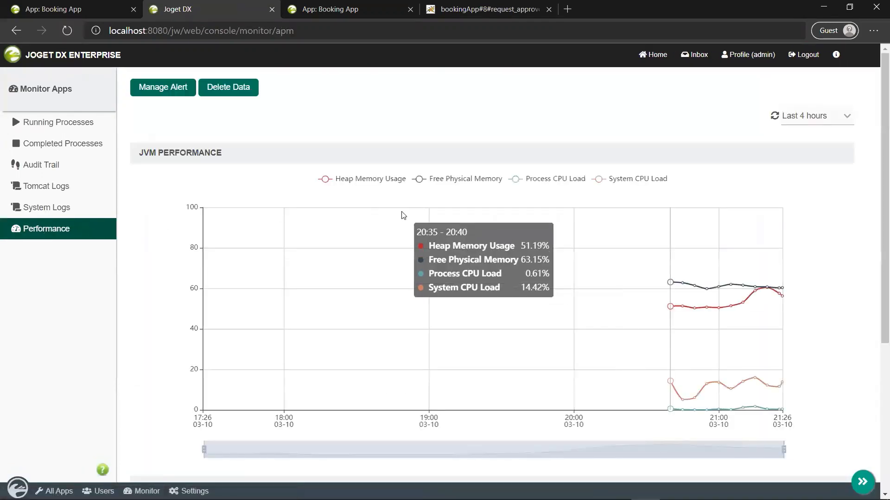
scroll(402, 215, down, 1)
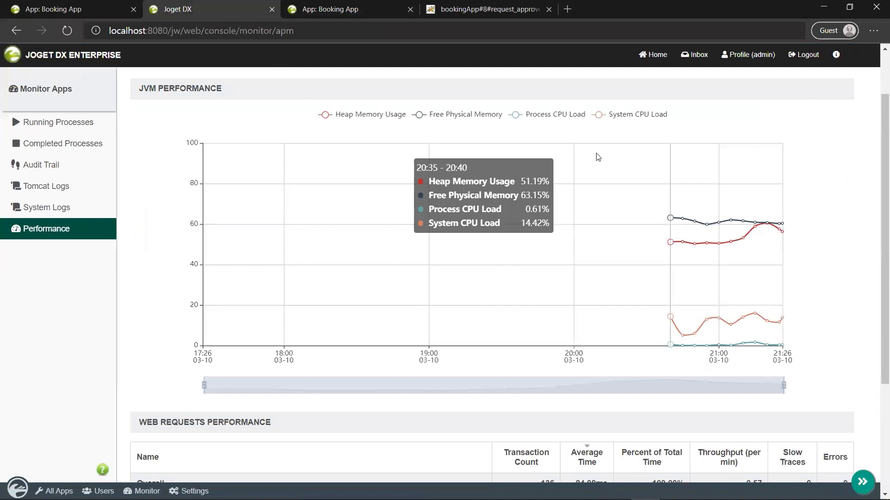
scroll(598, 160, up, 1)
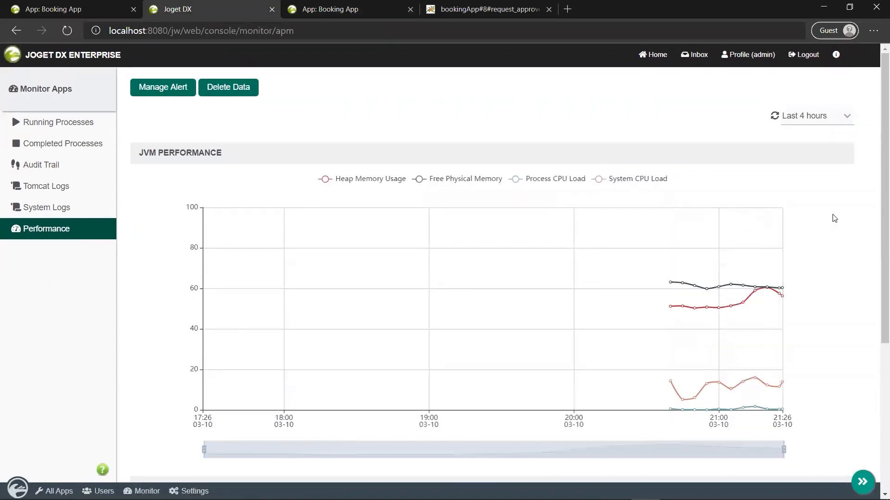
Step: Set the range to Last 7 days and scroll to Web Requests Performance
click(833, 117)
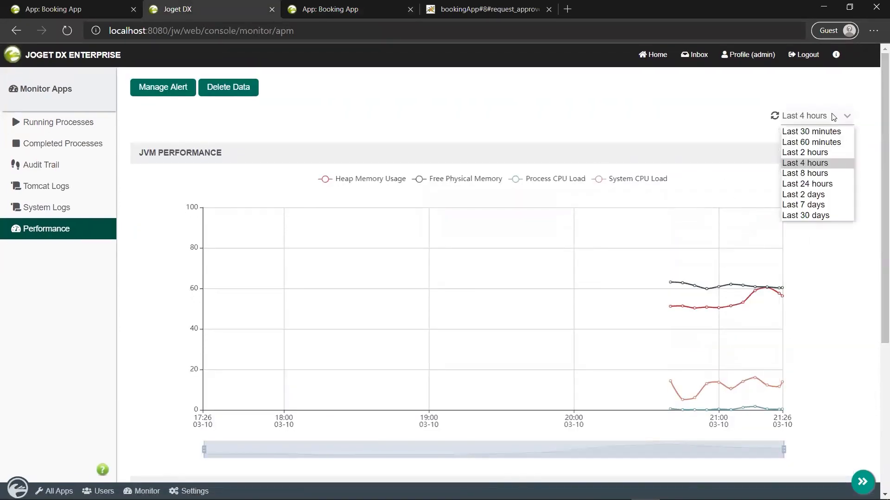
click(814, 205)
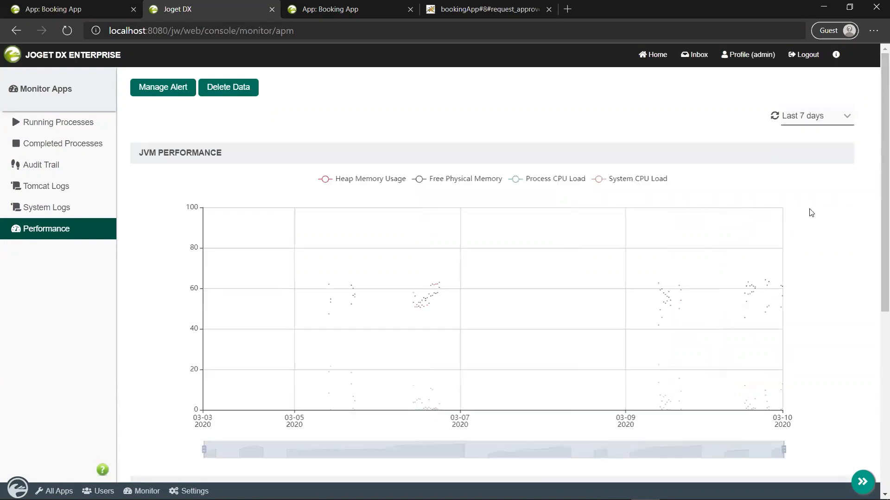
scroll(799, 273, down, 1)
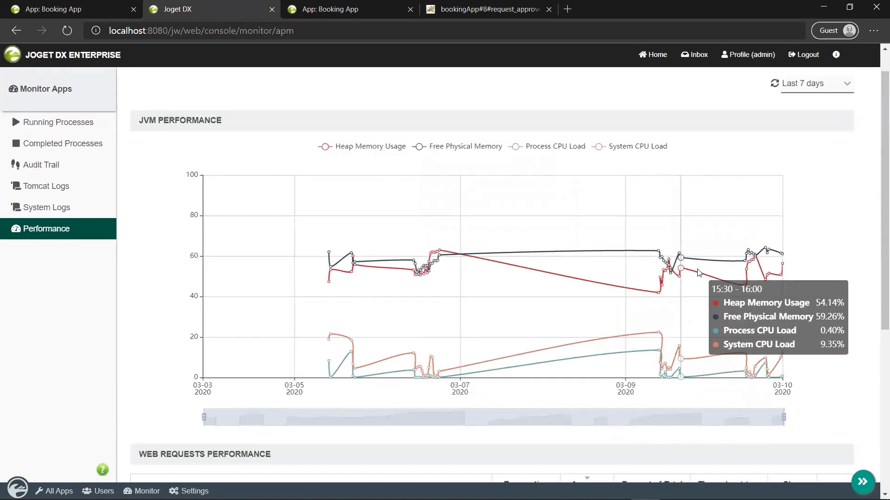
scroll(673, 274, down, 1)
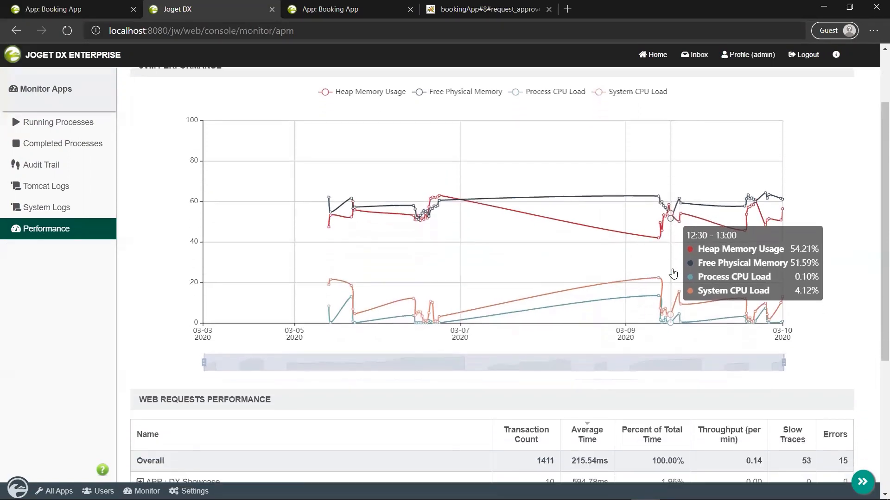
scroll(673, 274, down, 4)
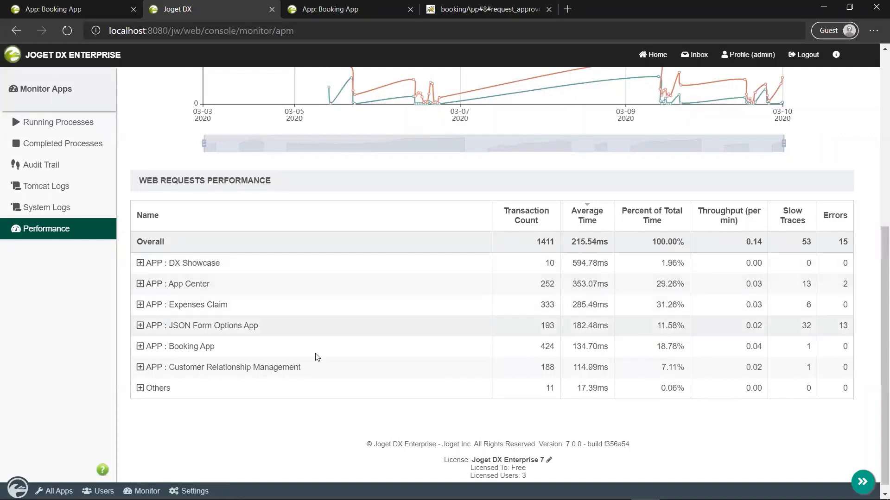
Step: Expand JSON Form Options App and /testUserview, then open the /cf1 performance details
click(141, 326)
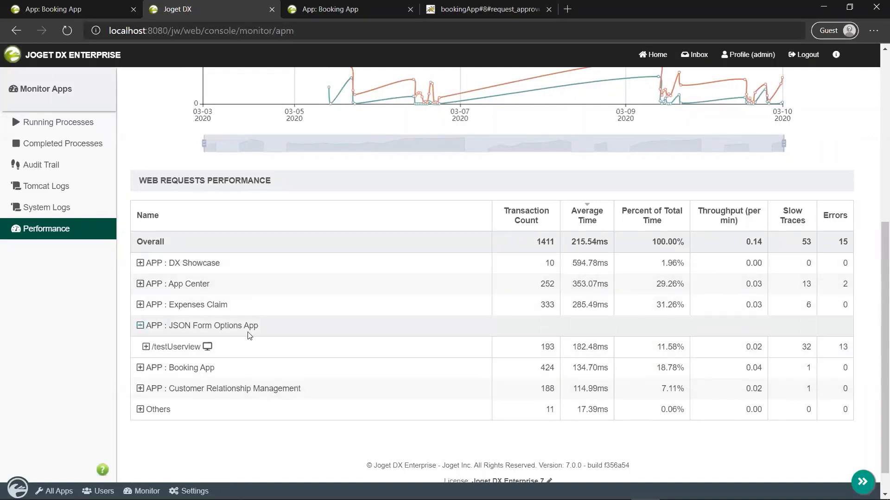
scroll(251, 334, down, 1)
click(145, 318)
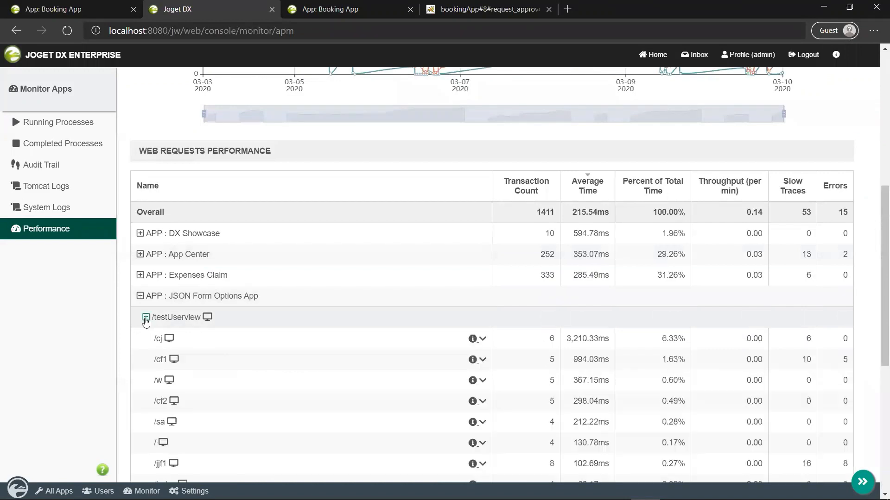
scroll(334, 322, down, 3)
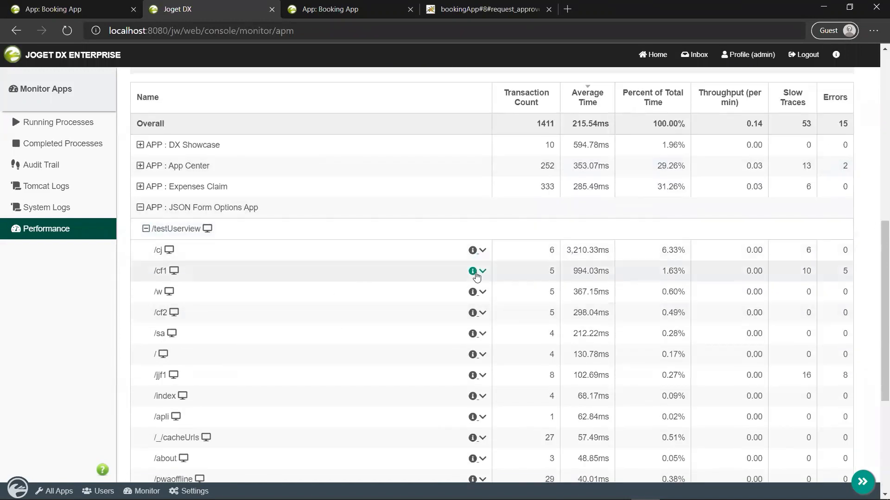
click(482, 275)
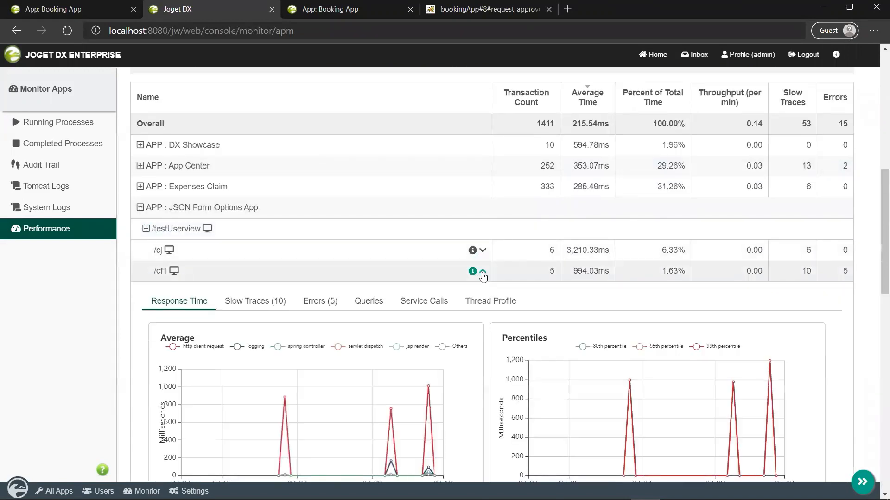
Step: View /cf1's Slow Traces, then Errors, and open one error transaction
scroll(345, 356, down, 3)
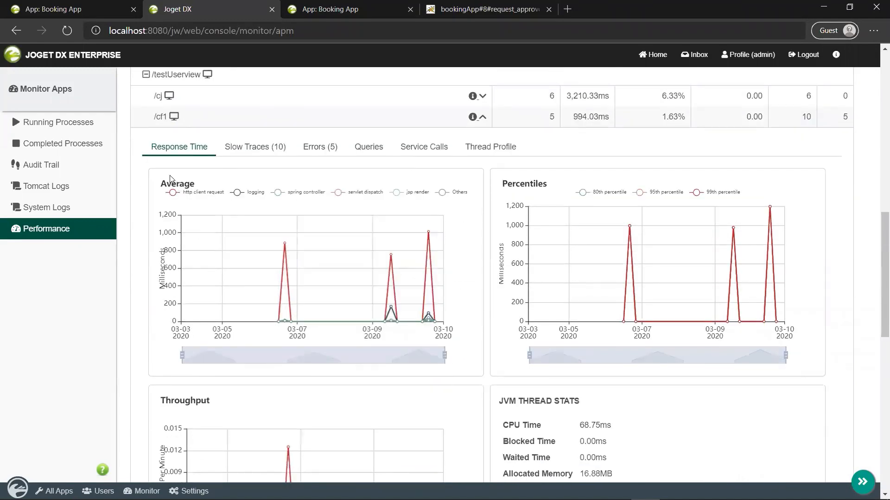
click(237, 148)
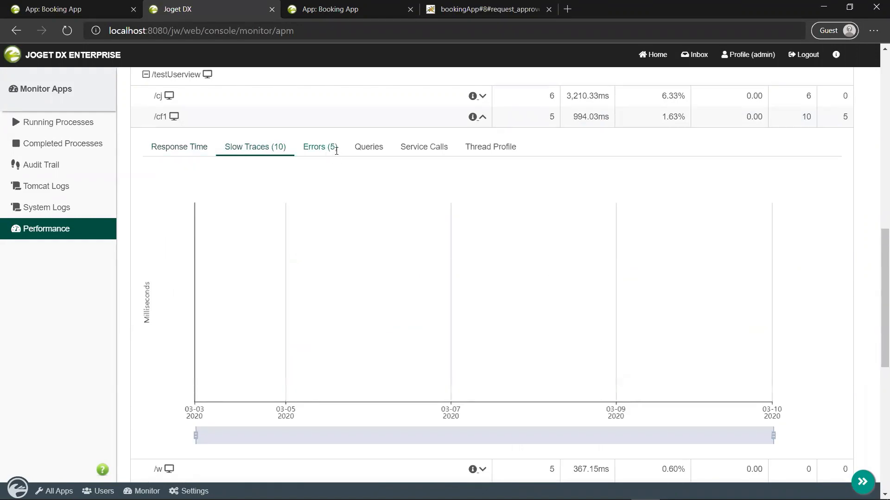
click(334, 147)
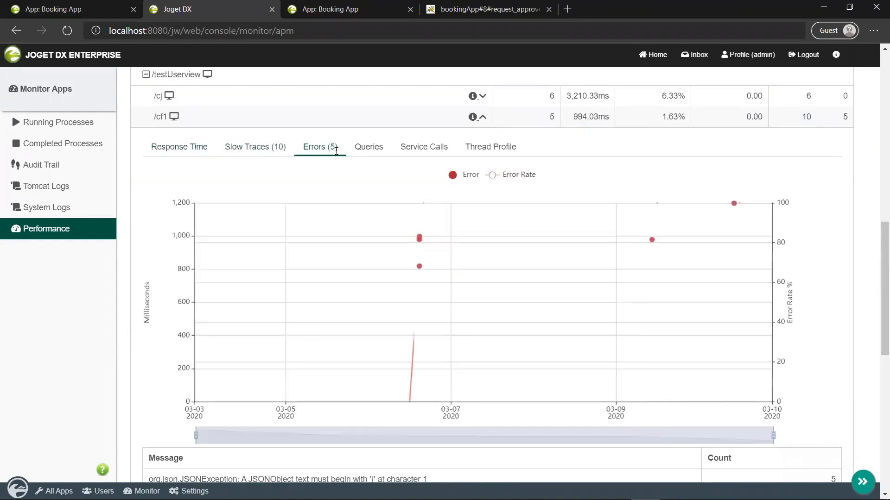
click(419, 239)
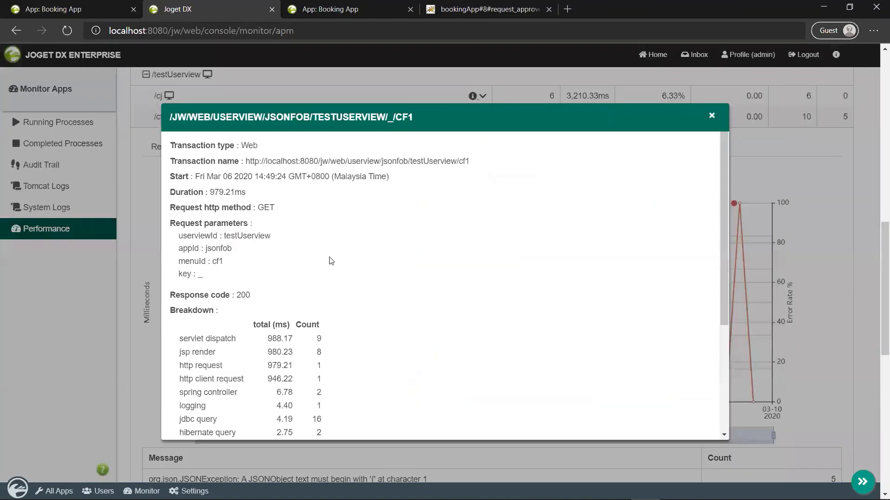
Step: Expand and collapse the error transaction's Trace entries list
scroll(331, 261, down, 3)
scroll(330, 260, down, 2)
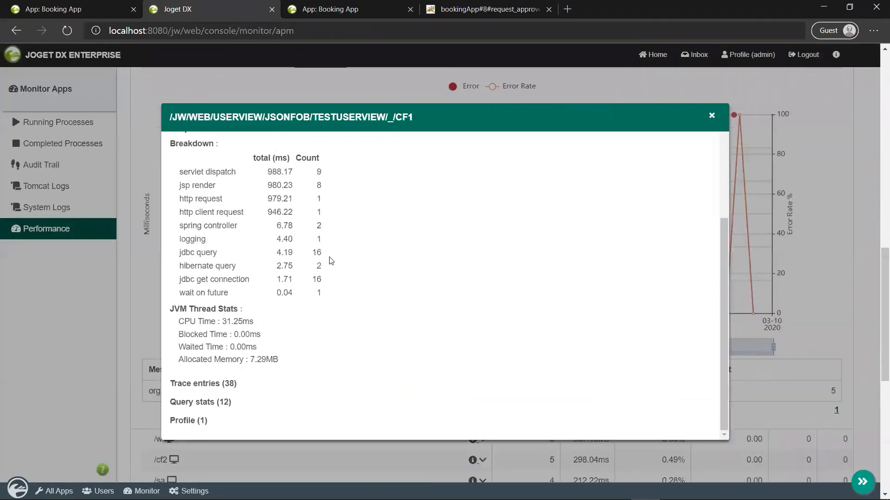
click(219, 385)
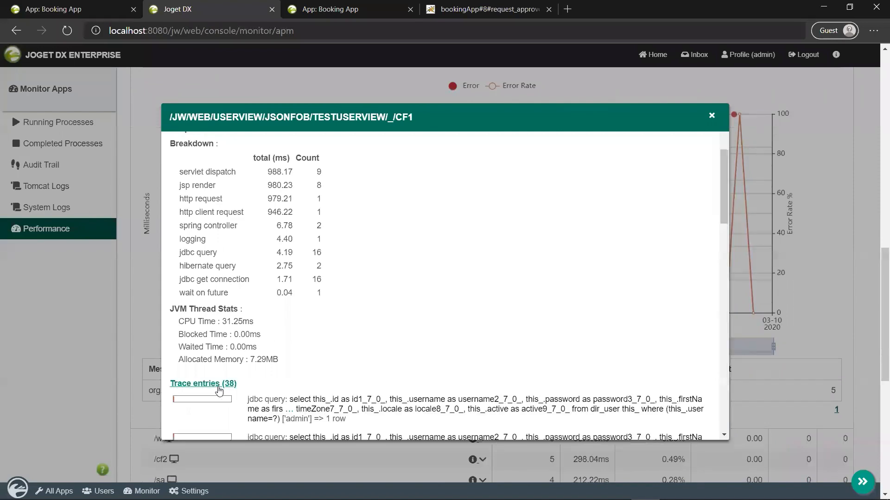
scroll(219, 391, down, 4)
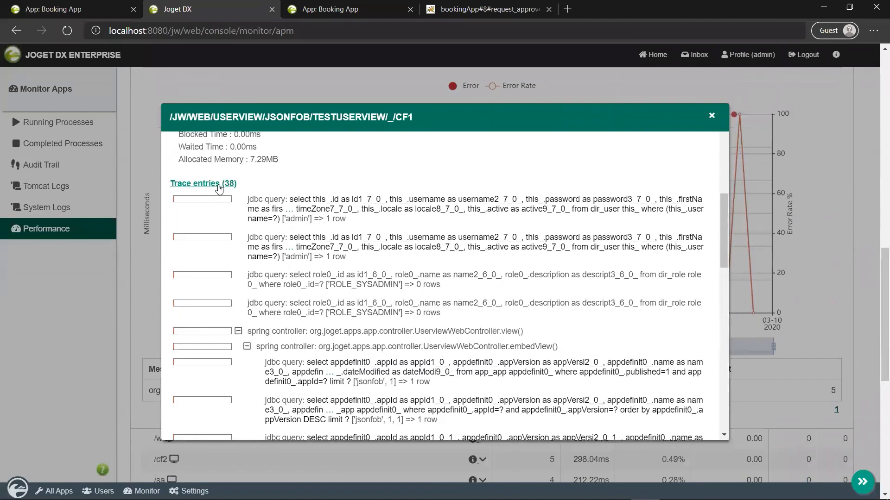
click(226, 182)
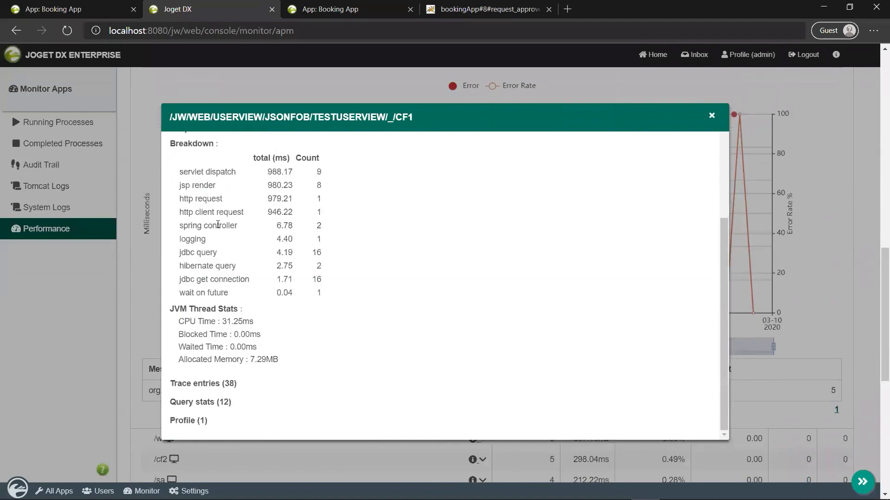
Step: Expand and collapse Query stats, expand Profile, then close the transaction details
click(207, 403)
scroll(250, 393, down, 4)
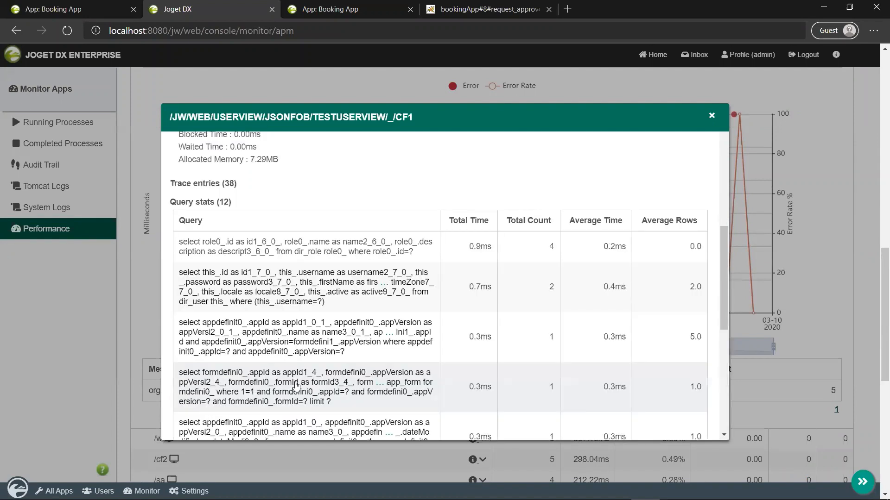
click(201, 202)
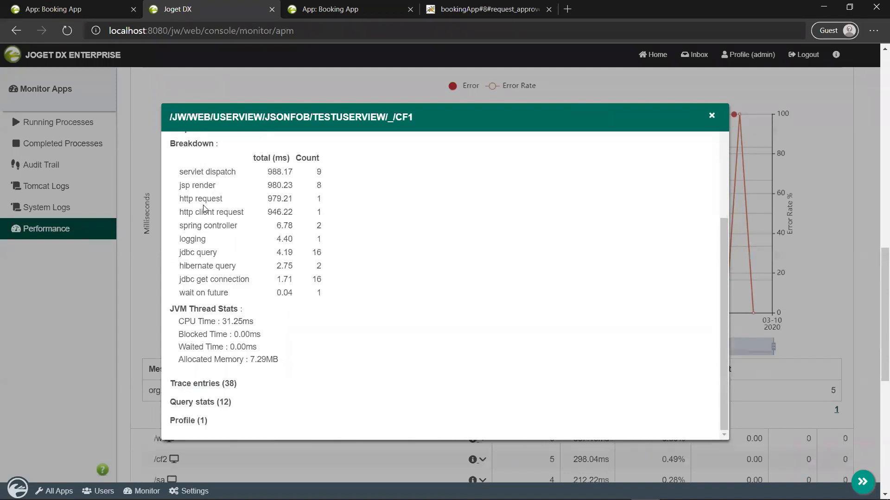
click(189, 423)
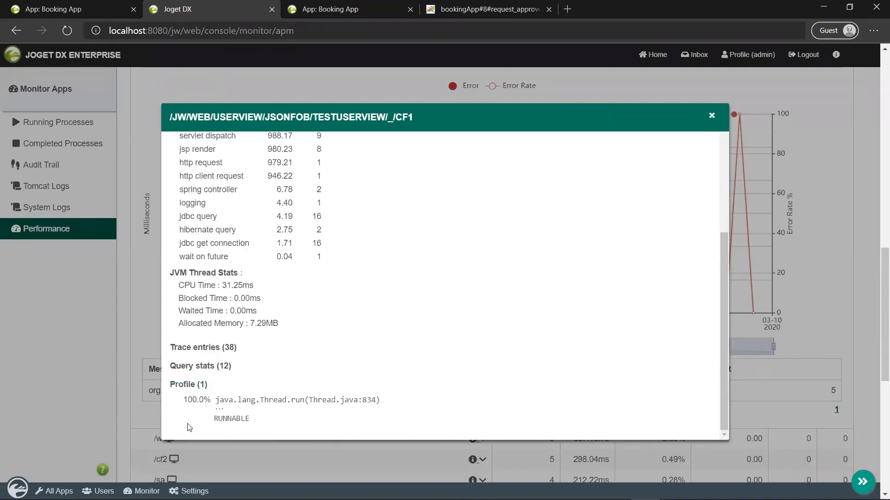
click(711, 117)
Step: Review /cf1's Queries, Service Calls and Thread Profile tabs, then return to the JVM chart
scroll(523, 199, up, 4)
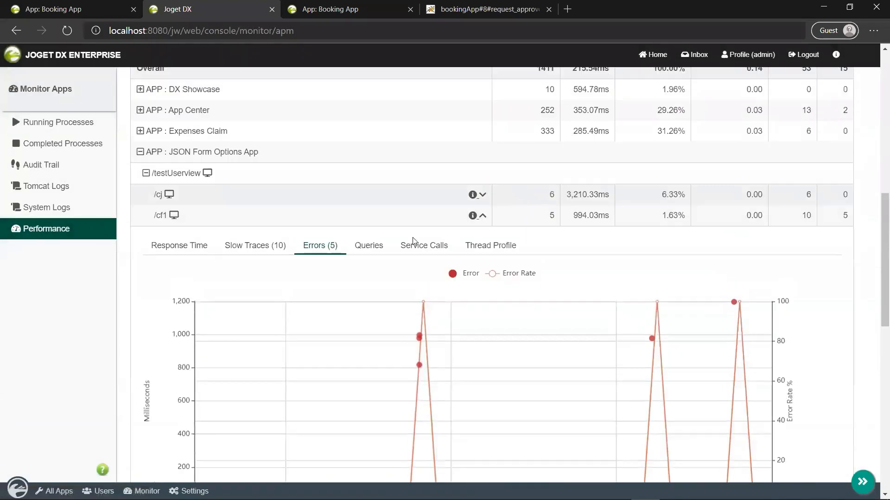
click(369, 246)
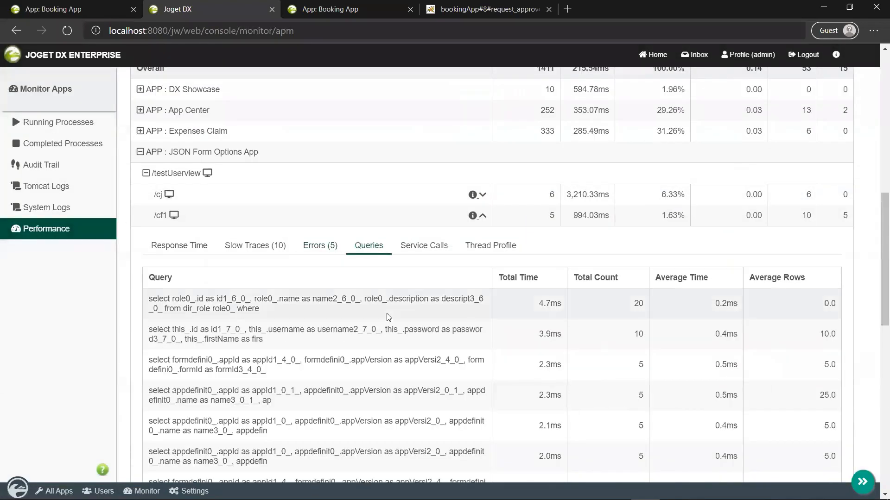
scroll(388, 318, down, 3)
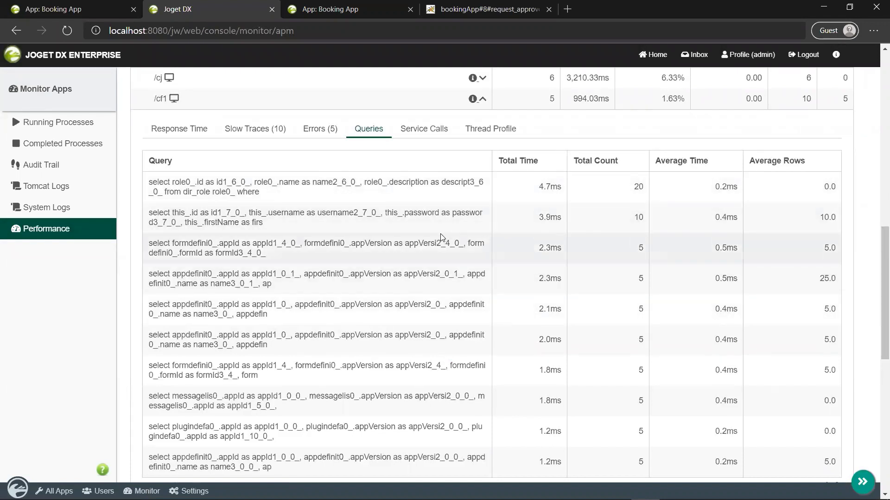
click(404, 128)
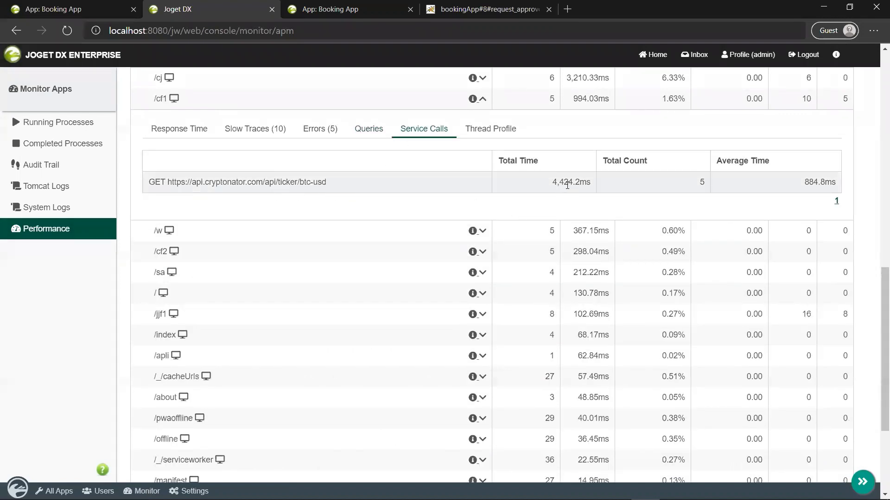
click(511, 140)
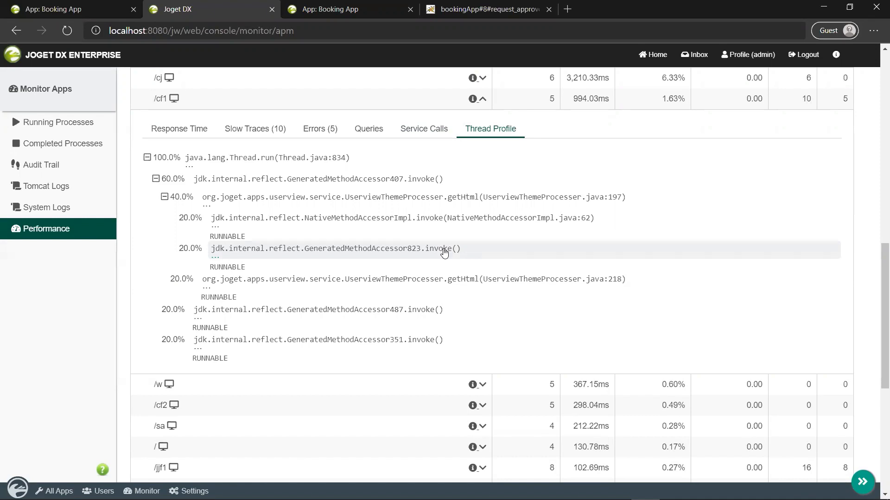
scroll(431, 286, up, 15)
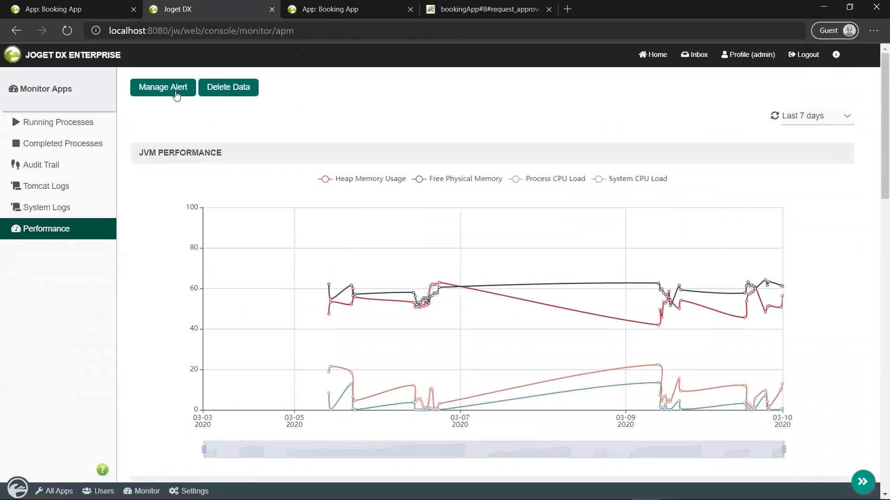
Step: Add a new performance alert, check the Metric options, and tick Lower Bound Threshold
click(176, 91)
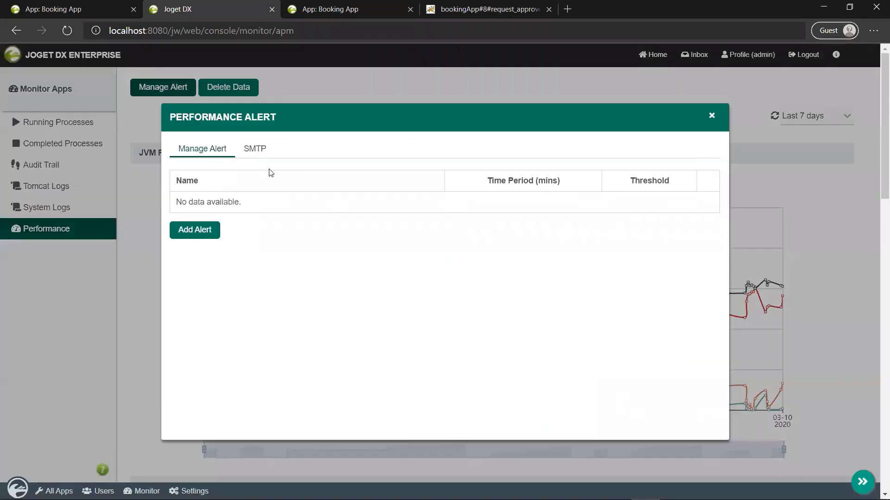
click(195, 231)
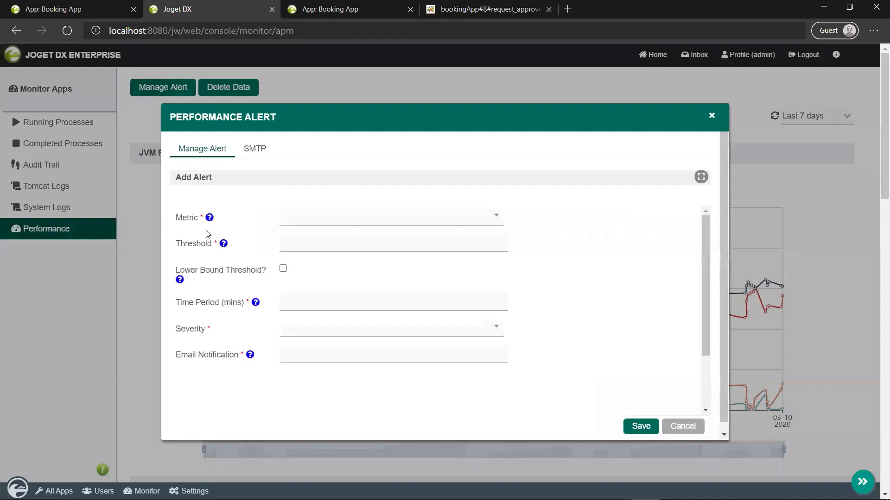
click(312, 217)
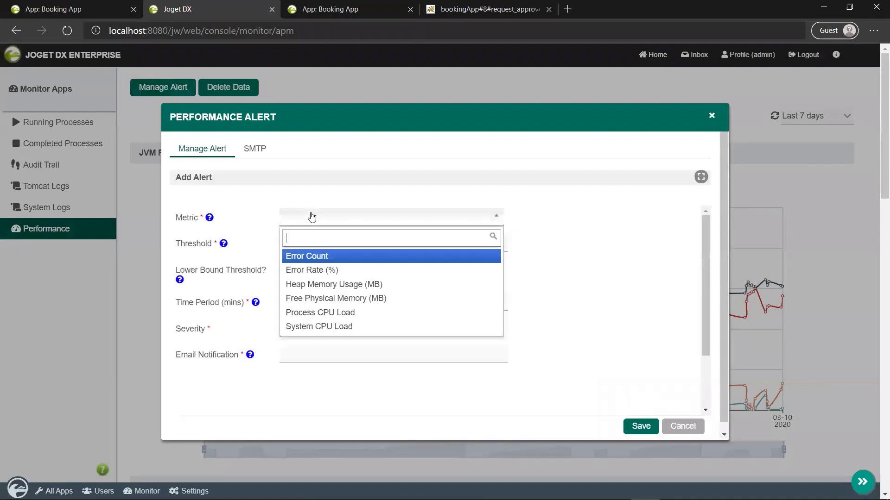
click(534, 245)
click(281, 244)
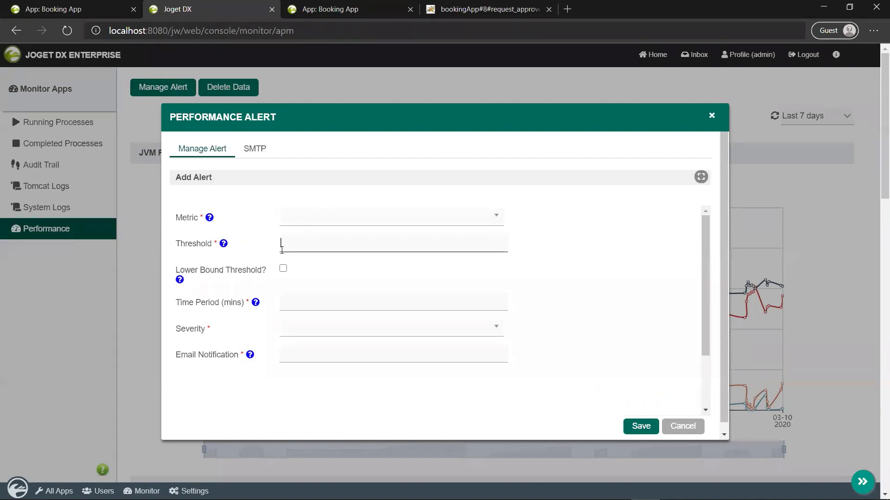
click(284, 269)
Step: In the Booking App tab, open Performance and expand Booking App into its request URLs
click(334, 6)
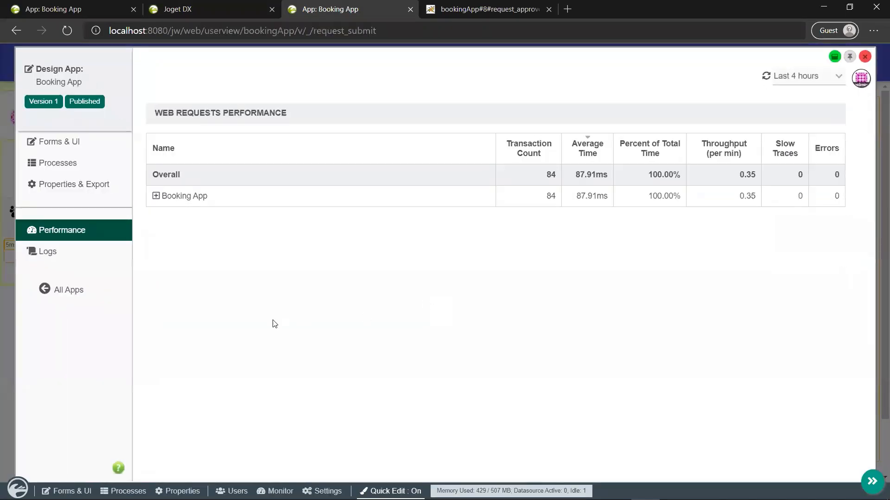
click(104, 229)
click(155, 196)
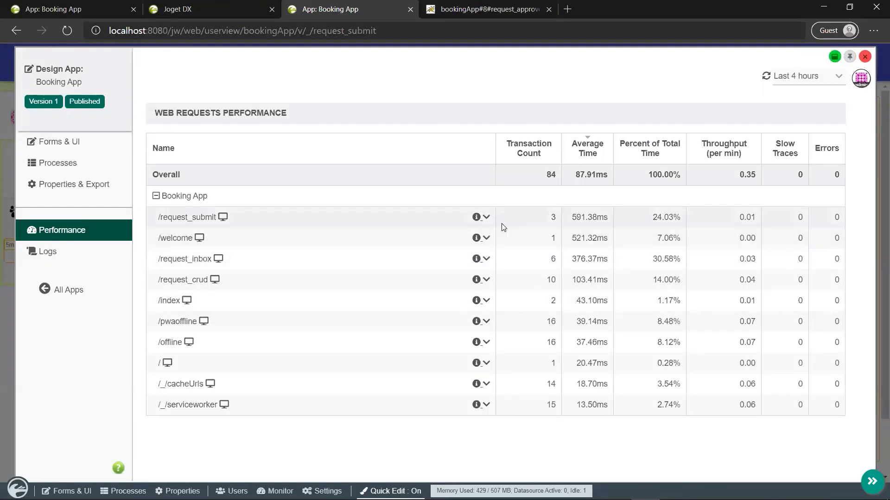
Step: Switch the Booking App range to Last 7 days and expand its per-request rows
click(790, 78)
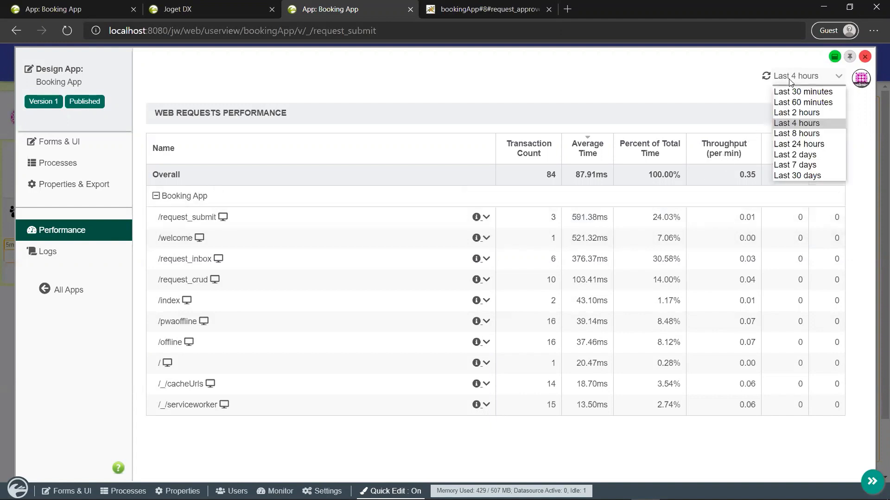
click(789, 165)
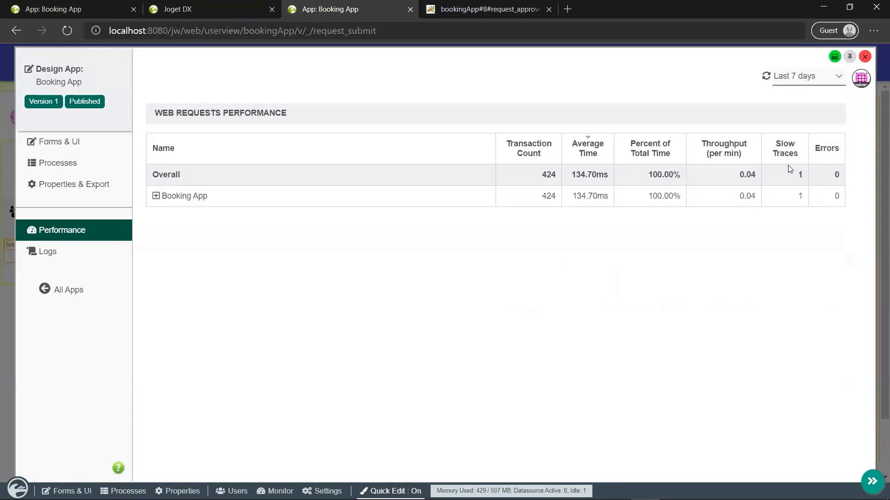
click(156, 196)
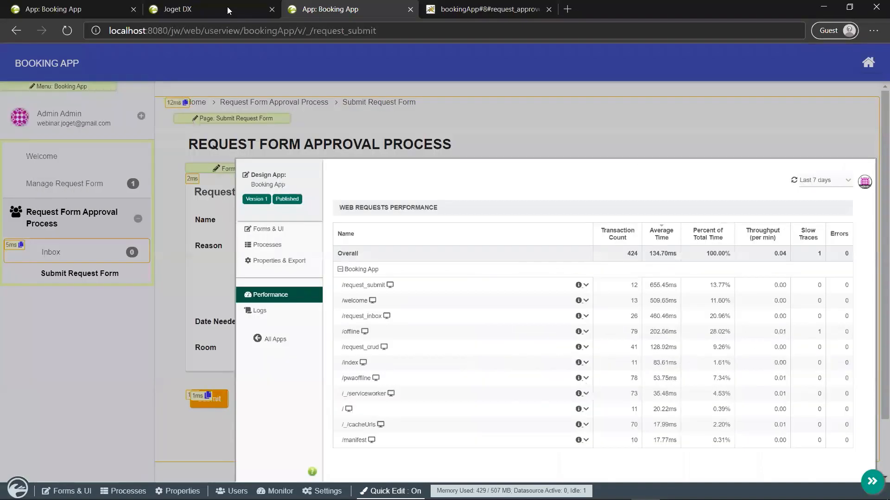
Step: Back in the Joget DX tab, close the Performance Alert dialog and collapse JSON Form Options App
click(227, 6)
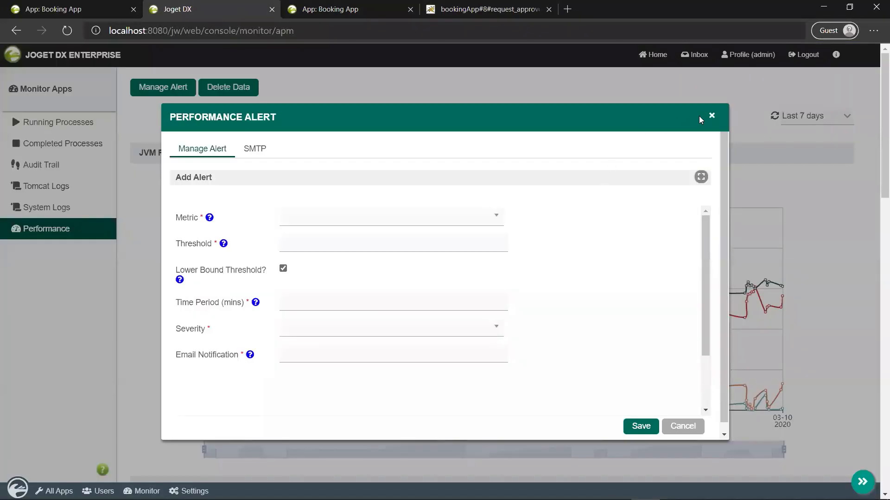
click(711, 117)
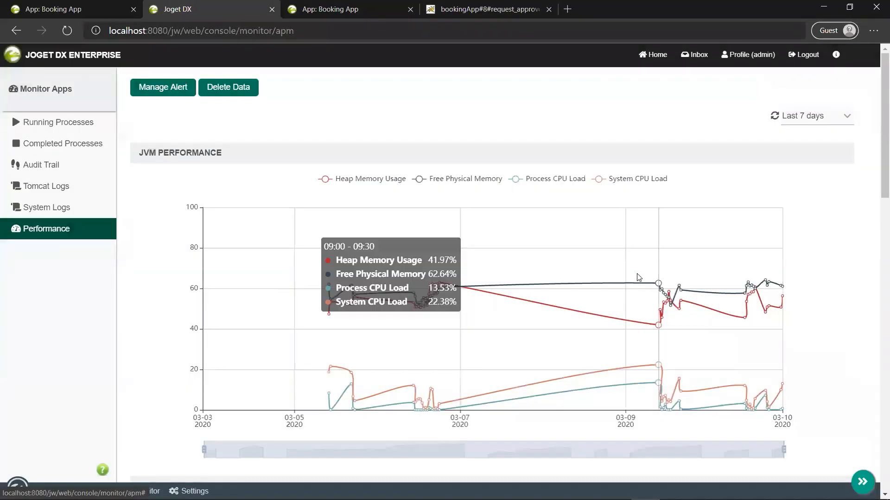
scroll(638, 277, down, 2)
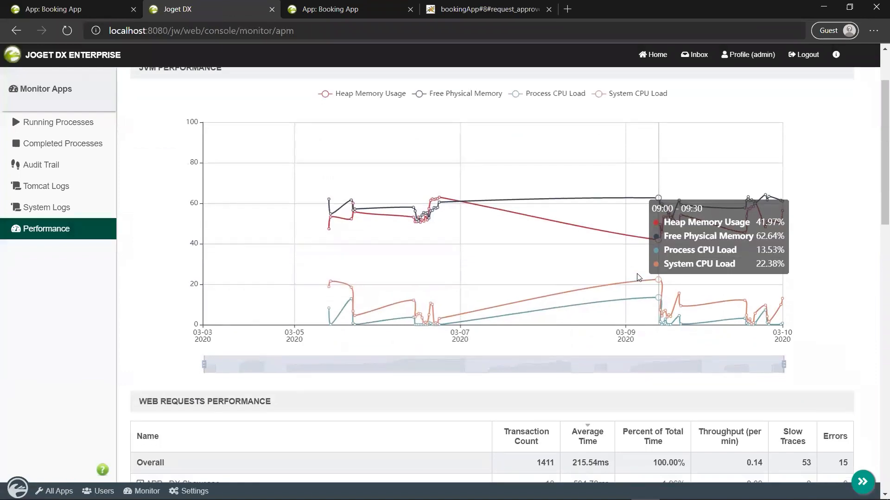
scroll(637, 277, down, 5)
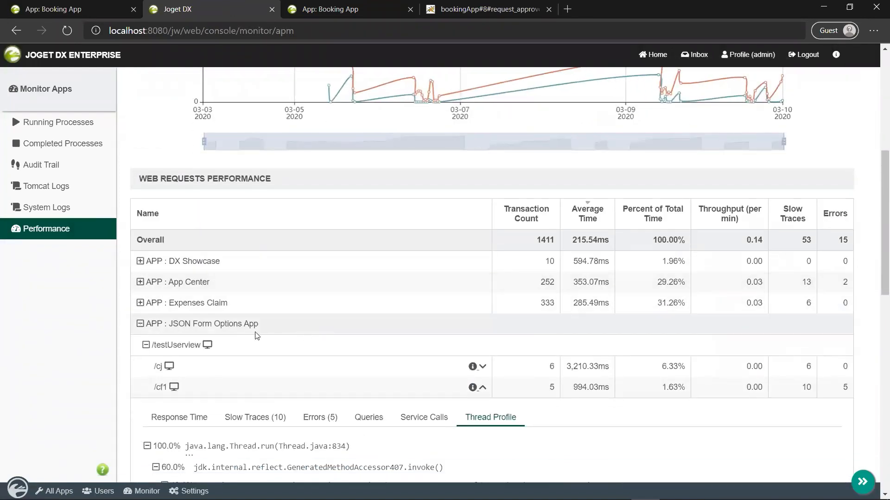
click(140, 324)
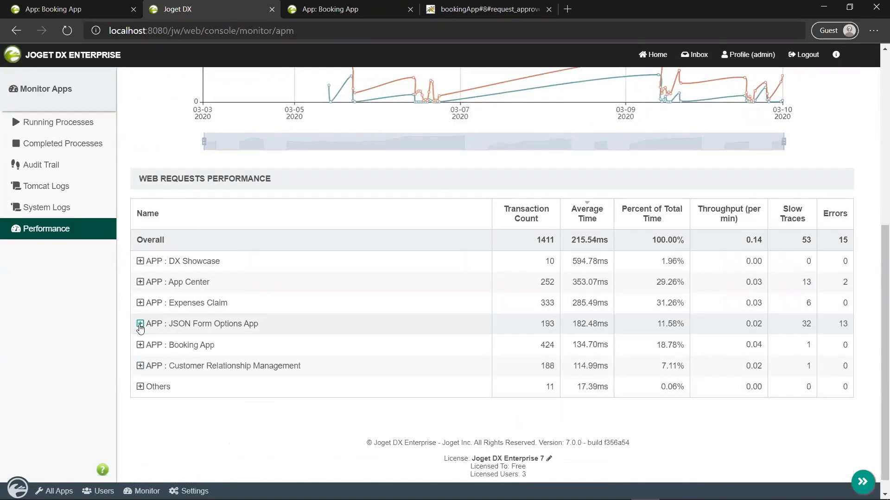
scroll(310, 289, up, 2)
scroll(313, 289, up, 5)
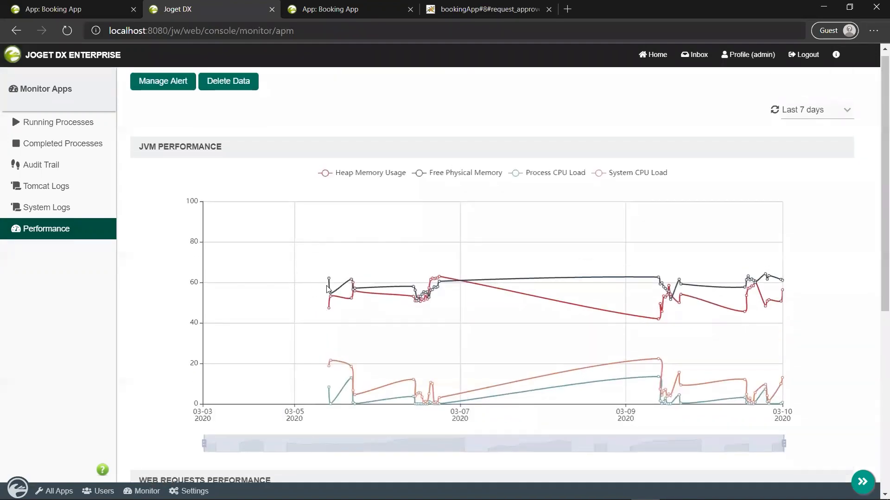
mouse_move(330, 287)
scroll(331, 288, up, 2)
scroll(338, 288, down, 7)
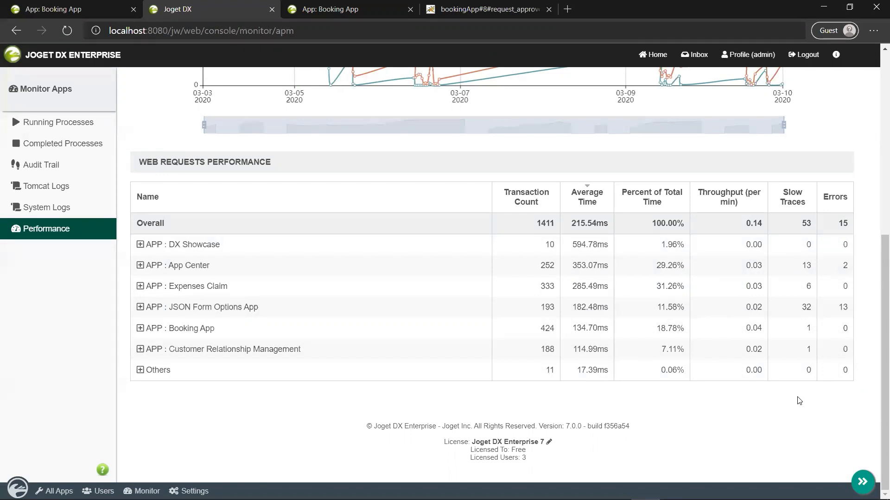
scroll(799, 401, up, 3)
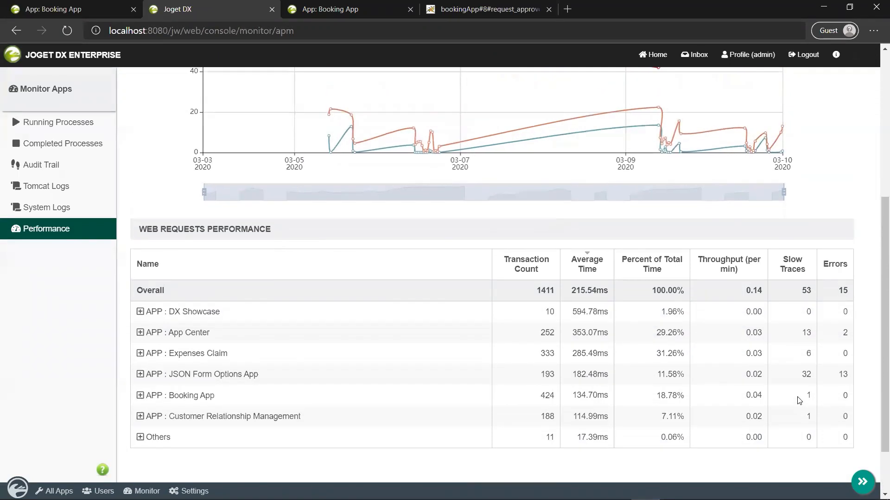
scroll(799, 401, up, 4)
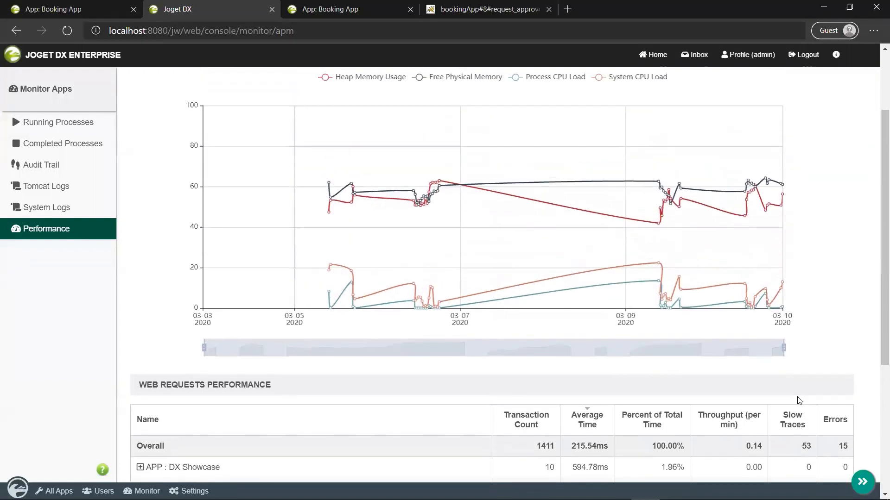
scroll(817, 255, up, 1)
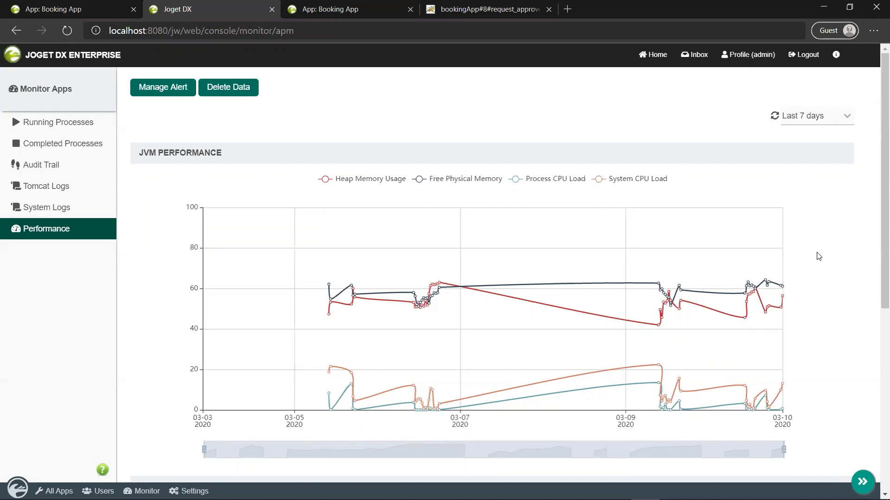
Step: Glance at joget (1).log in Notepad++, then advance the slideshow to the GIT Integration slide
key(alt+Tab)
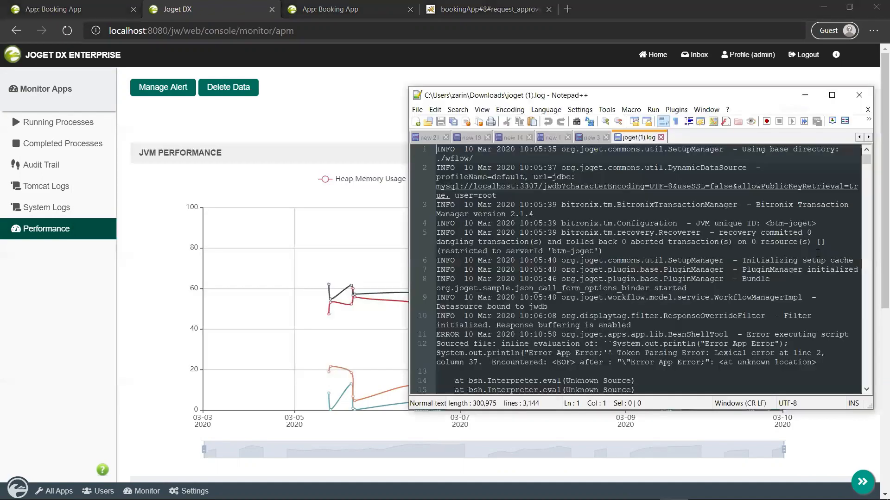
key(alt+Tab)
key(alt+Tab)
key(alt+Tab)
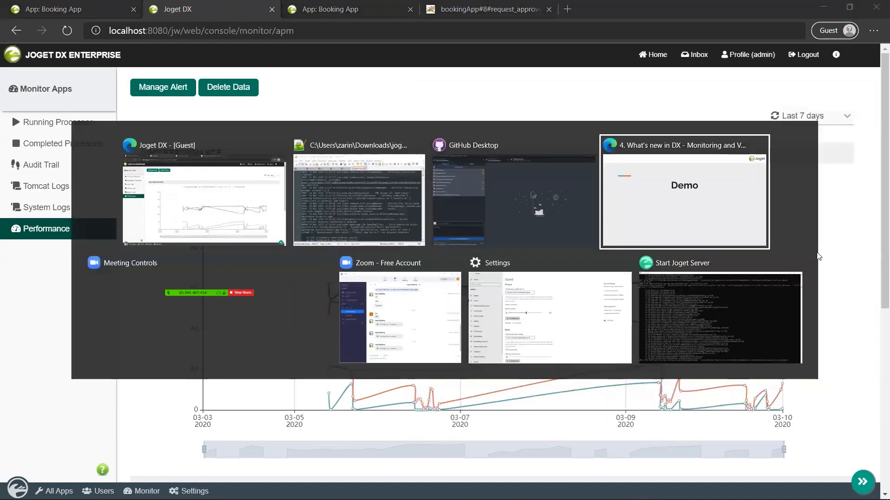
key(Right)
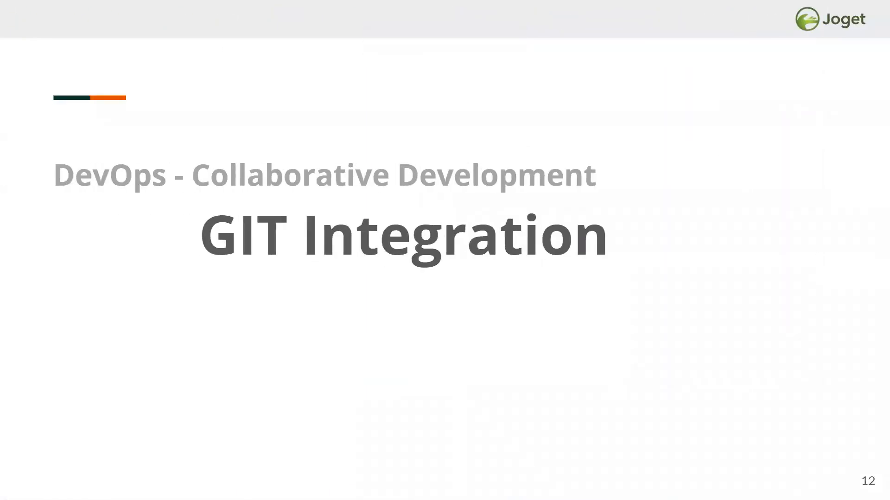
Step: Advance through the version control and repository slides to slide 15, CI/CD Continuous Integration
key(Right)
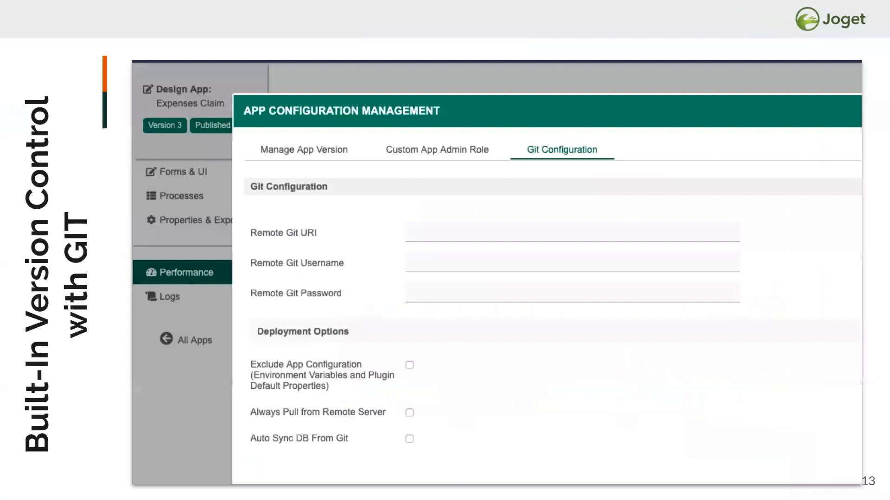
key(Right)
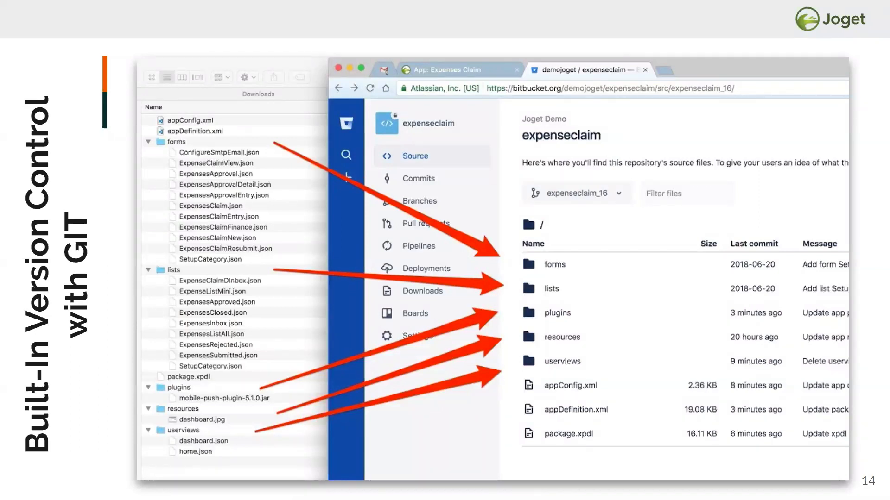
key(Right)
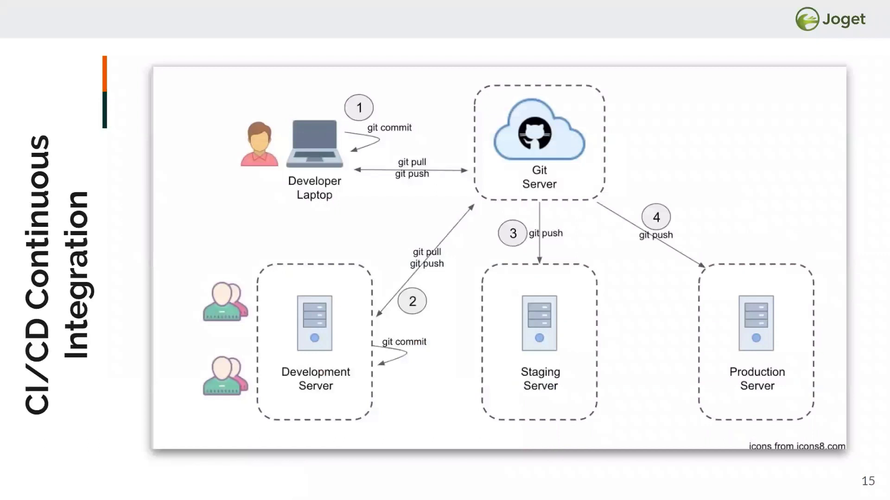
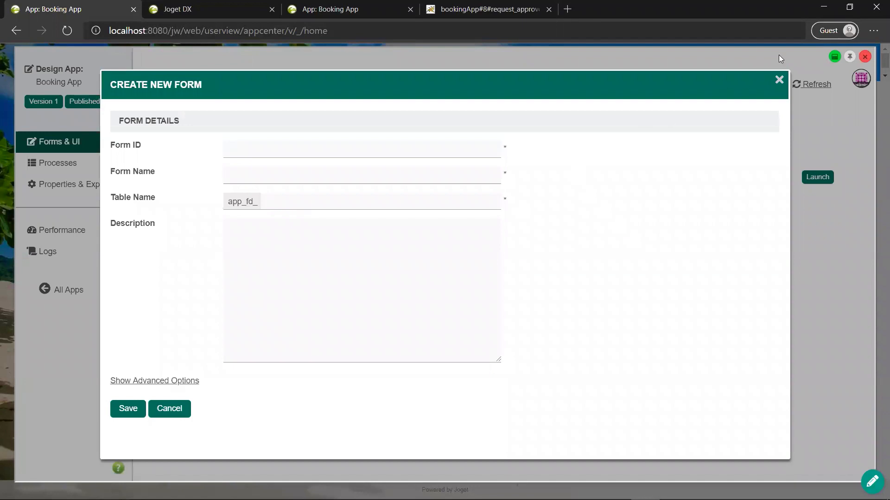
Step: Open the Request Form and check in Advanced Tools which three forms share its table and its columns
click(779, 79)
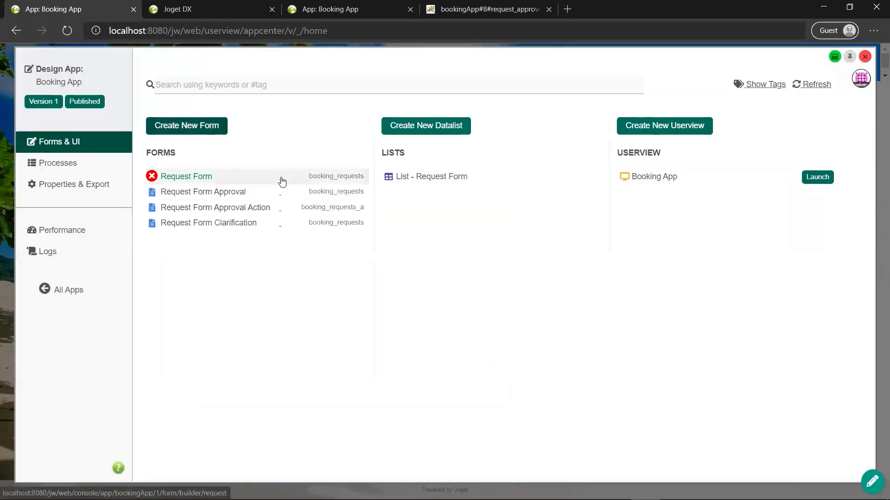
click(280, 177)
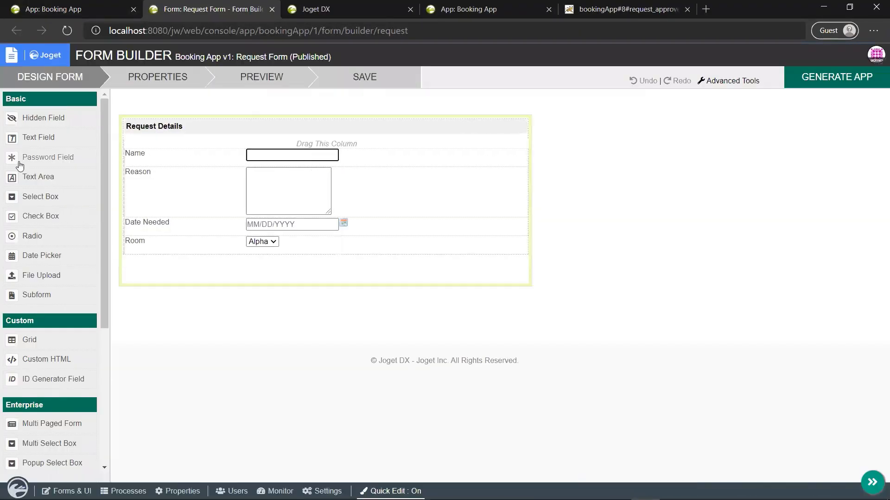
click(734, 82)
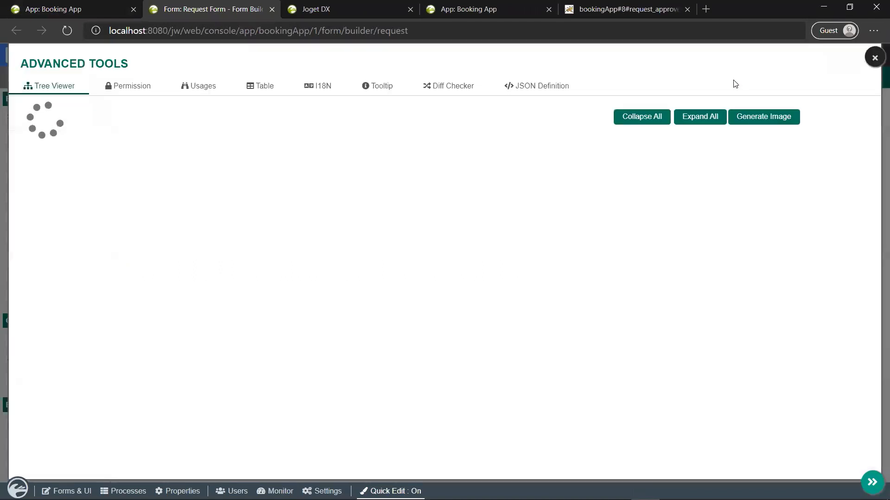
click(258, 88)
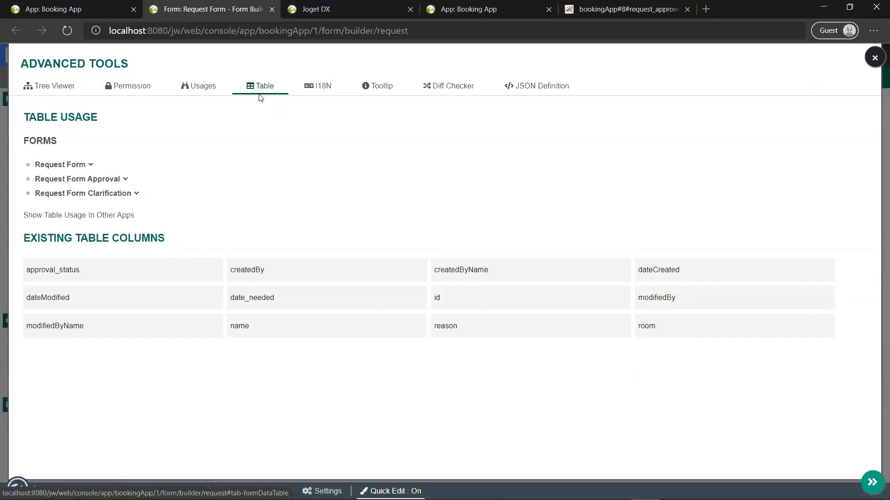
click(89, 171)
click(90, 171)
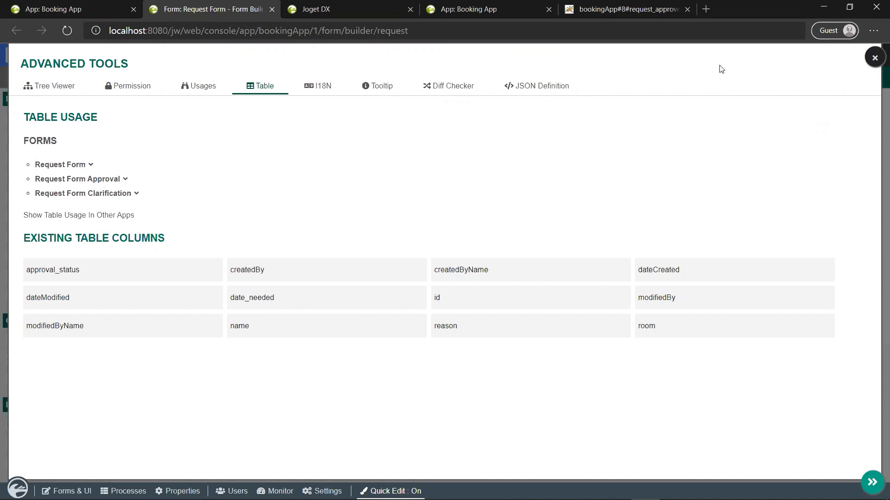
click(873, 57)
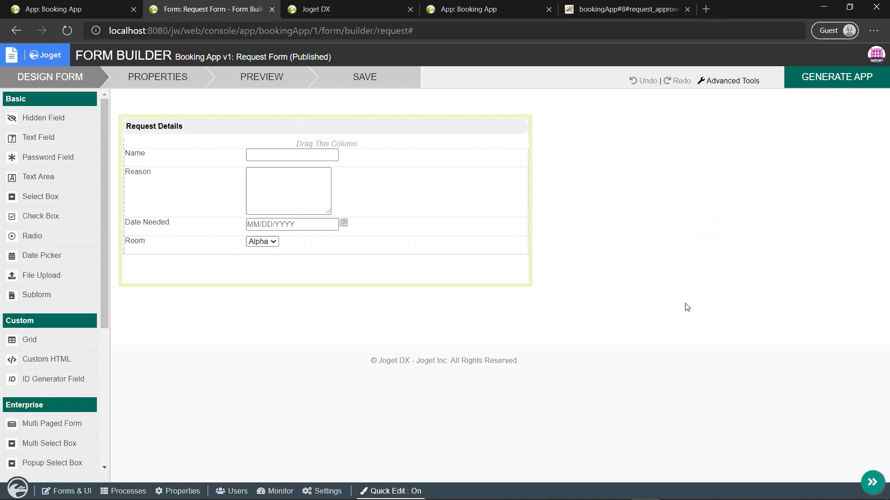
click(93, 9)
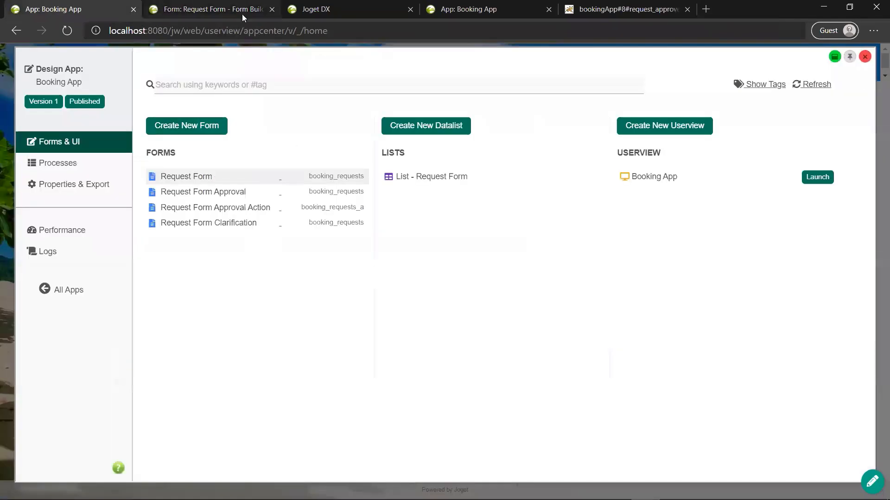
click(271, 9)
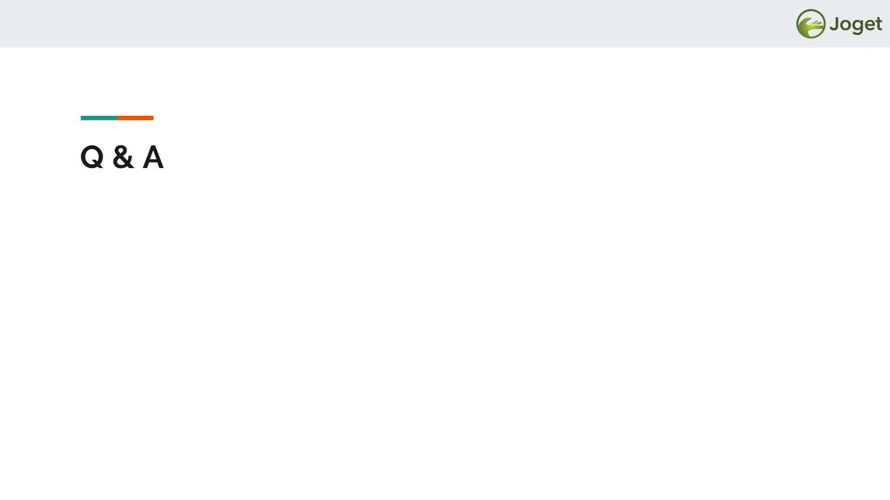
key(alt+Tab)
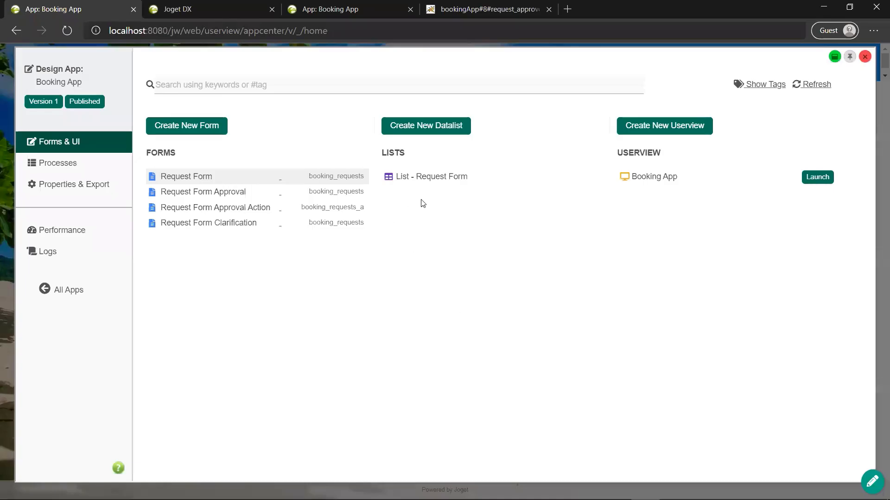
click(221, 9)
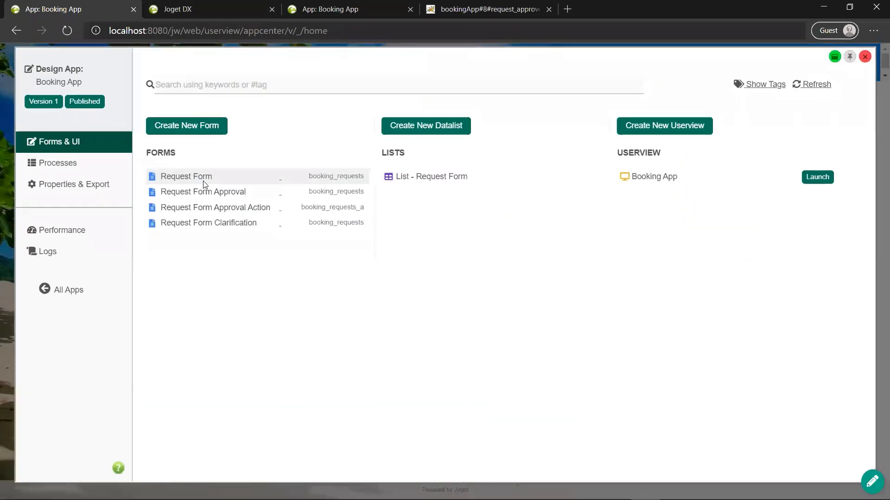
click(204, 182)
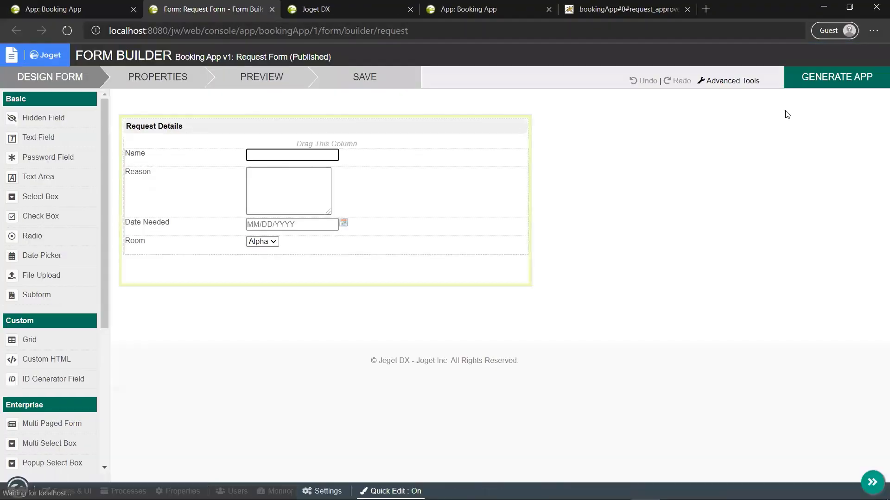
click(803, 77)
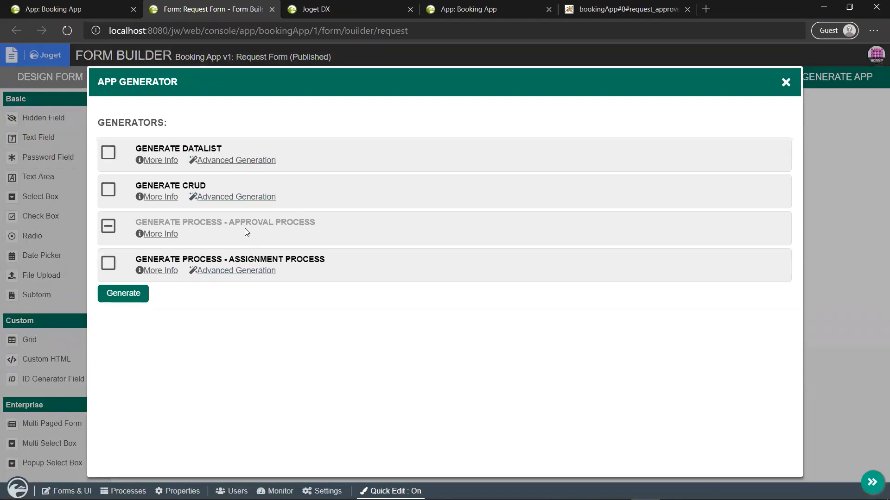
click(157, 271)
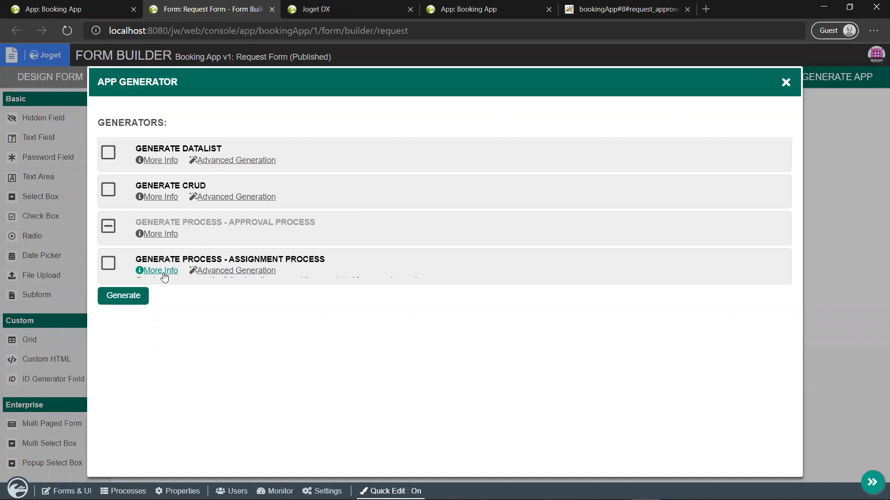
scroll(254, 337, down, 3)
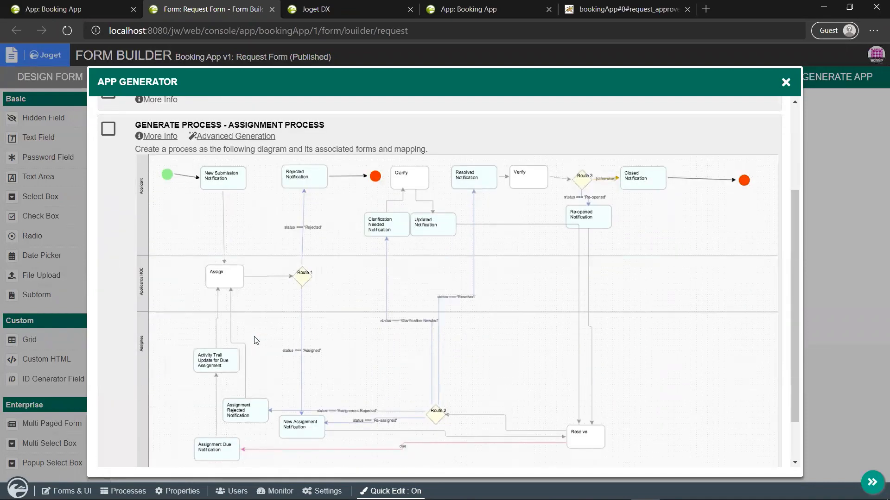
scroll(256, 341, up, 3)
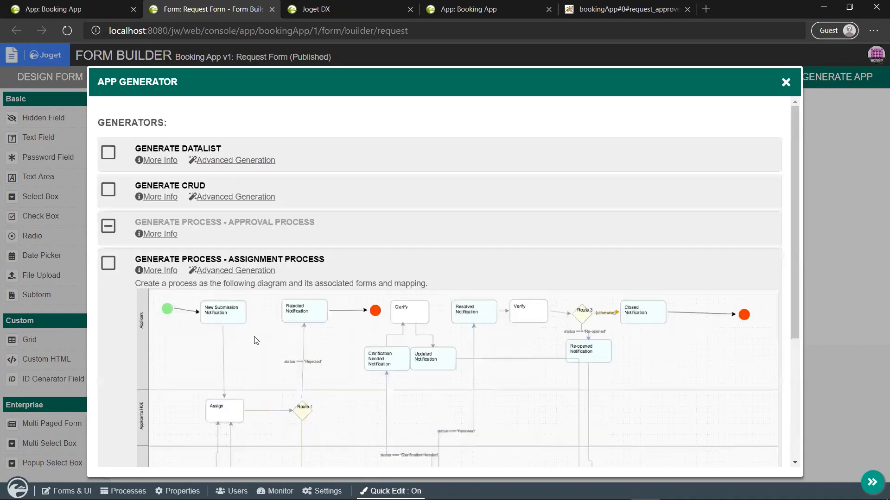
scroll(256, 341, down, 1)
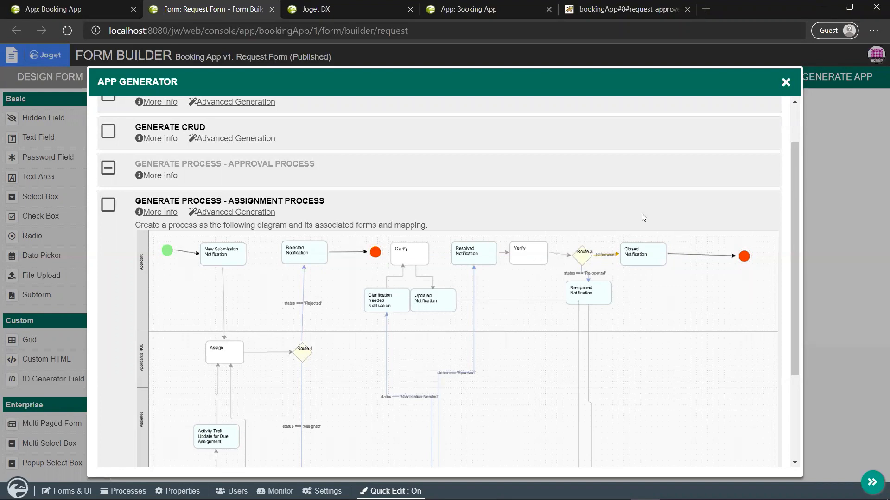
click(786, 82)
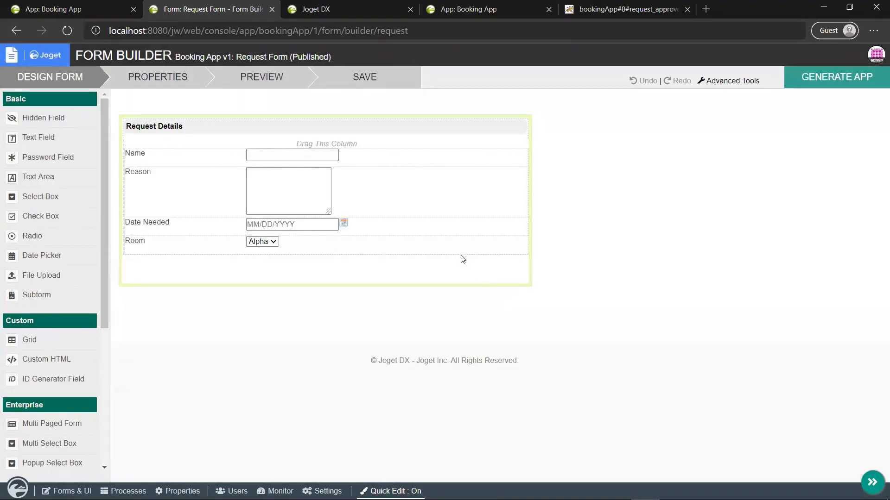
Step: Show the Booking App's Git Configuration with remote URI, username, password and deployment options
click(64, 6)
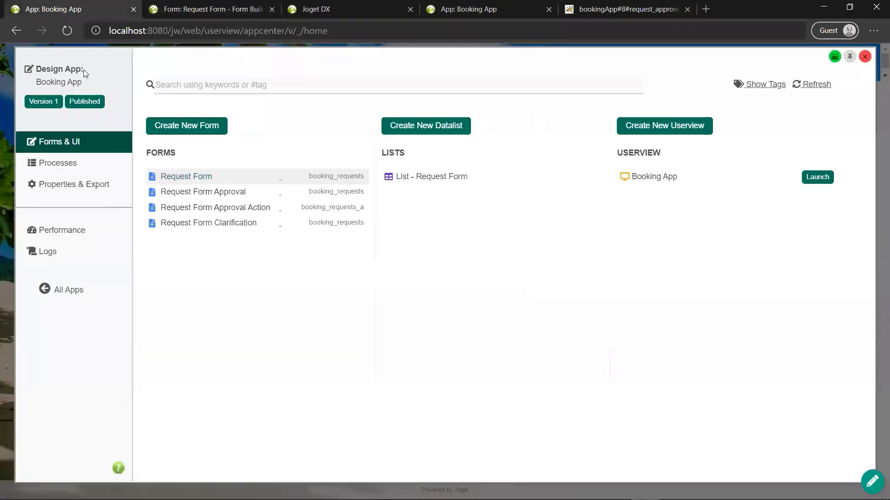
click(96, 102)
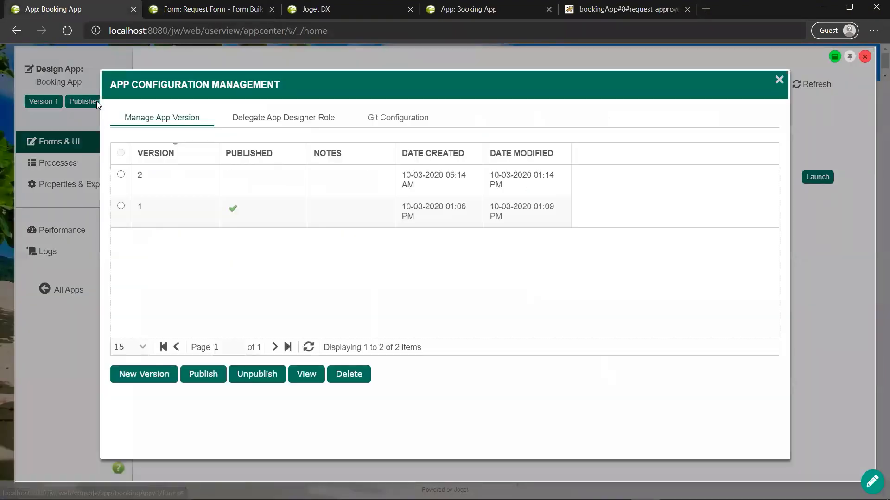
click(391, 117)
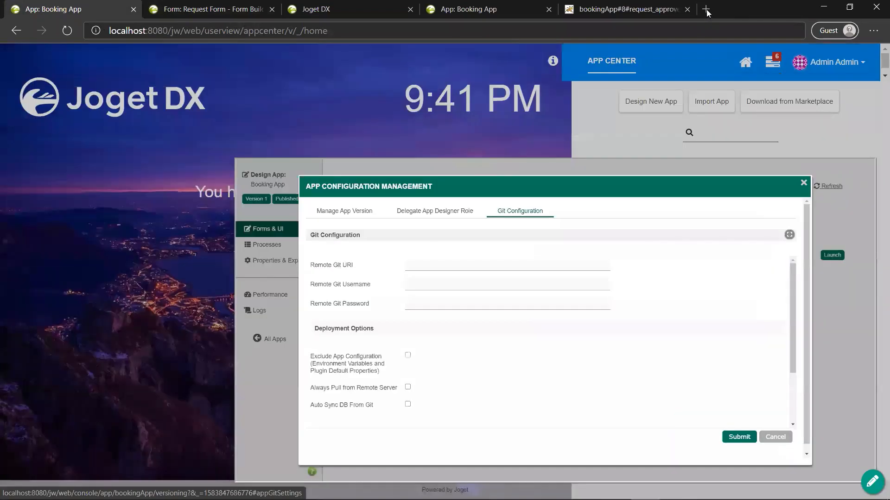
click(705, 9)
Step: Search the web for bitbucket and go to the bitbucket.org login page
text(bit)
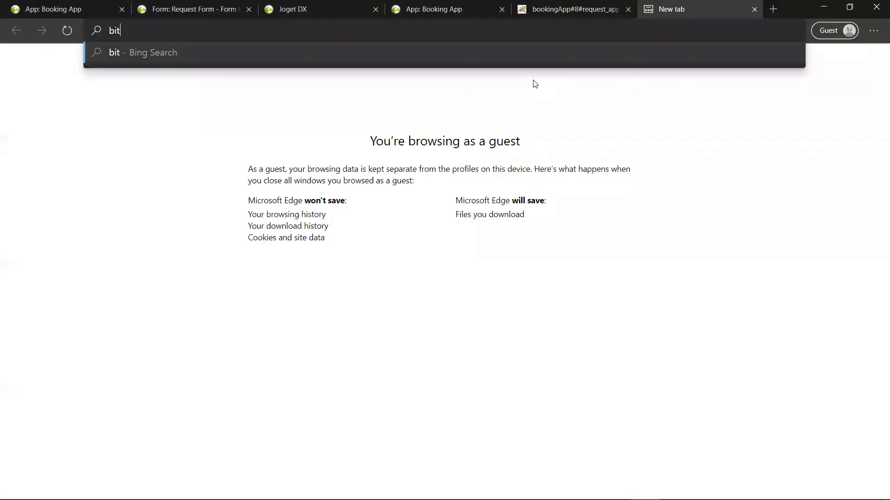
text(bucket)
key(Return)
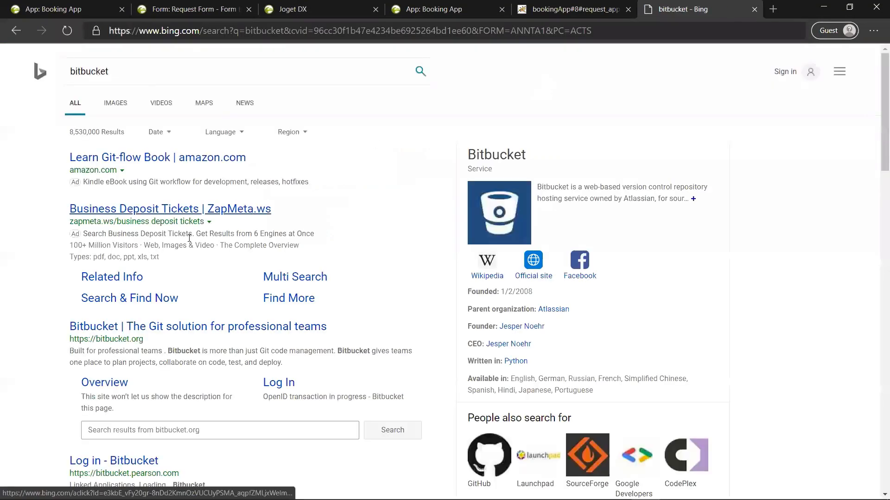
click(154, 327)
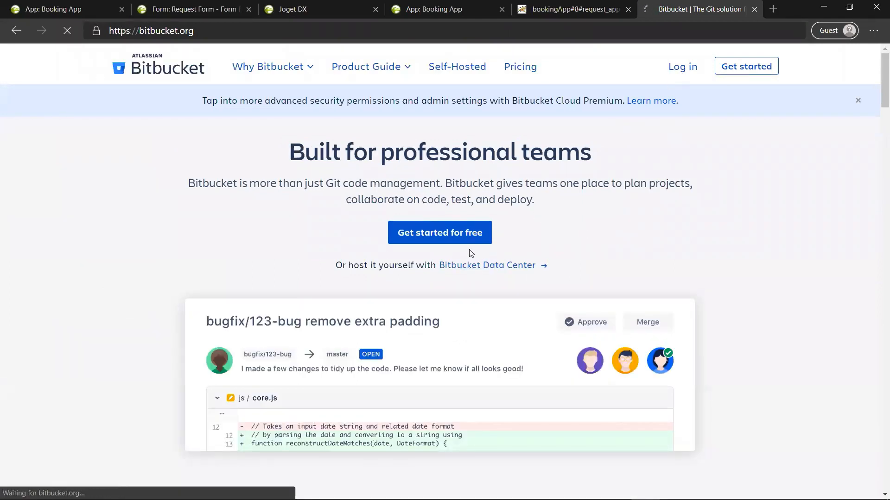
click(682, 66)
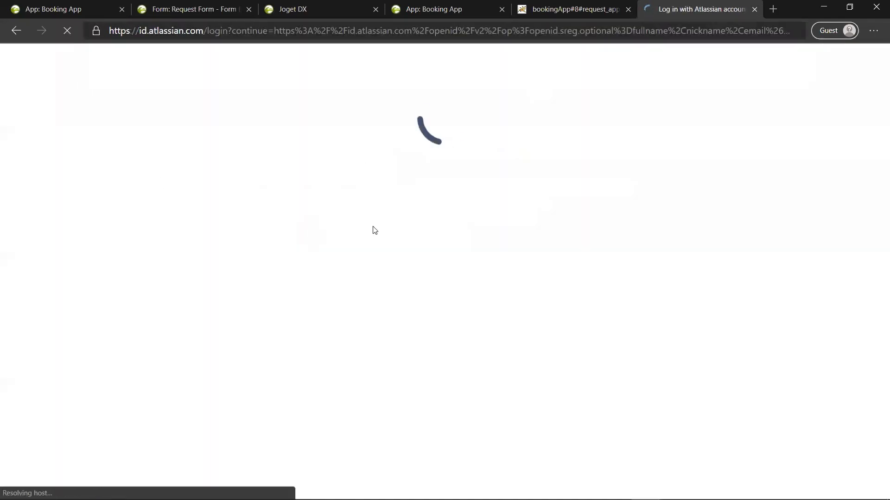
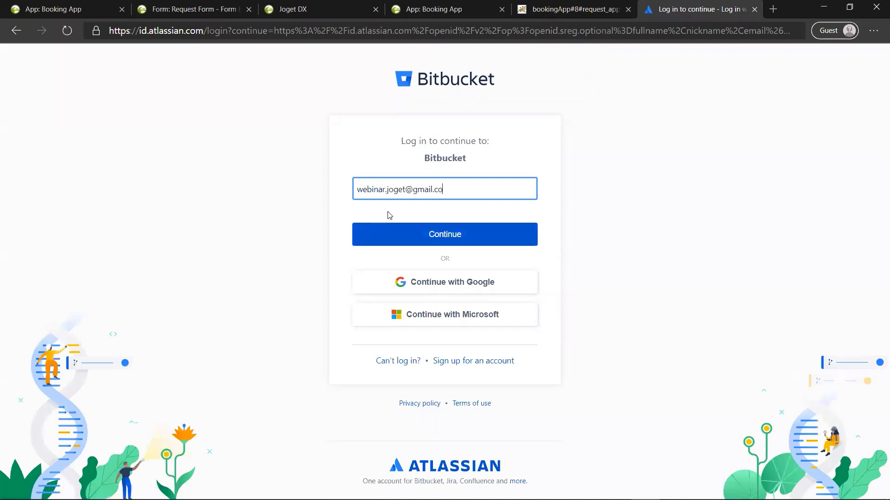
Step: Sign in to Bitbucket with the account e-mail and password
key(Return)
text(••)
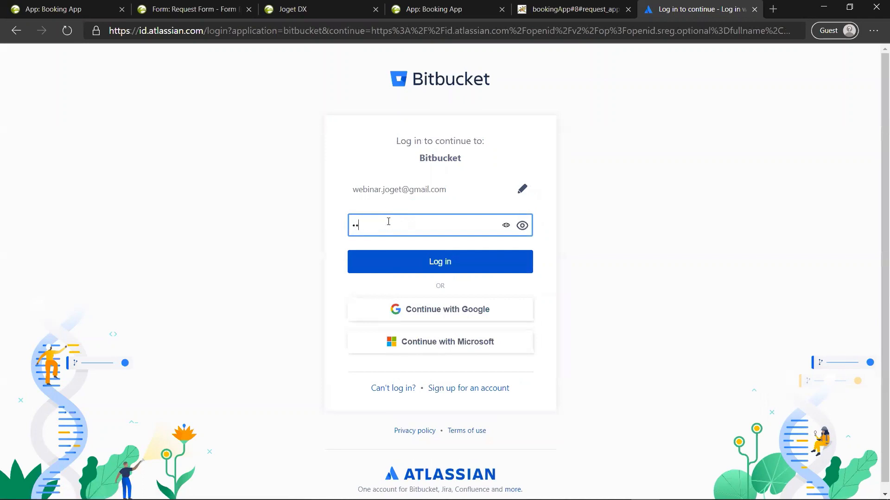
text(••••••••)
key(Return)
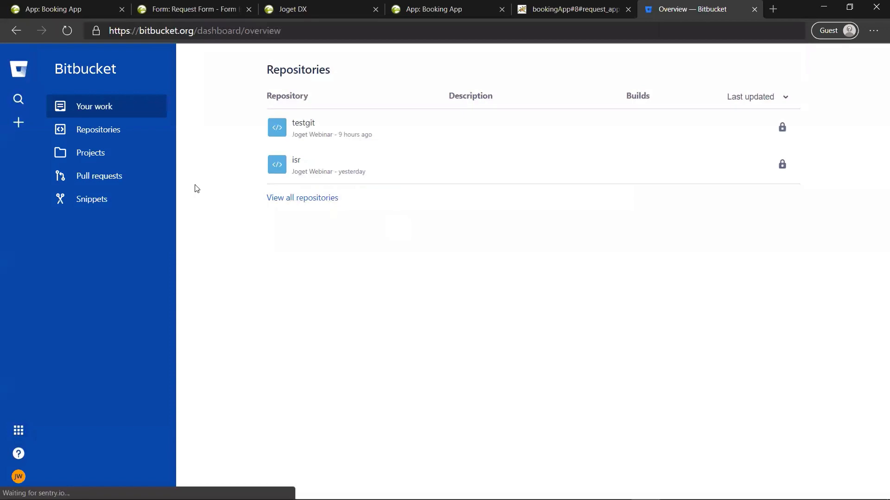
Step: Open the testgit repository and select its git clone URL, comparing it with Joget's Remote Git URI field
click(129, 133)
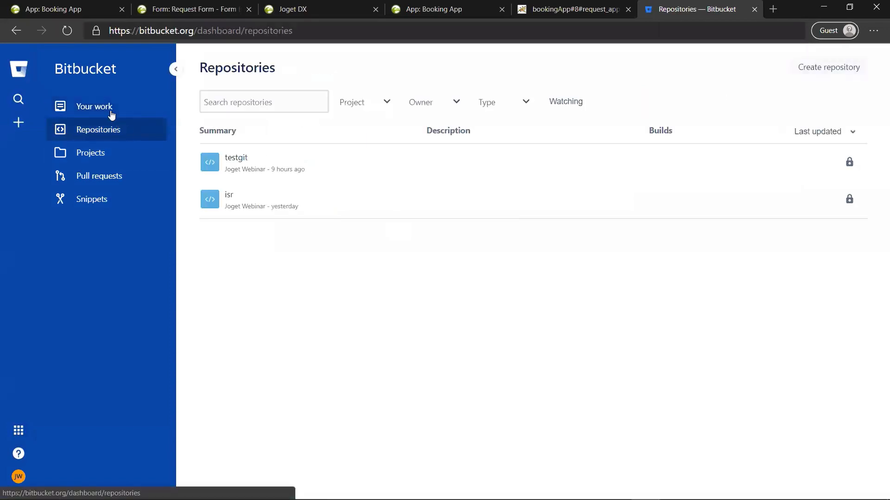
click(235, 158)
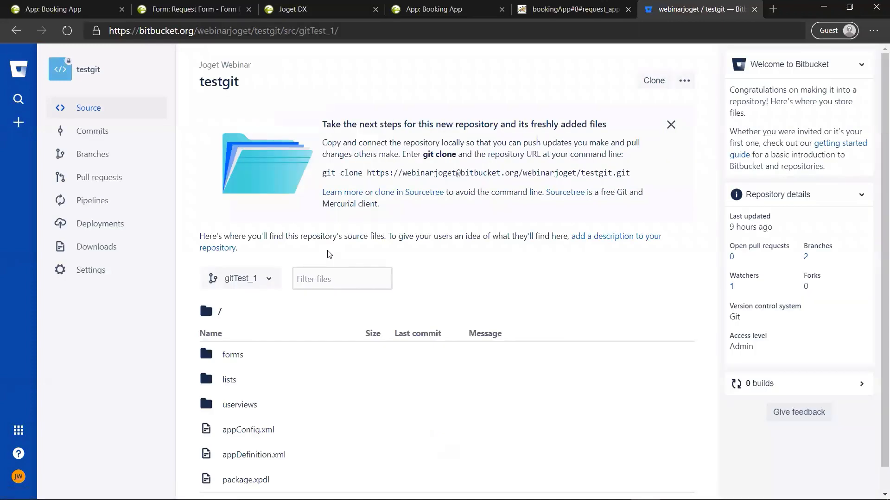
mouse_move(369, 173)
mouse_down()
mouse_move(472, 142)
mouse_move(521, 143)
mouse_move(575, 152)
mouse_move(631, 177)
mouse_up()
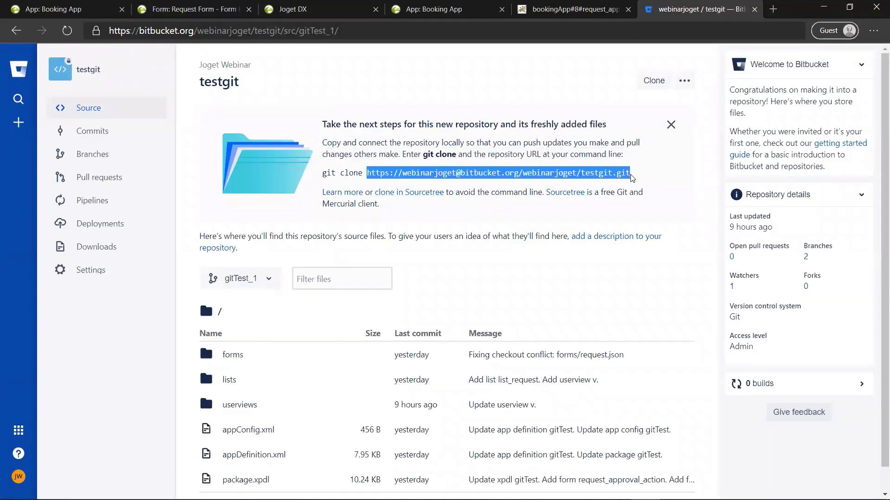
click(65, 10)
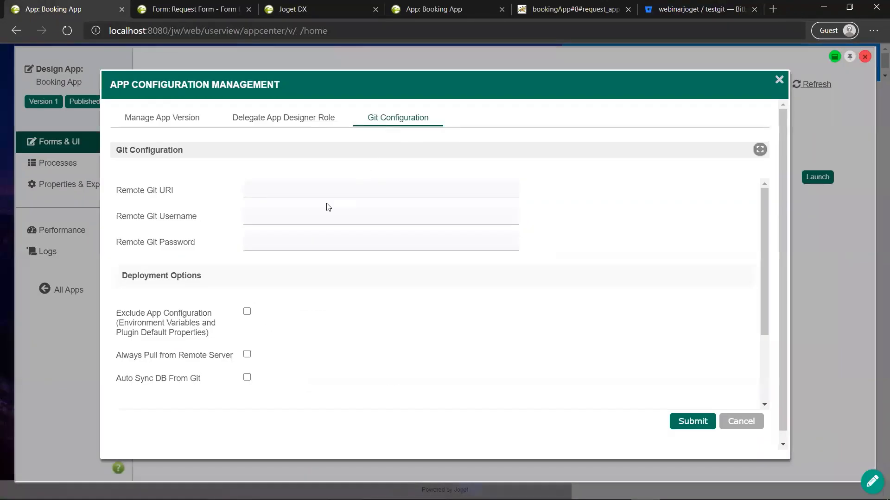
click(315, 193)
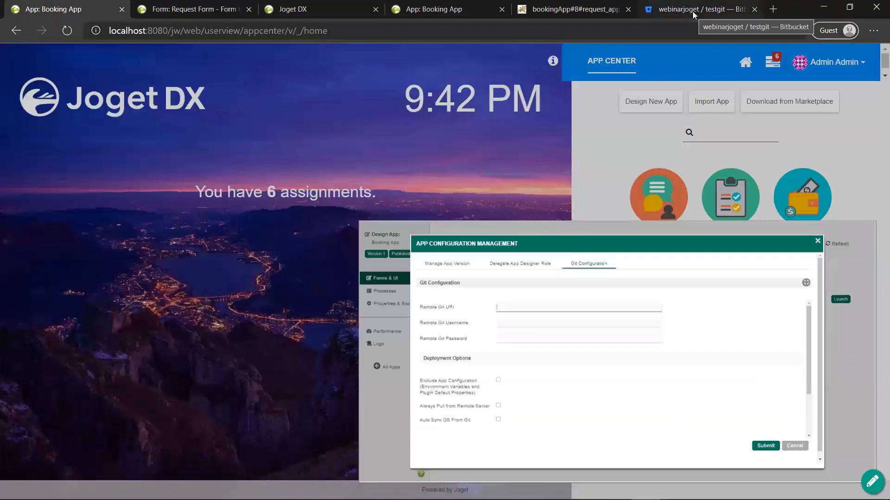
click(692, 12)
scroll(577, 226, down, 1)
scroll(547, 232, up, 1)
scroll(548, 233, down, 1)
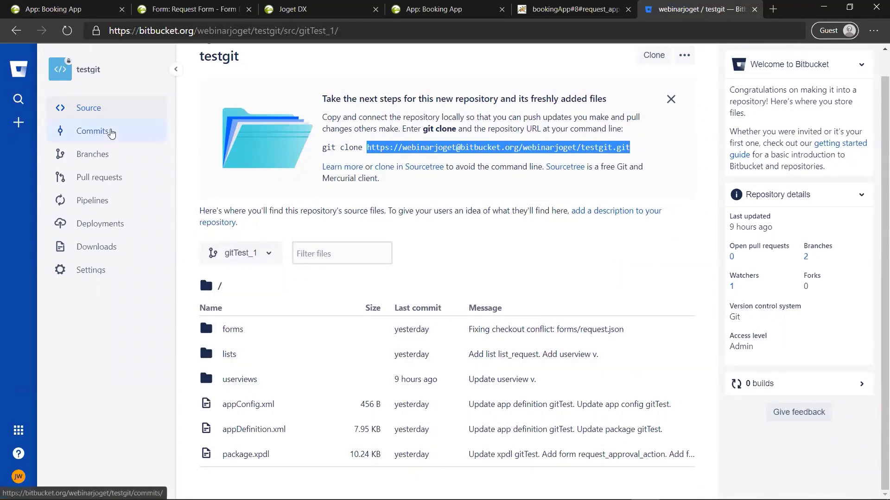
Step: Browse the testgit commits across all branches, scrolling down the list and back to the top
click(110, 132)
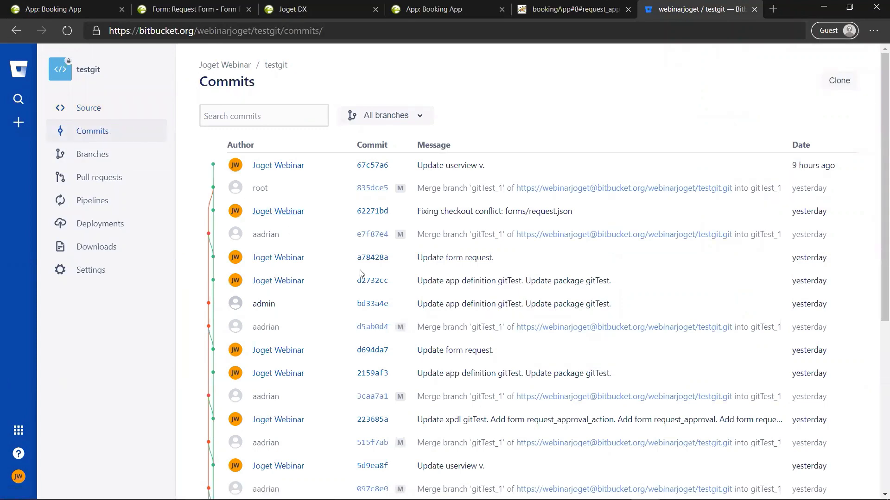
scroll(361, 273, down, 4)
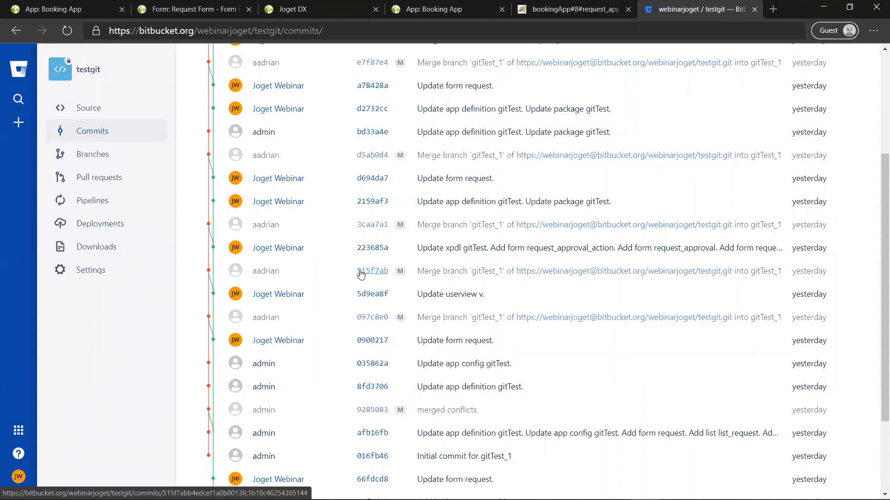
scroll(361, 273, up, 4)
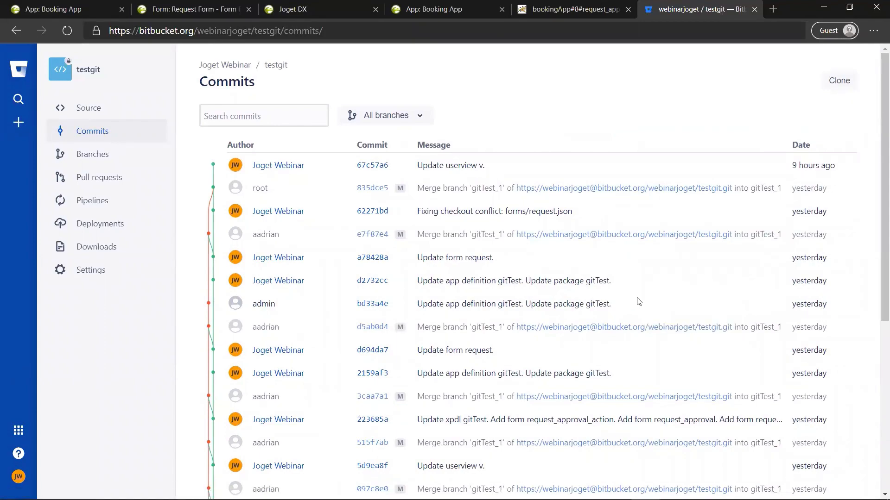
Step: In GitHub Desktop, start adding an existing local repository and browse for its folder
key(alt+Tab)
key(alt+Tab)
key(alt+Tab)
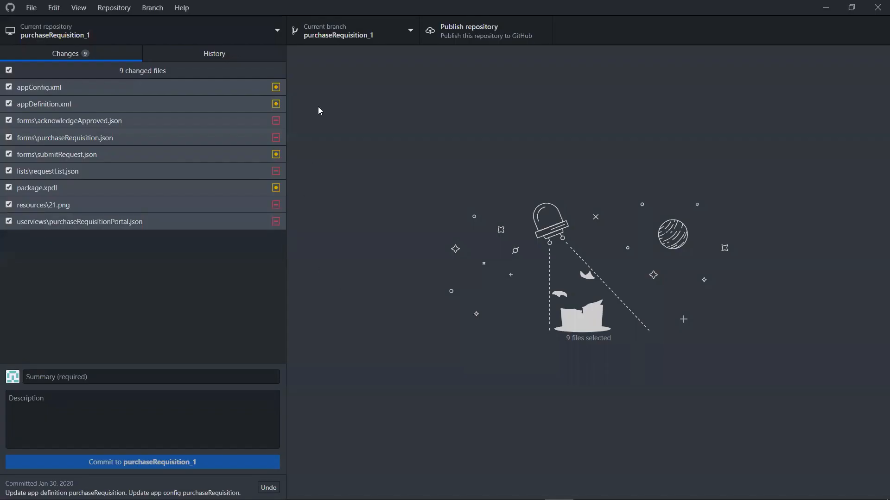
click(279, 31)
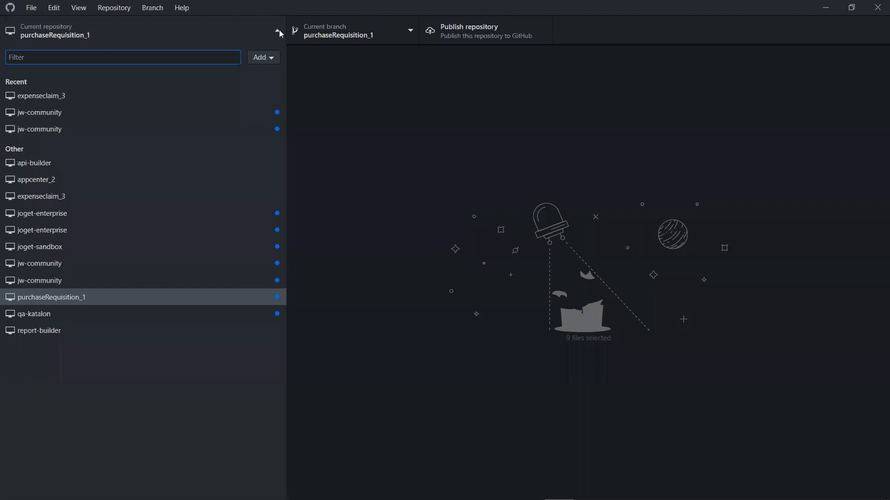
click(259, 59)
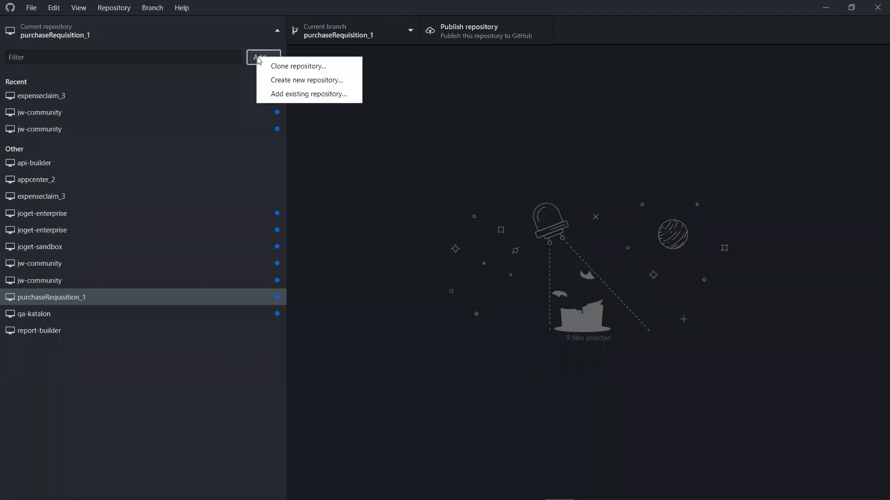
click(297, 94)
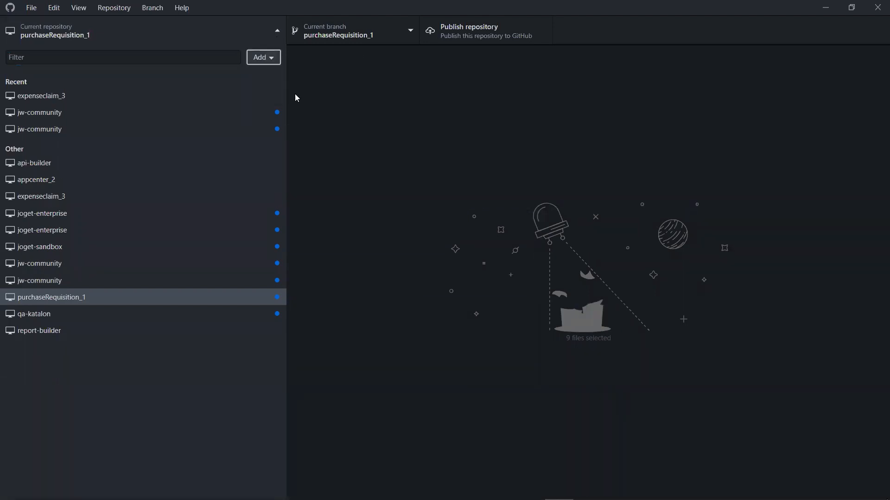
click(520, 253)
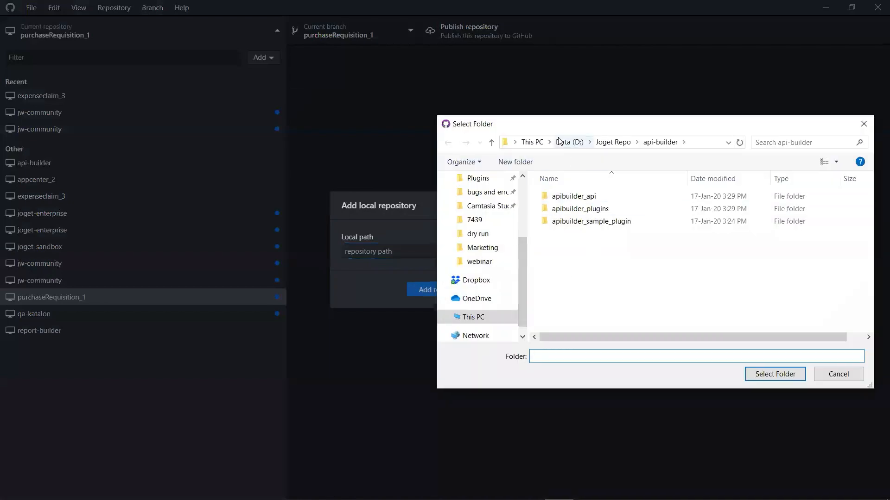
Step: Pick D:\Joget-DX7-Enterprise\wflow\app_src\bookingApp\bookingApp_1 and add it as a repository
click(567, 145)
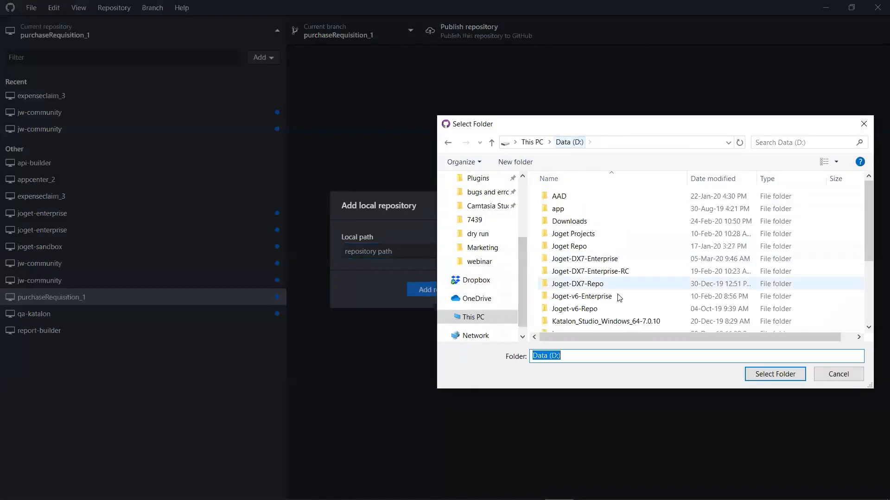
double_click(596, 261)
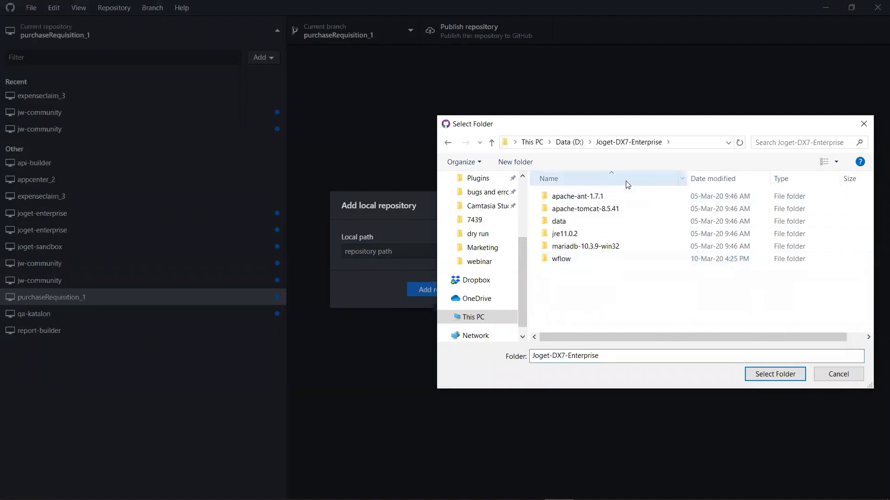
double_click(566, 260)
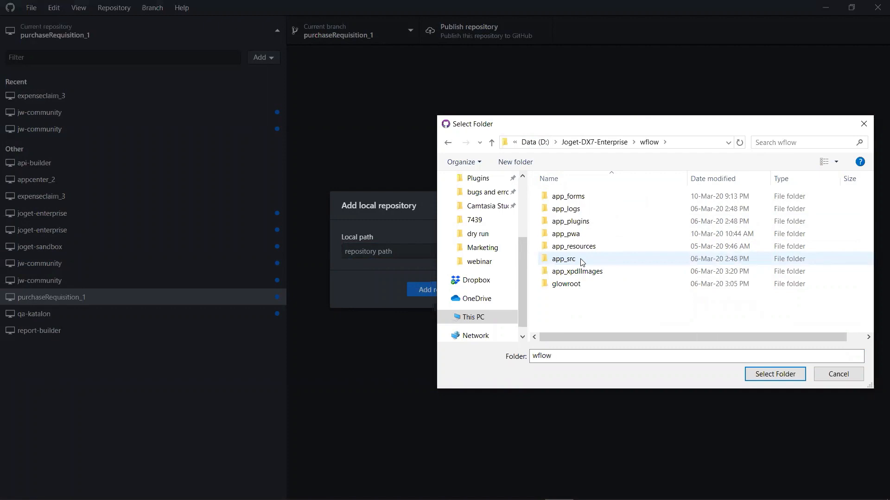
double_click(563, 259)
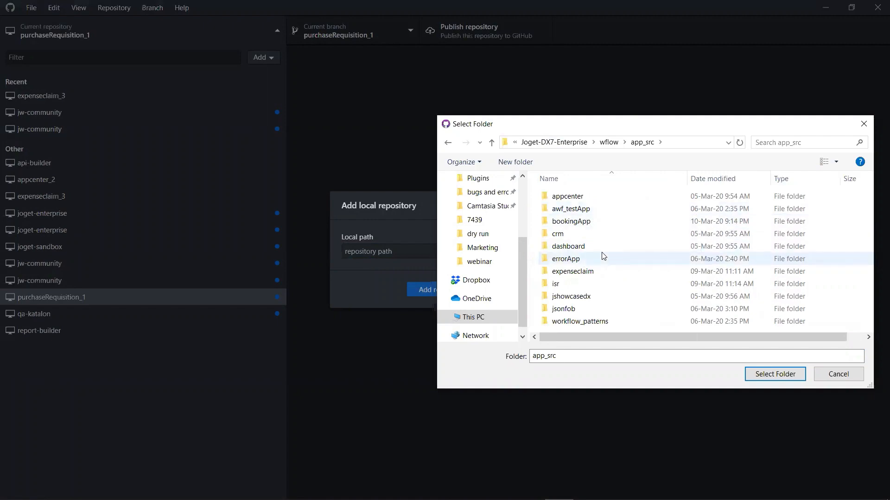
double_click(590, 221)
scroll(587, 223, down, 12)
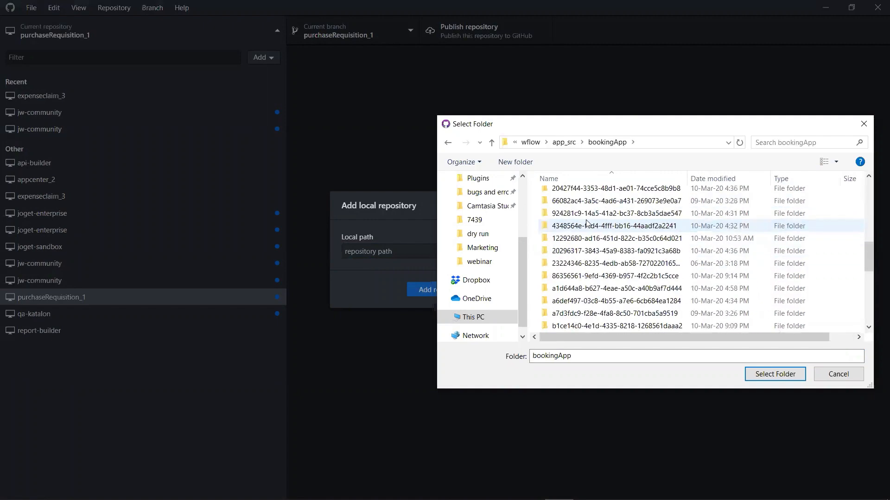
scroll(581, 197, up, 2)
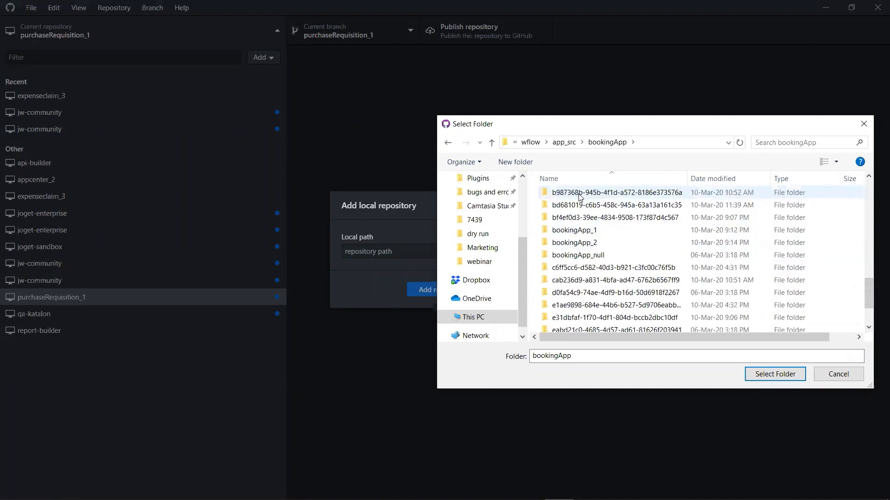
click(564, 233)
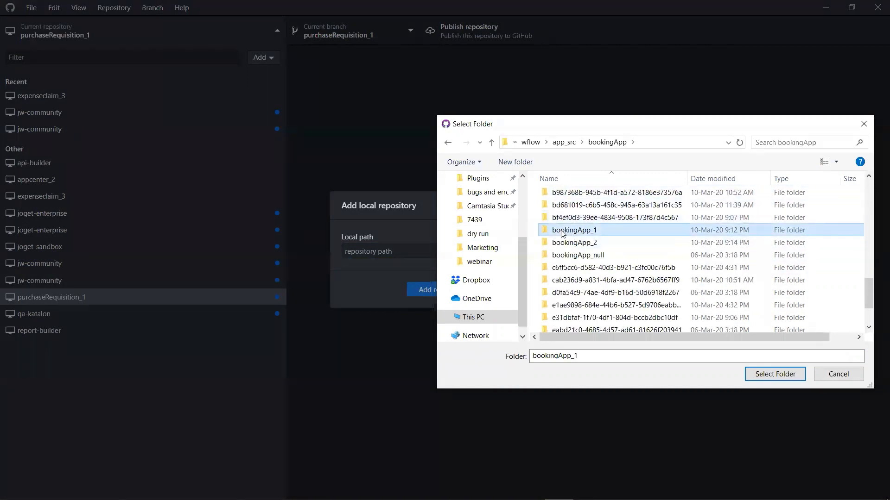
click(759, 377)
click(440, 296)
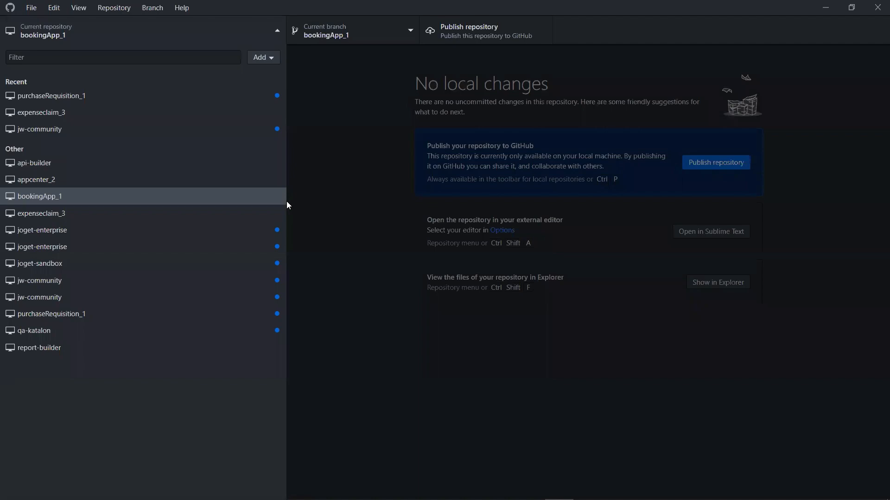
Step: Inspect bookingApp_1's history: Update xpdl, Add list list_request, Update form request, Add form request commits
click(227, 197)
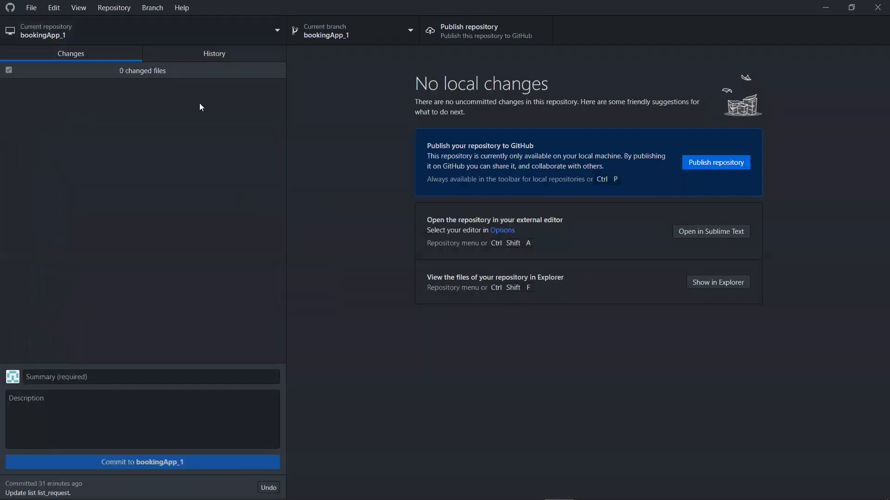
click(178, 58)
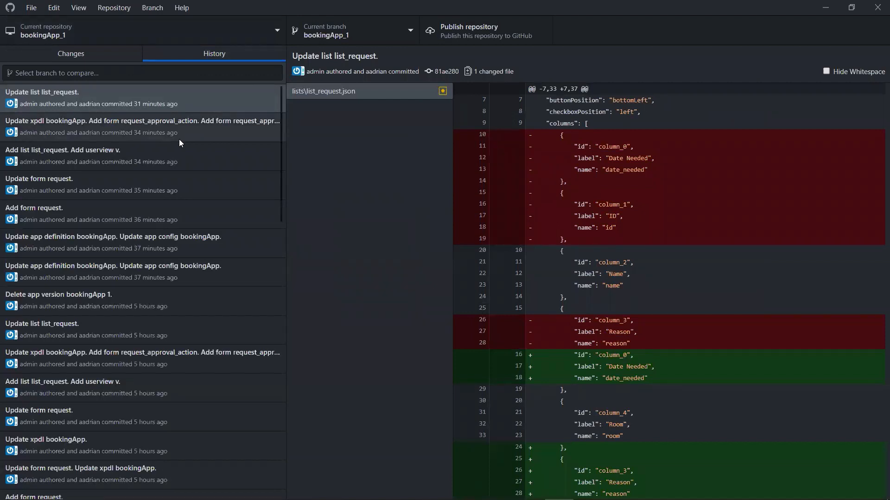
click(179, 139)
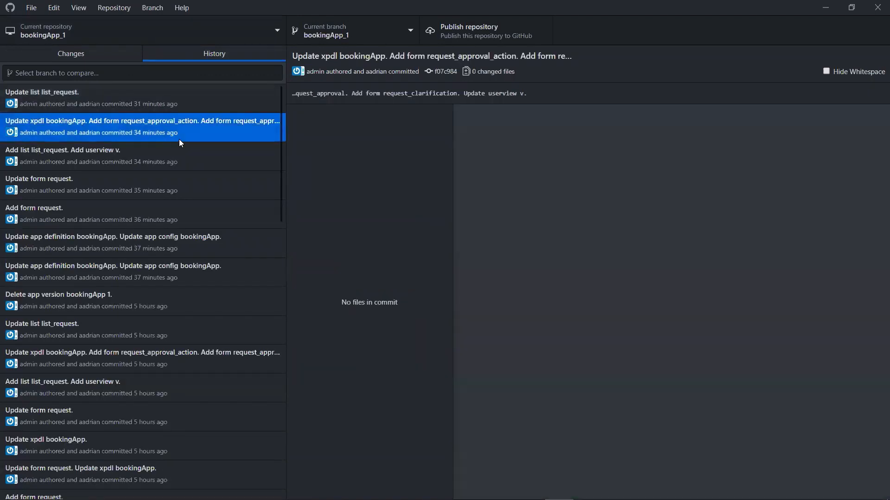
click(179, 160)
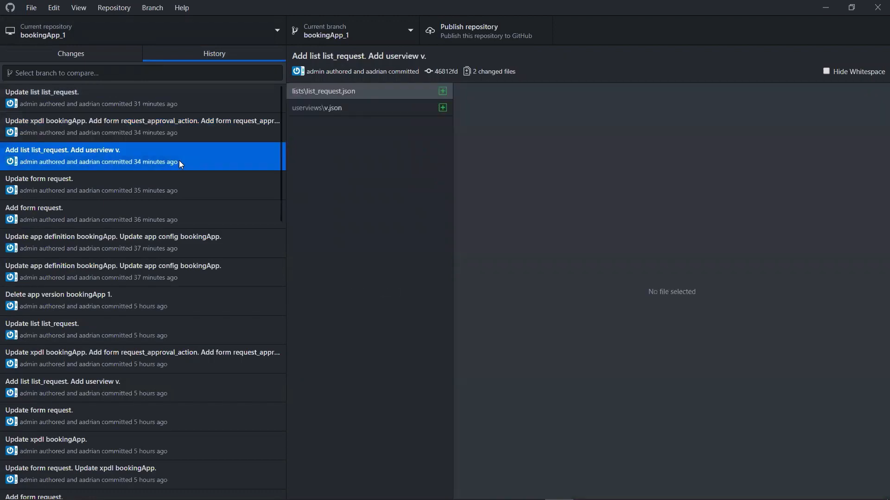
click(176, 197)
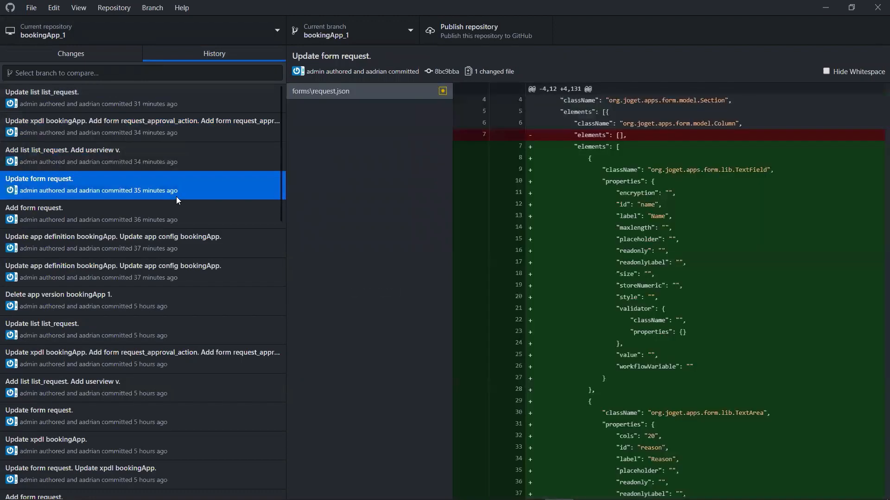
click(163, 227)
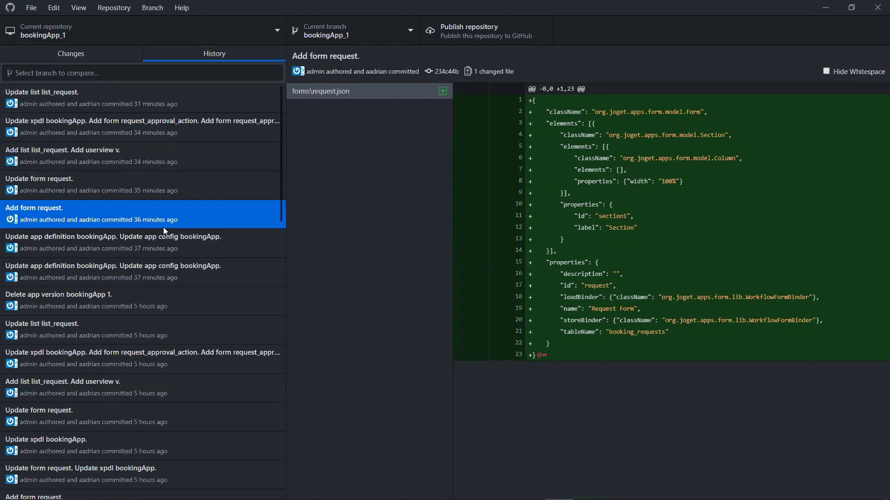
key(alt+Tab)
key(alt+Tab)
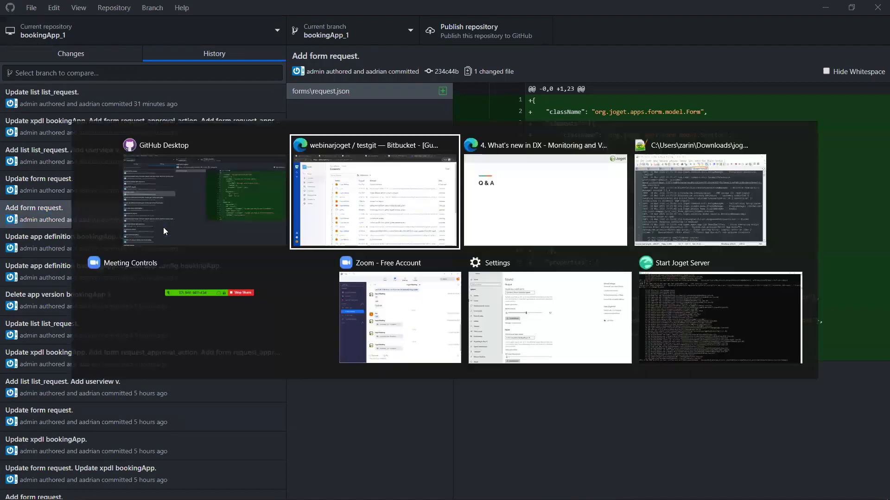
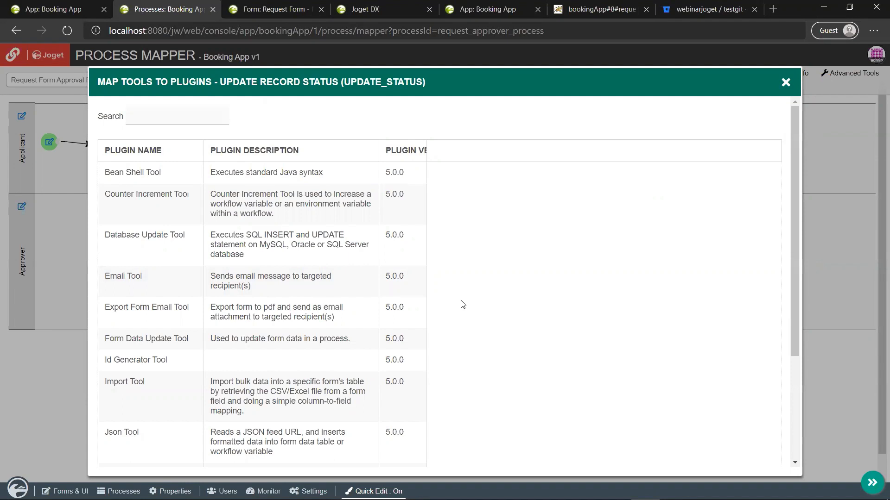
scroll(461, 304, down, 4)
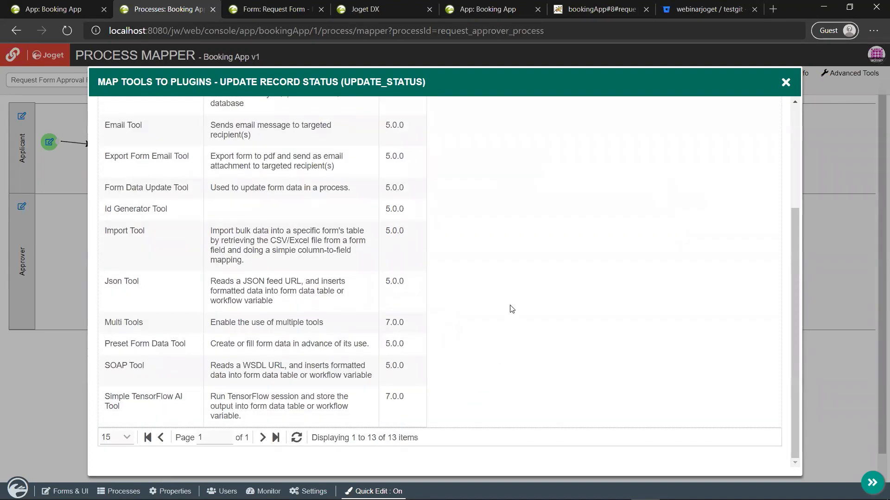
scroll(511, 308, up, 4)
scroll(512, 309, down, 2)
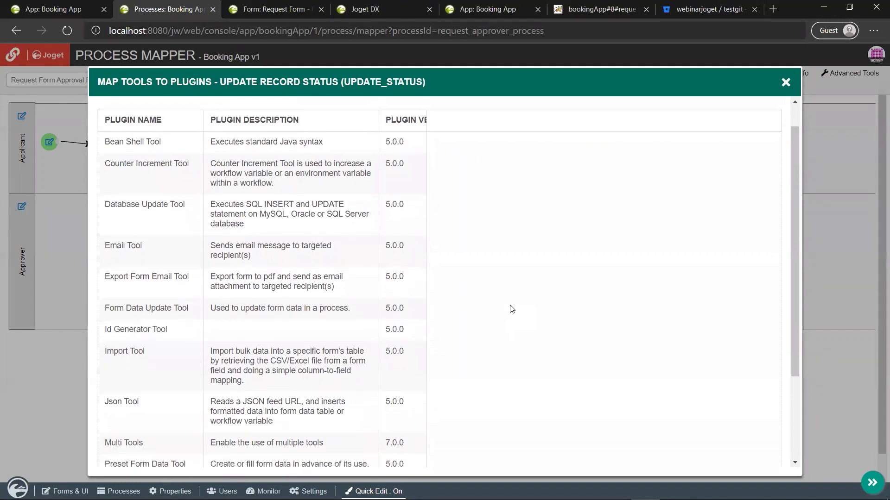
scroll(511, 309, down, 1)
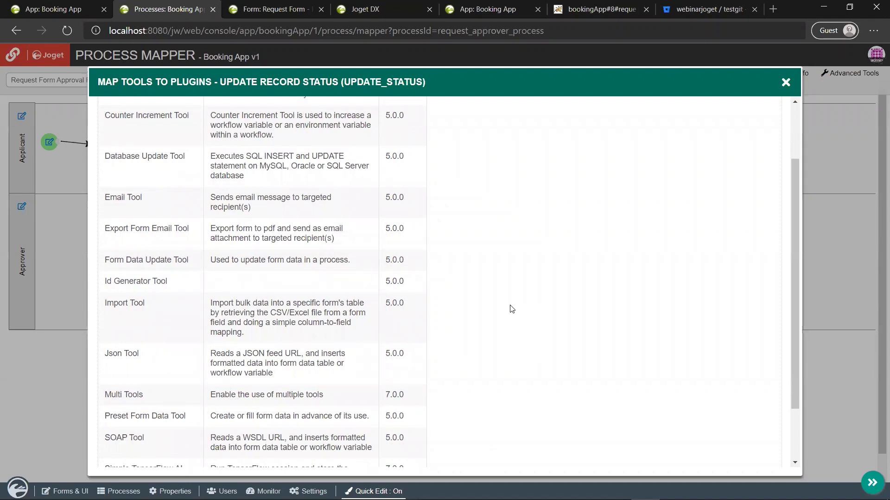
scroll(512, 309, up, 2)
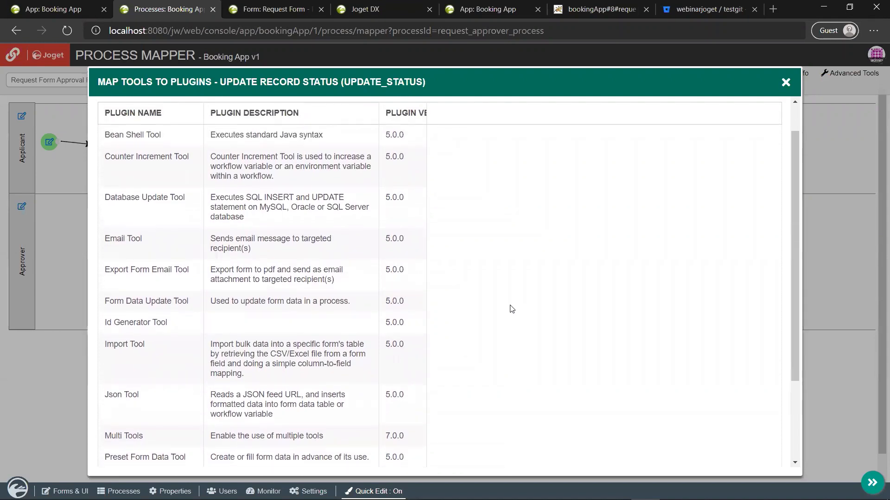
scroll(512, 309, down, 1)
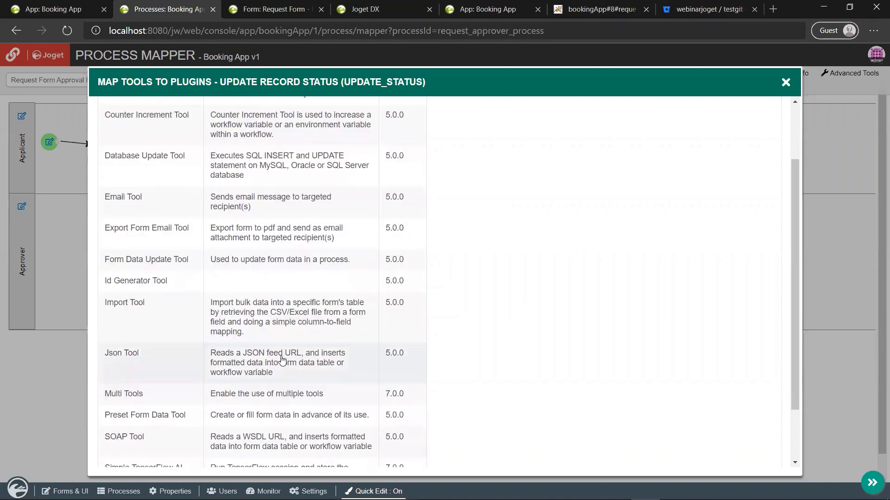
scroll(282, 361, down, 2)
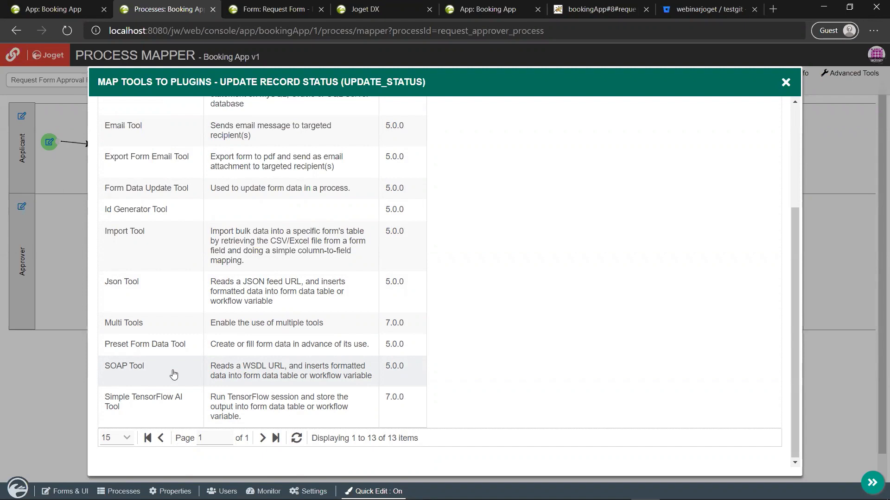
scroll(566, 298, up, 4)
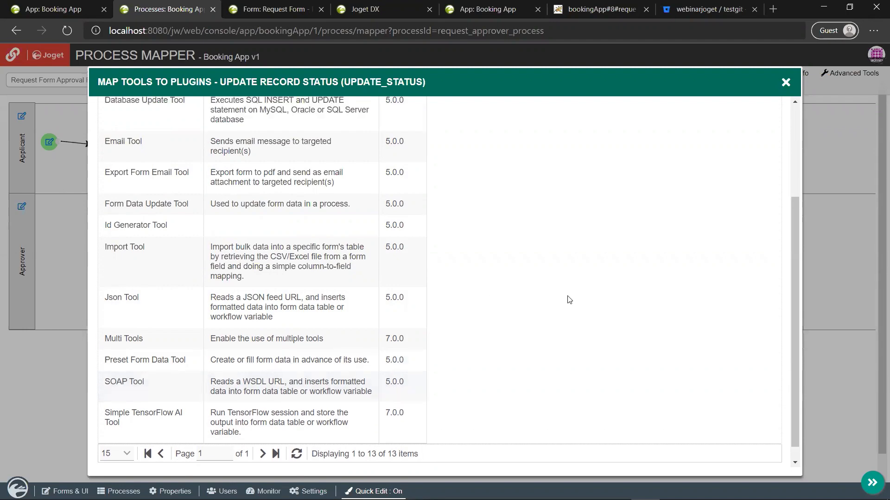